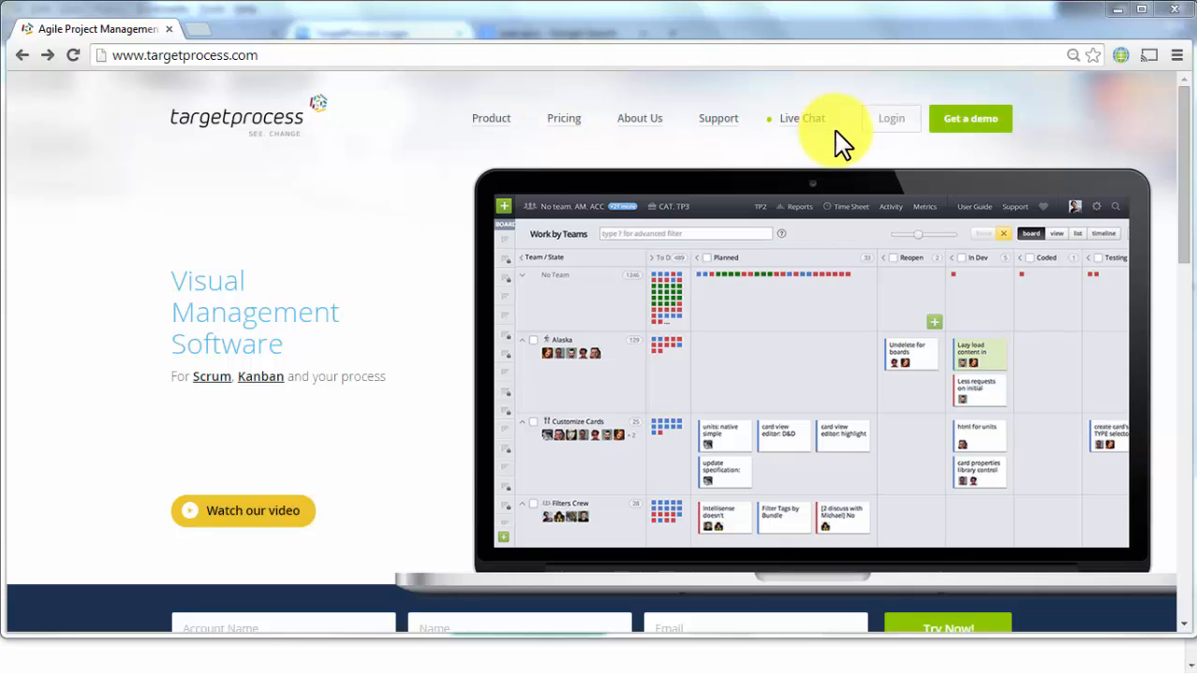
Step: Log in to Targetprocess with the saved credentials to reach the Kanban Board
{"action": "left_click", "coordinate": [885, 122]}
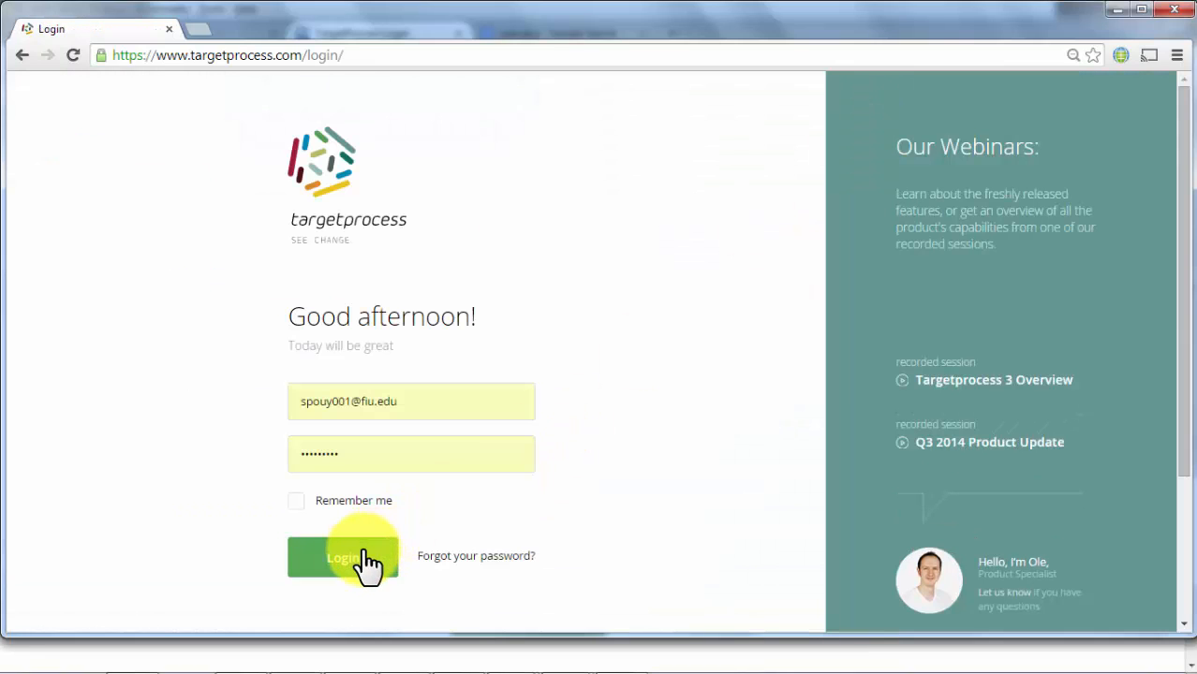
{"action": "left_click", "coordinate": [368, 565]}
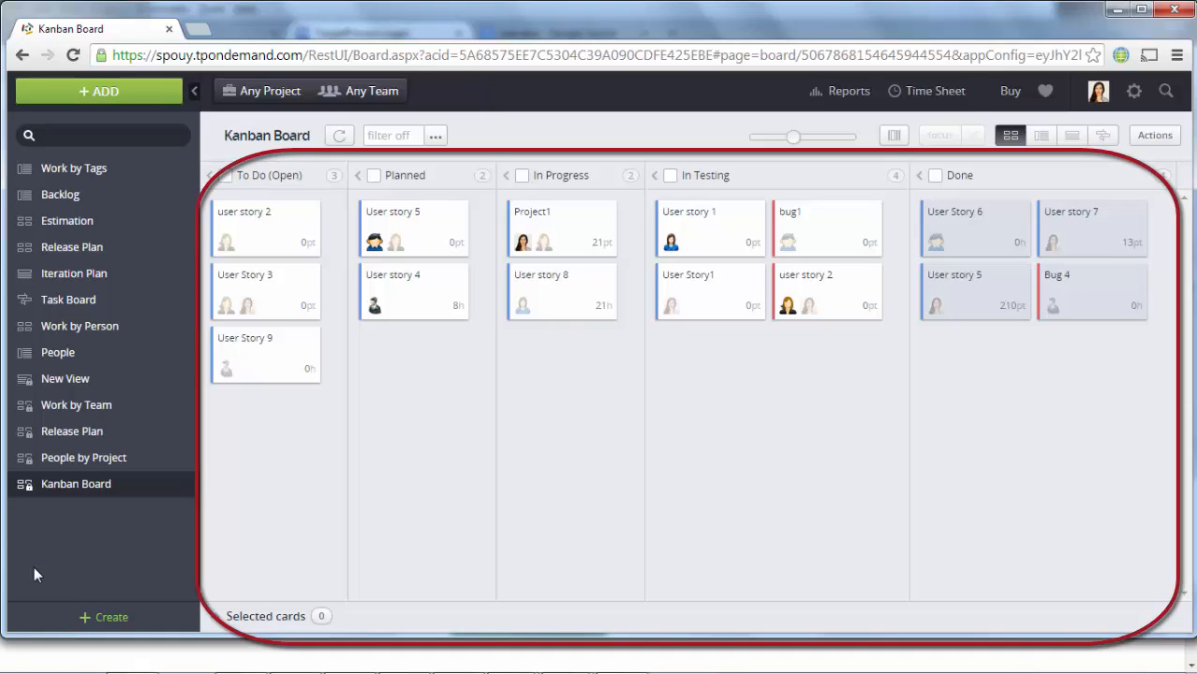
Step: Filter the Kanban Board to projects Target1 and Test1 and teams Team 2 and Team1
{"action": "left_click", "coordinate": [306, 101]}
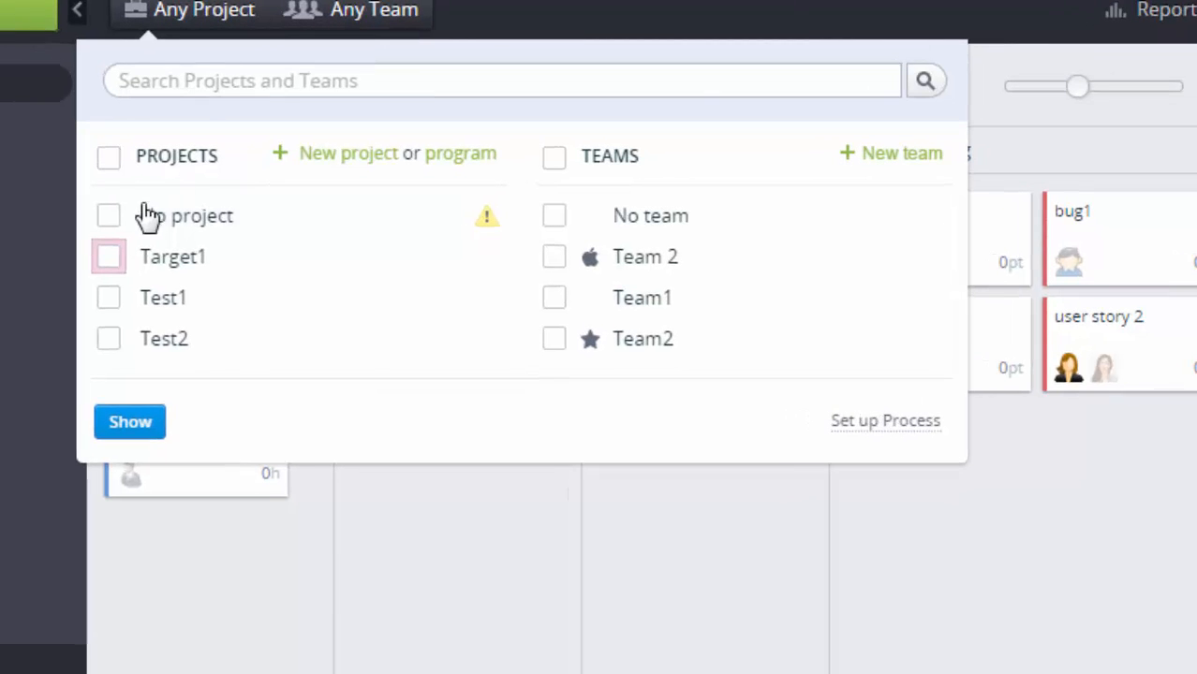
{"action": "left_click", "coordinate": [120, 262]}
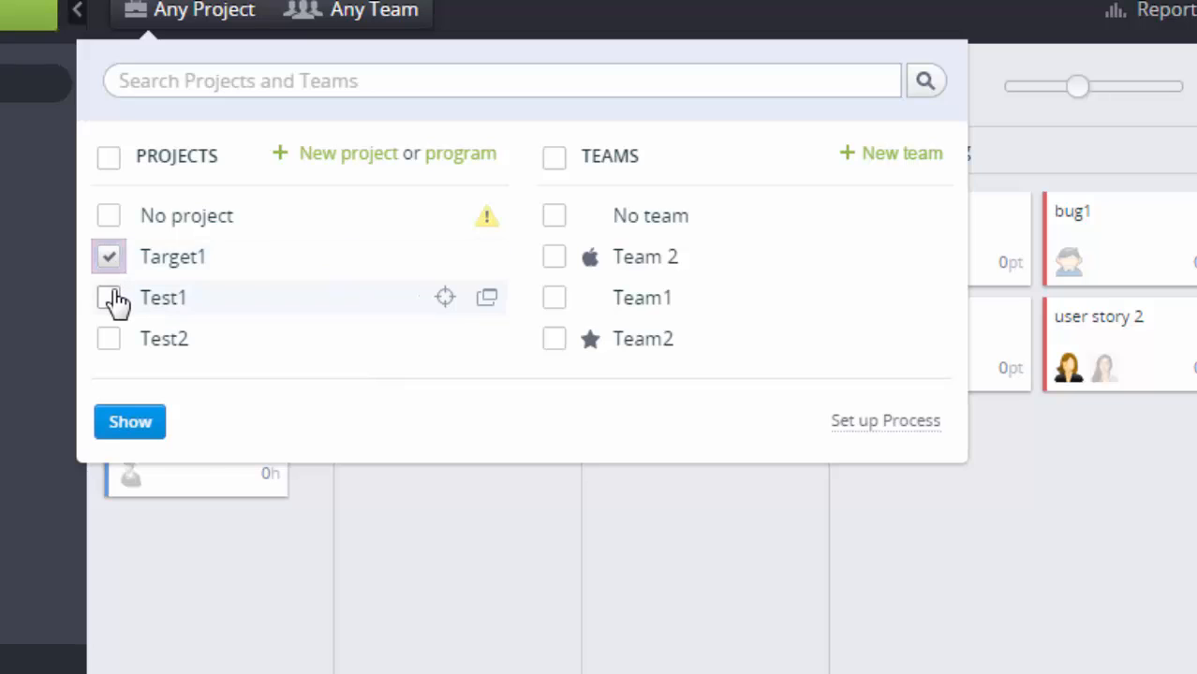
{"action": "left_click", "coordinate": [113, 298]}
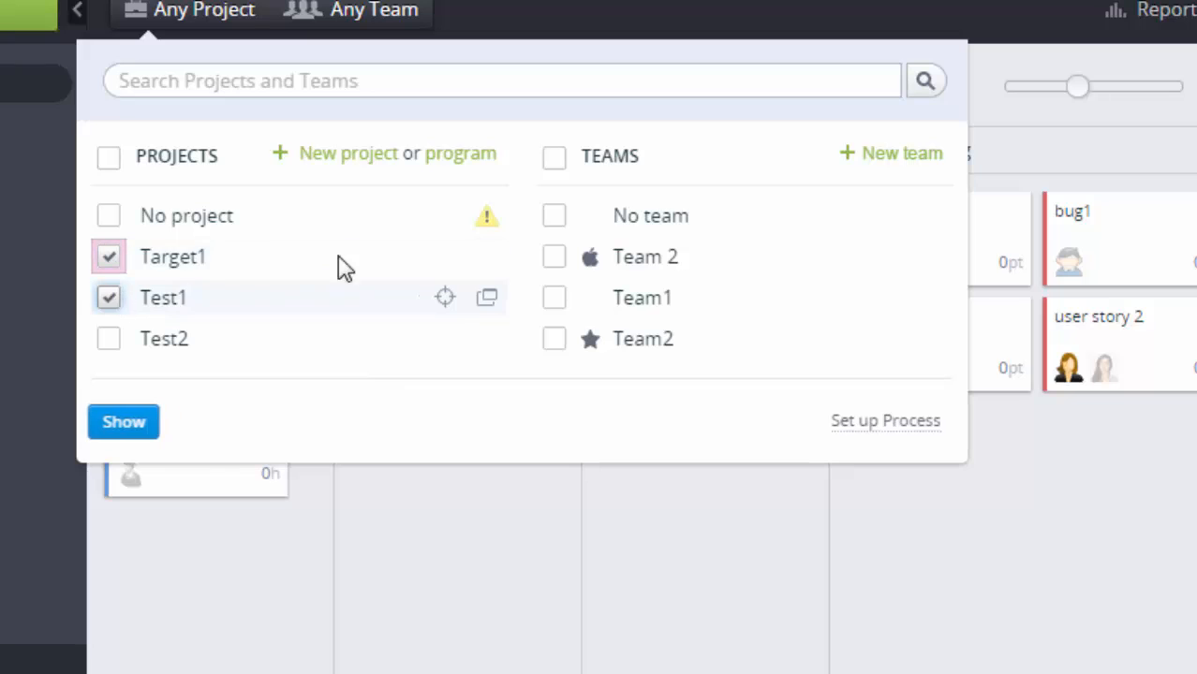
{"action": "left_click", "coordinate": [554, 256]}
{"action": "left_click", "coordinate": [554, 301]}
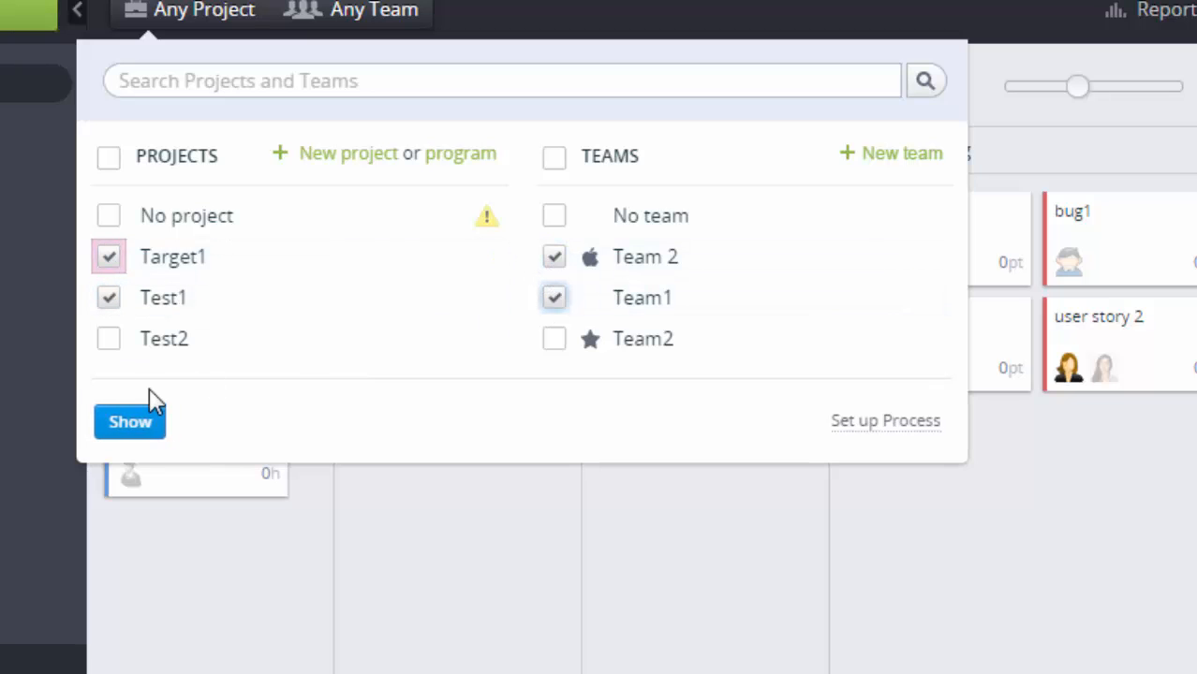
{"action": "left_click", "coordinate": [140, 426]}
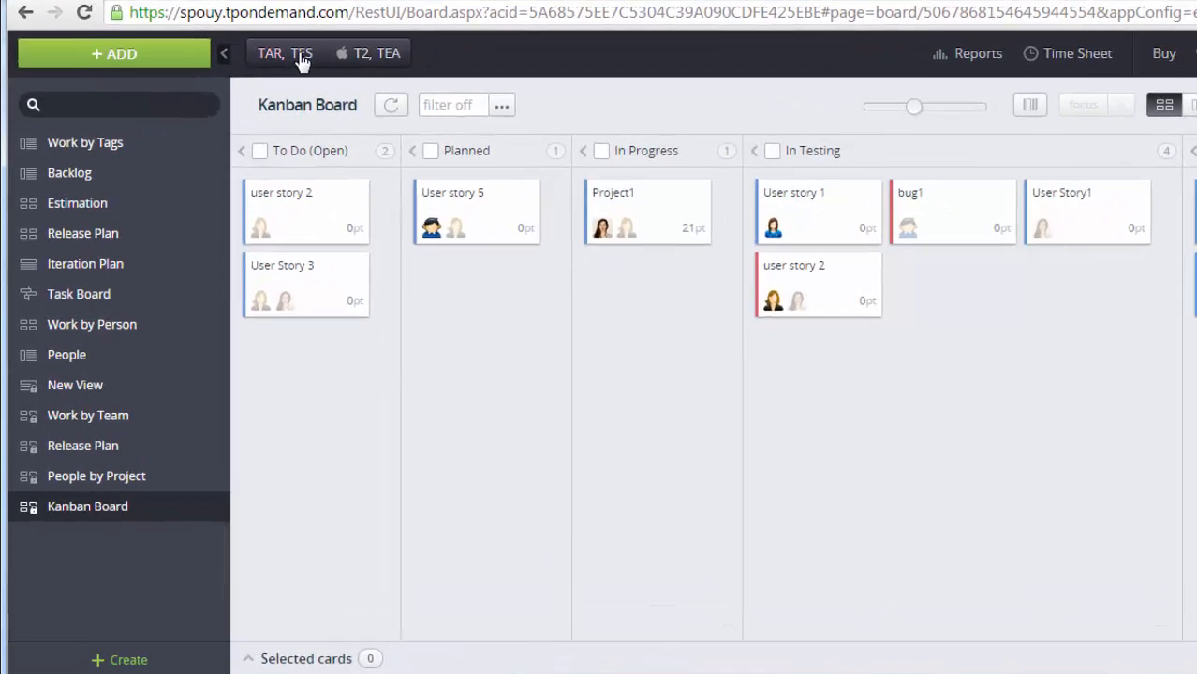
{"action": "left_click", "coordinate": [301, 60]}
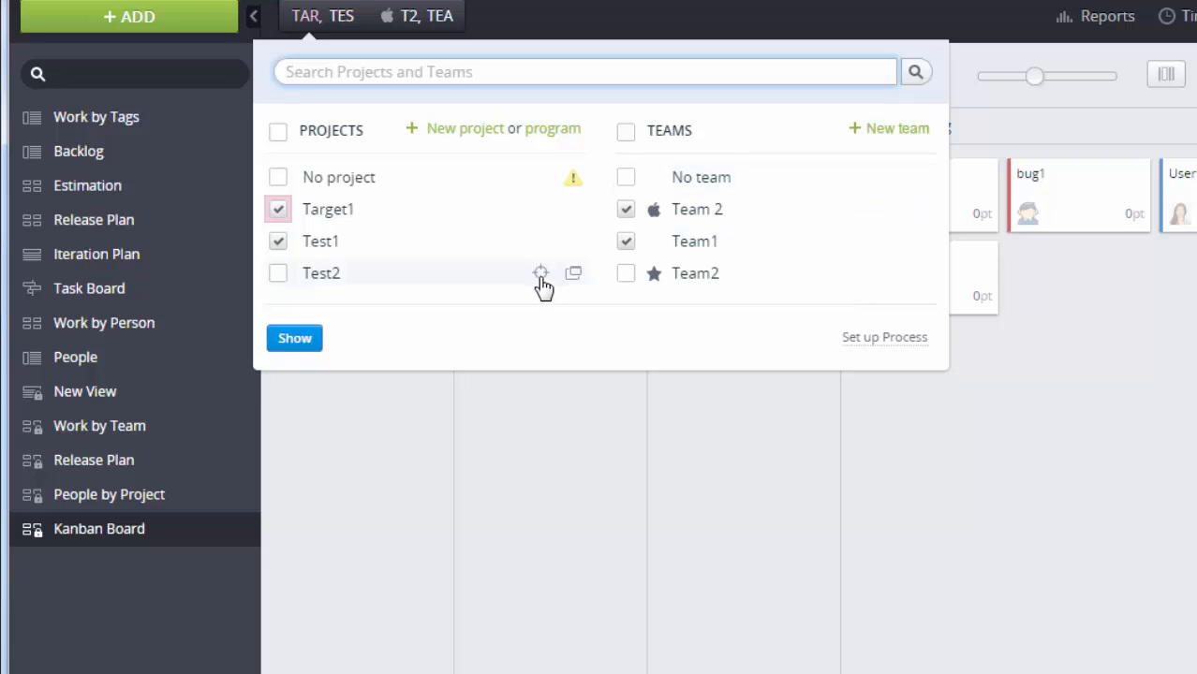
Step: Create the Scrum project 'Project Test' without a program, assigned to Team 2
{"action": "left_click", "coordinate": [466, 137]}
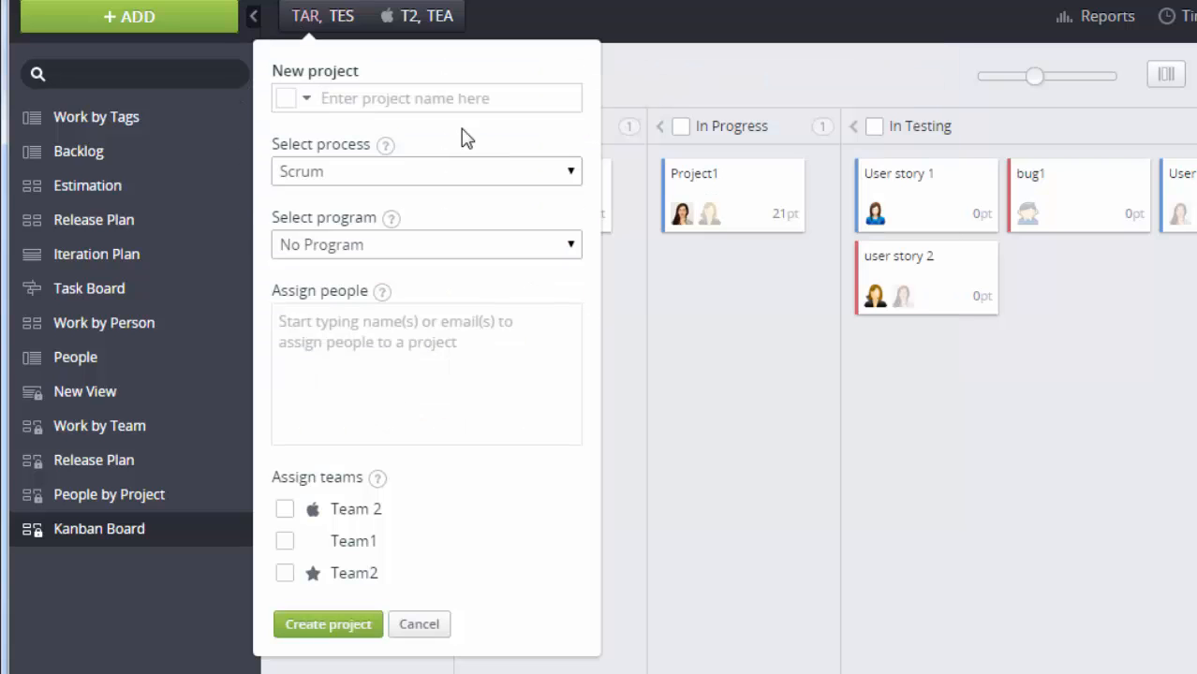
{"action": "type", "text": "P"}
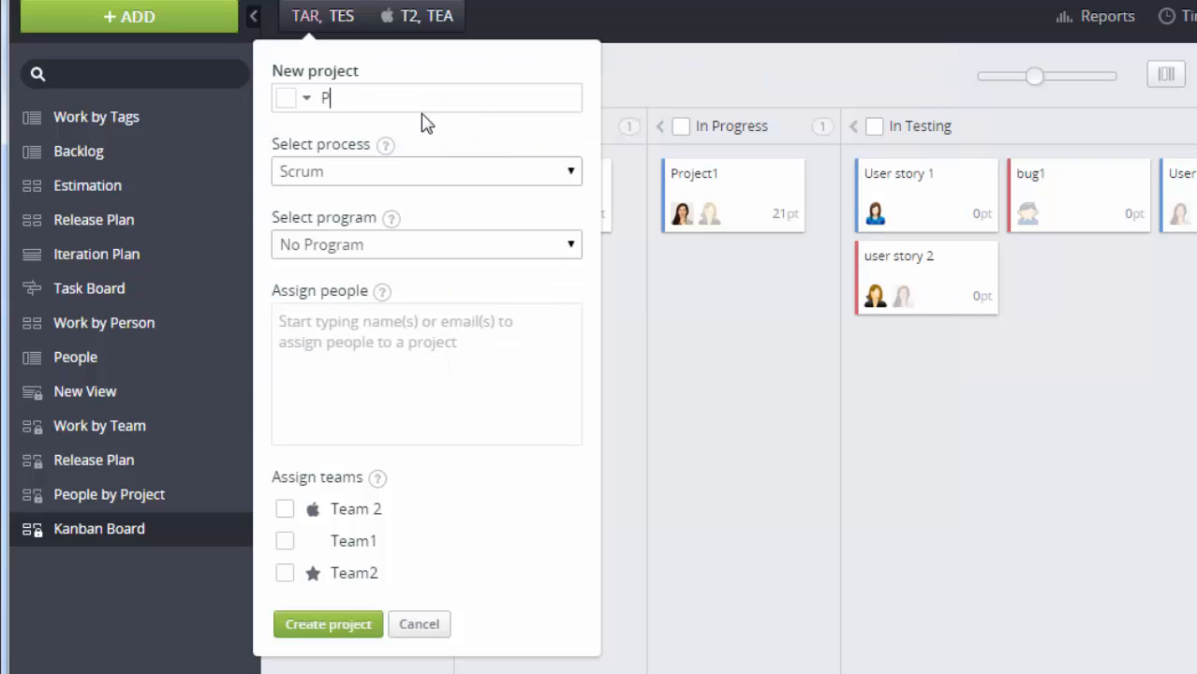
{"action": "type", "text": "roject Test"}
{"action": "left_click", "coordinate": [415, 251]}
{"action": "left_click", "coordinate": [412, 248]}
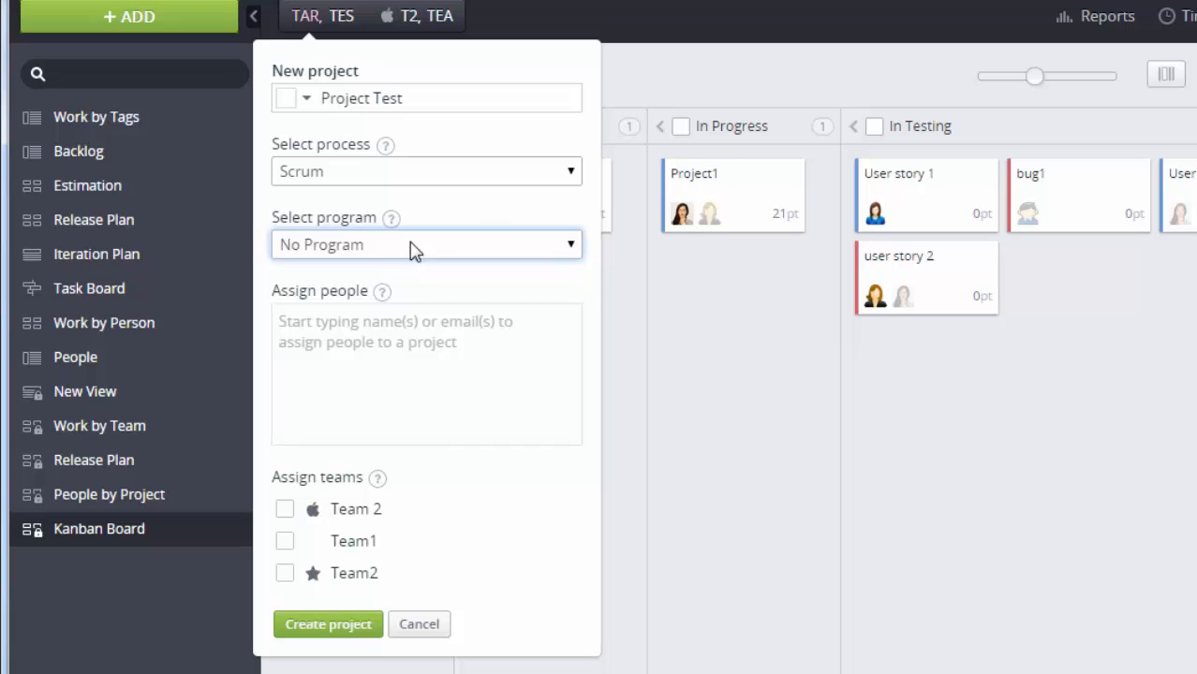
{"action": "left_click", "coordinate": [285, 516]}
{"action": "left_click", "coordinate": [330, 631]}
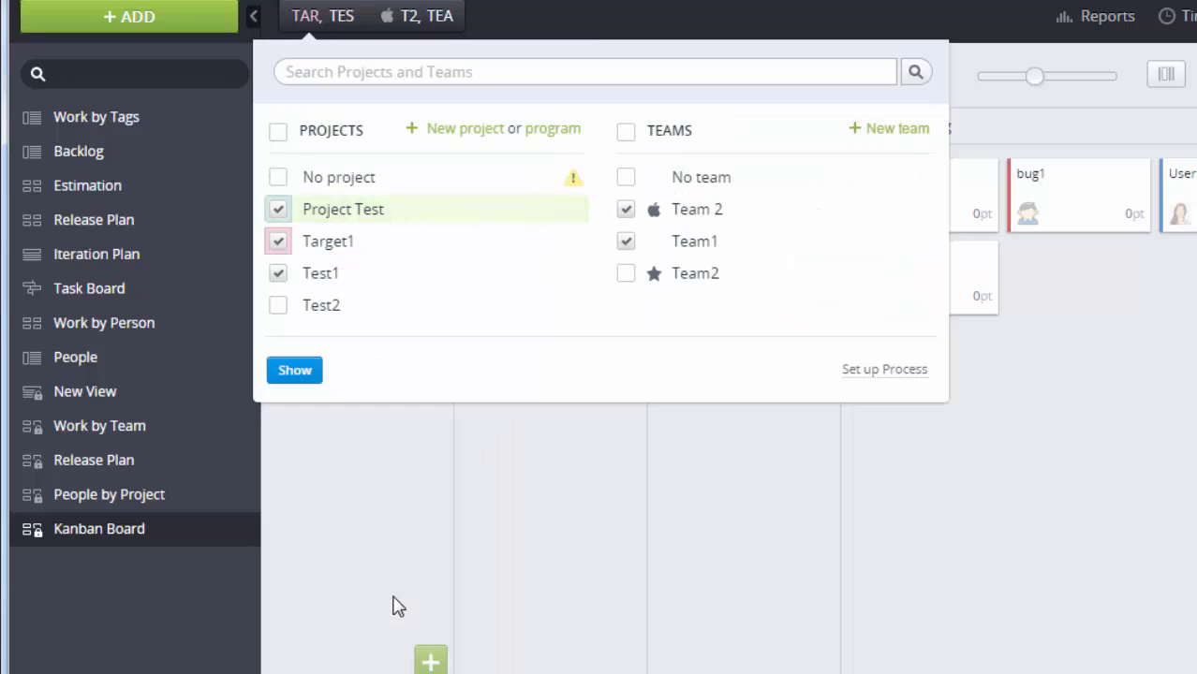
Step: Create Team 3 with two members and Project Test assigned
{"action": "left_click", "coordinate": [894, 135]}
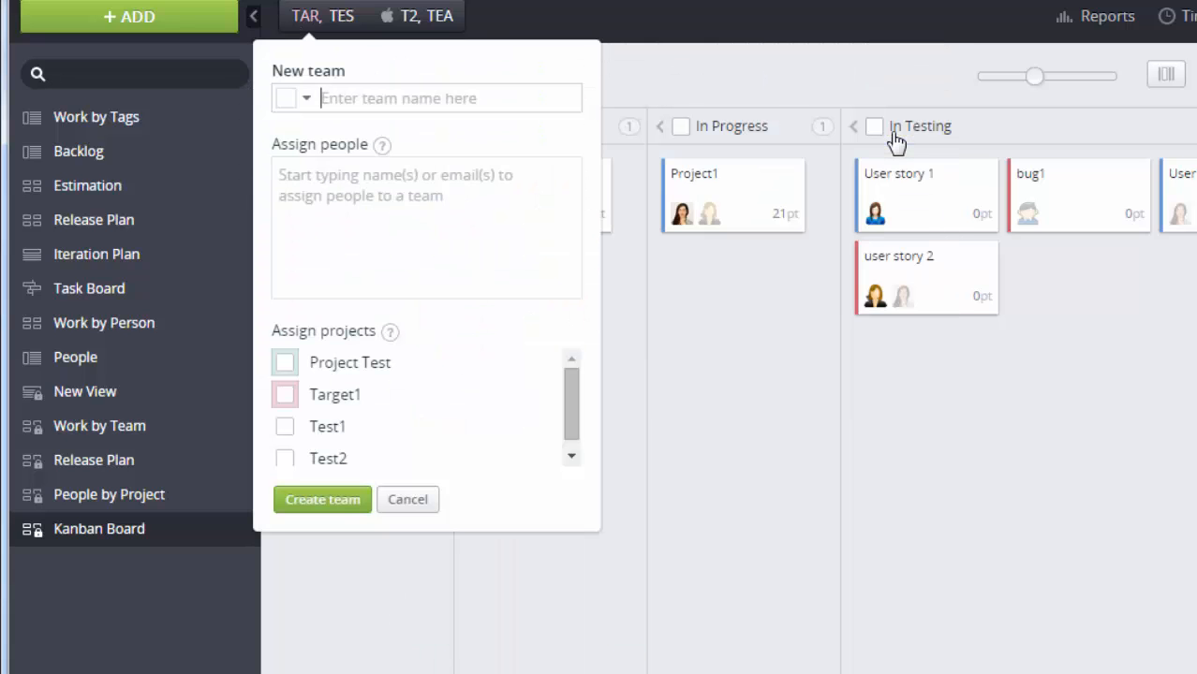
{"action": "type", "text": "Tea"}
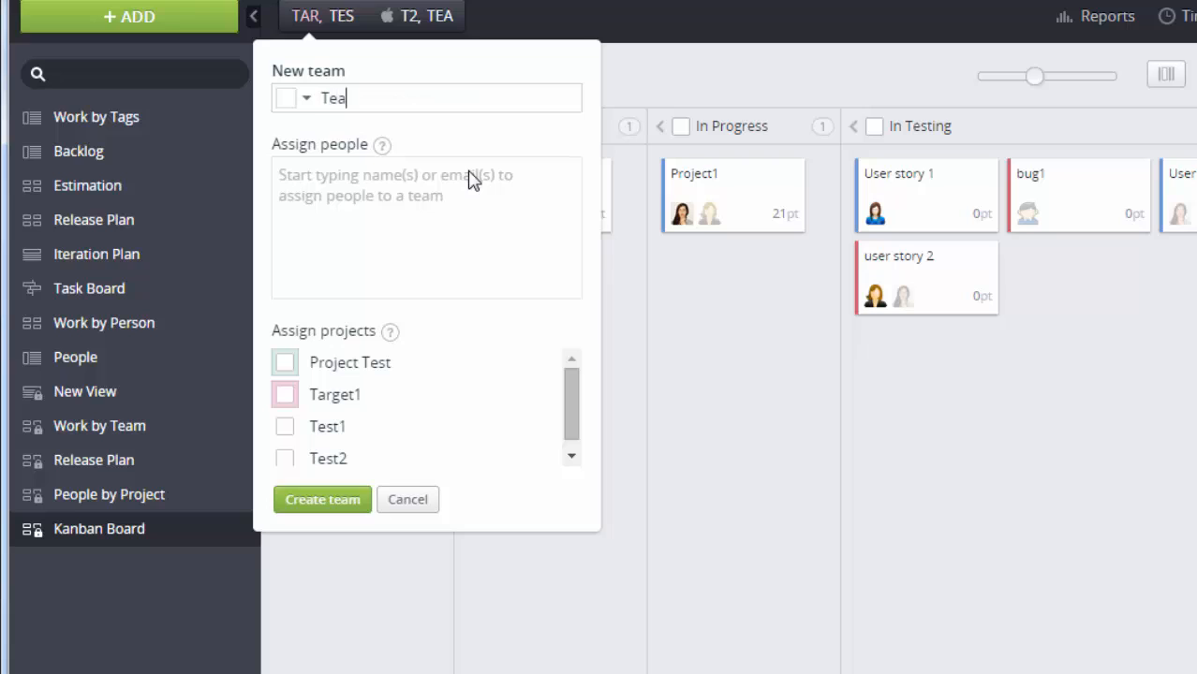
{"action": "type", "text": "m 3"}
{"action": "type", "text": "s"}
{"action": "type", "text": "a"}
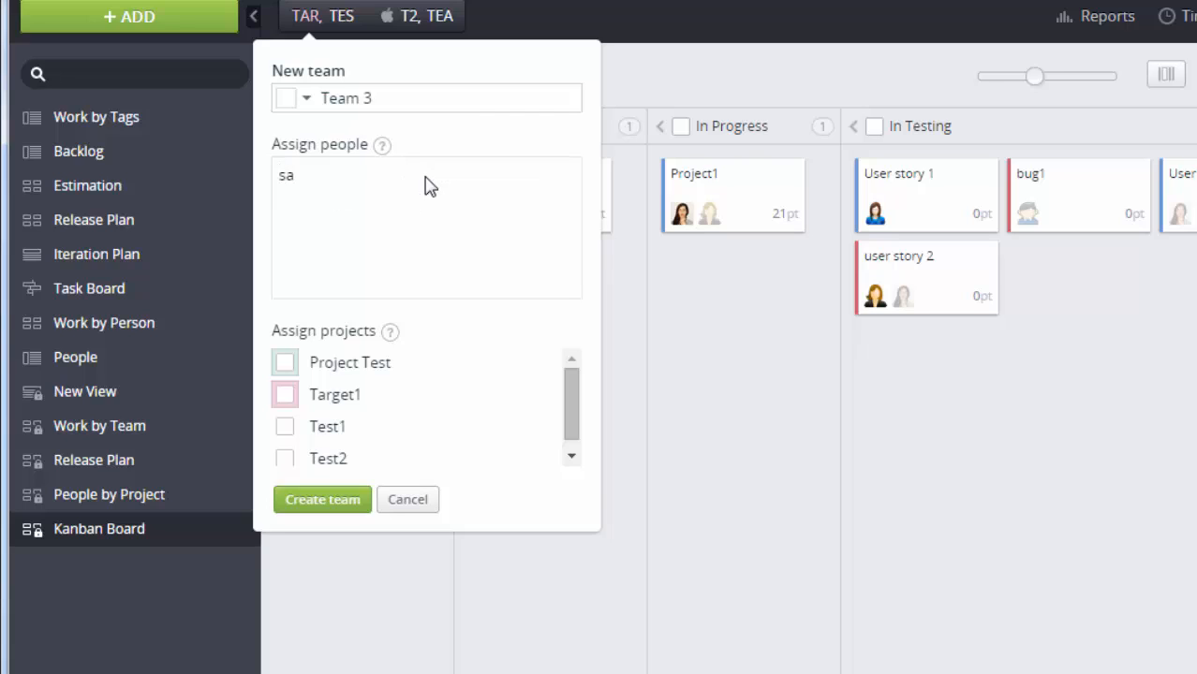
{"action": "type", "text": "m"}
{"action": "left_click", "coordinate": [427, 206]}
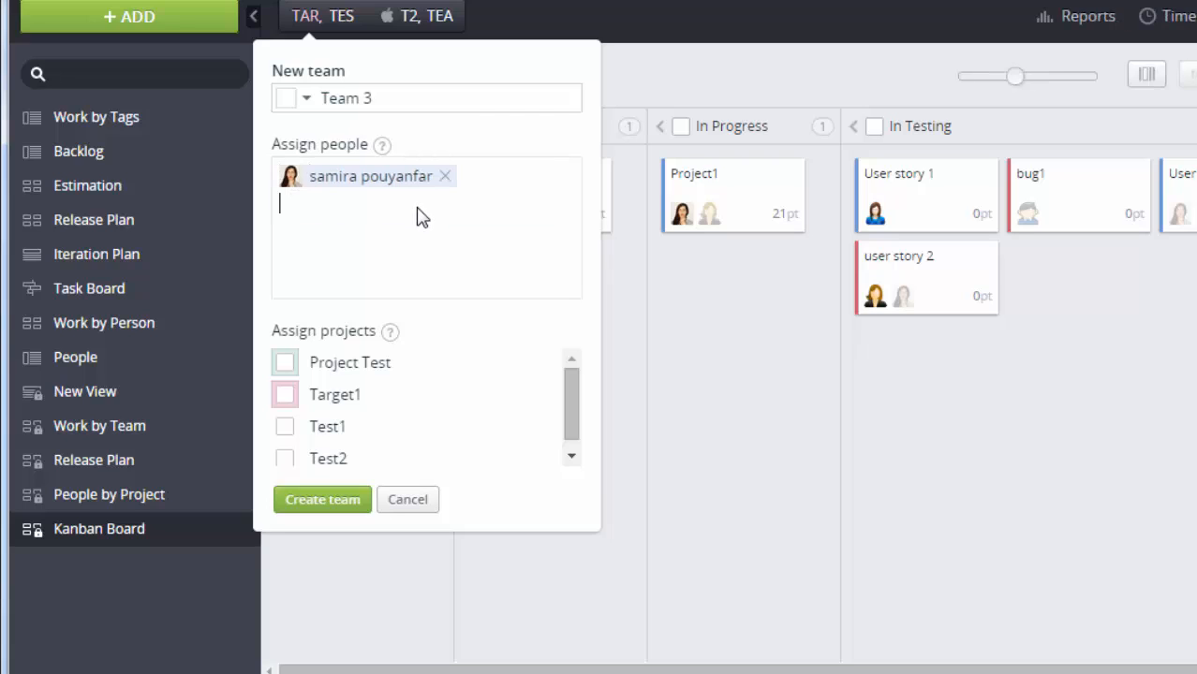
{"action": "type", "text": "user"}
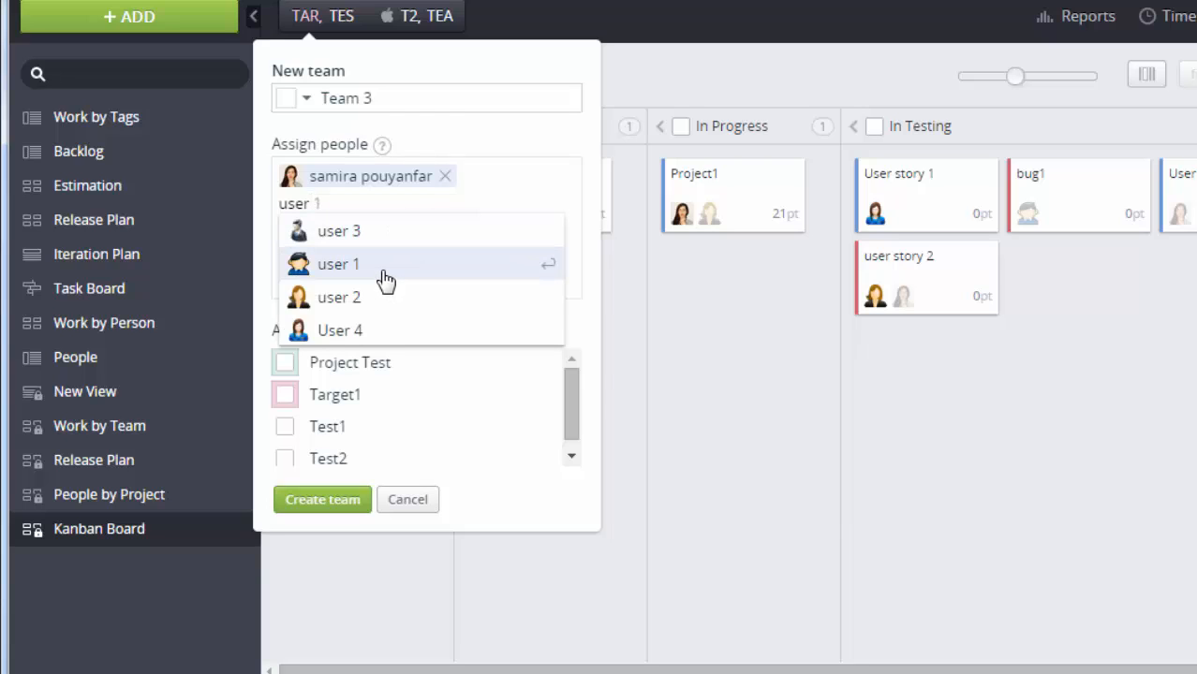
{"action": "left_click", "coordinate": [375, 330]}
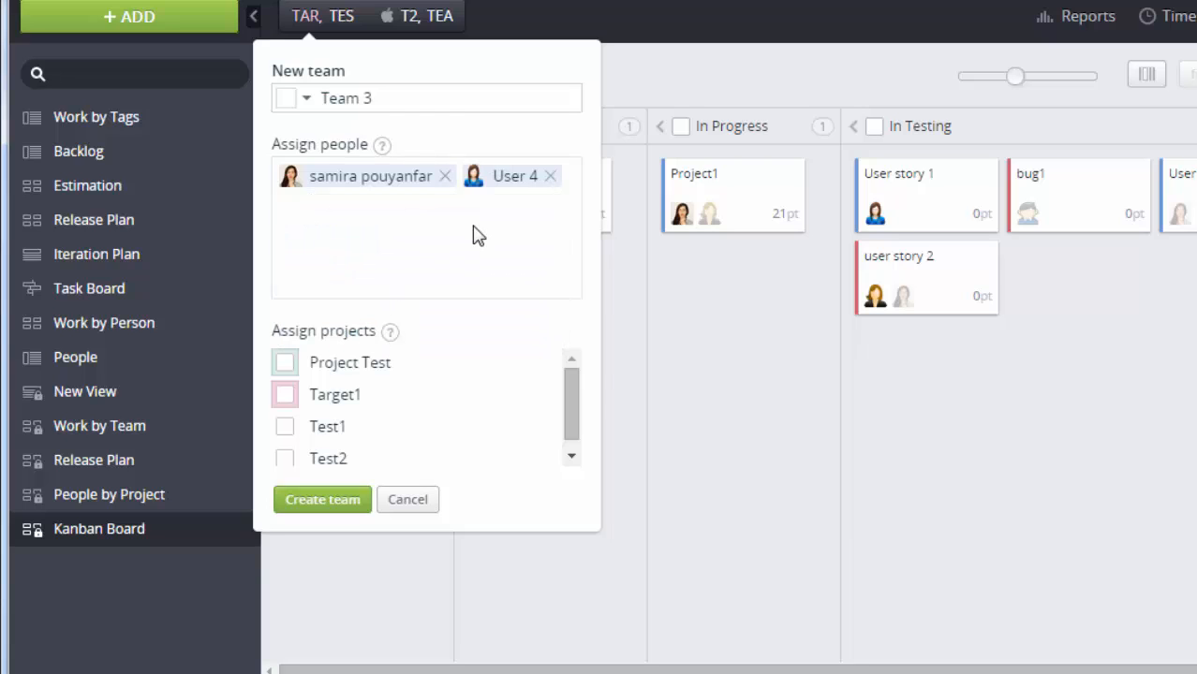
{"action": "left_click", "coordinate": [284, 363]}
{"action": "left_click", "coordinate": [325, 504]}
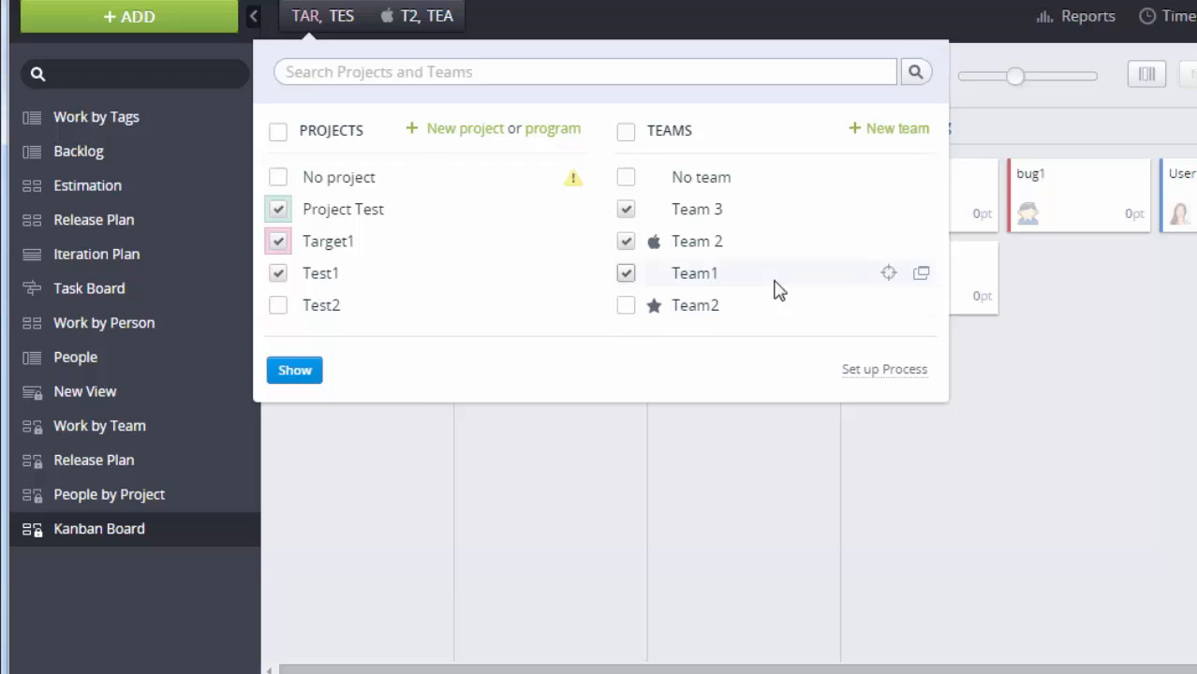
Step: Add the test case 'Test Cade 1' to the Test1 project
{"action": "left_click", "coordinate": [191, 27]}
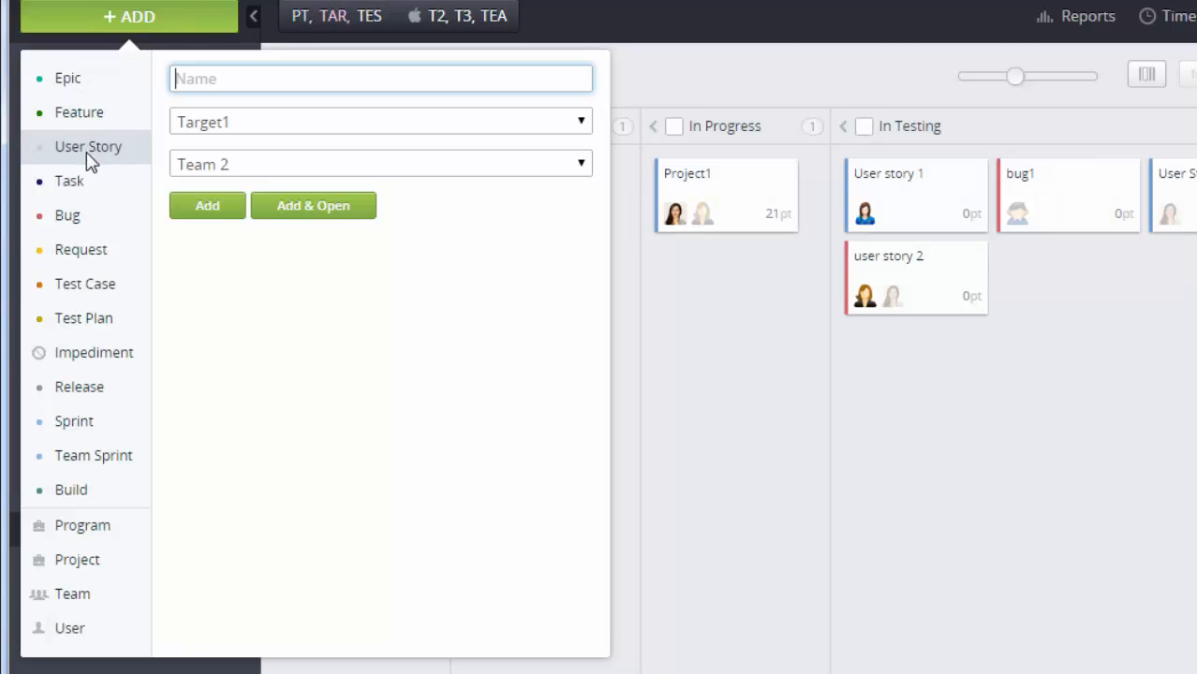
{"action": "left_click", "coordinate": [83, 286]}
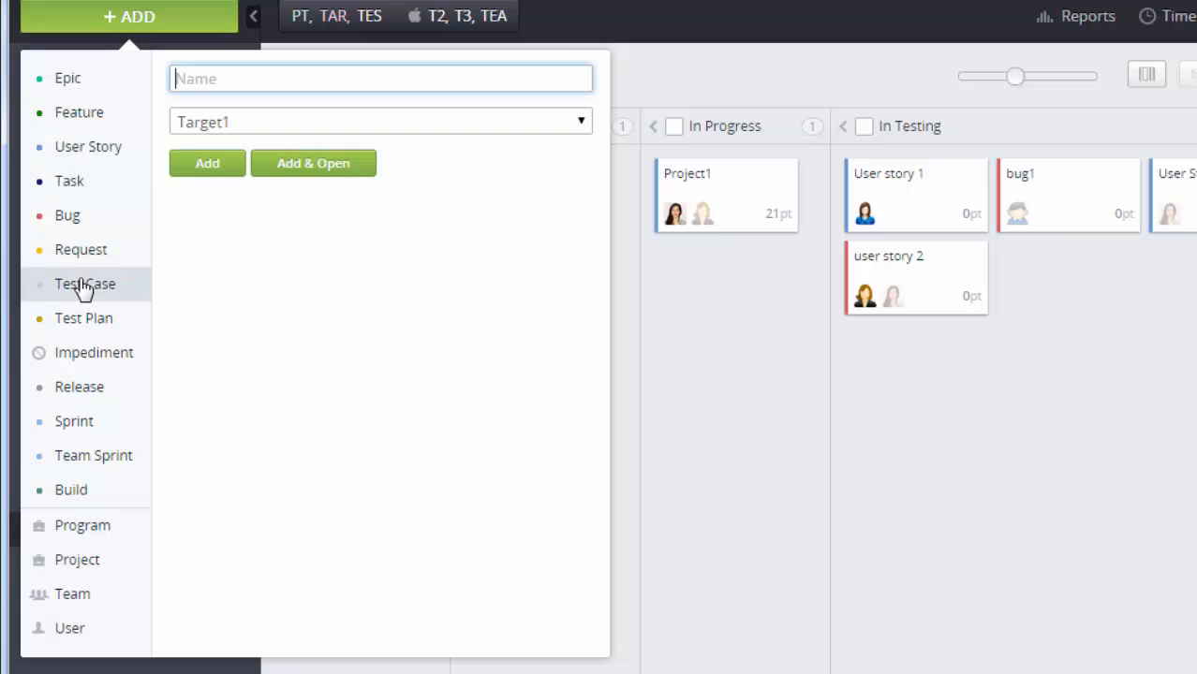
{"action": "type", "text": "T"}
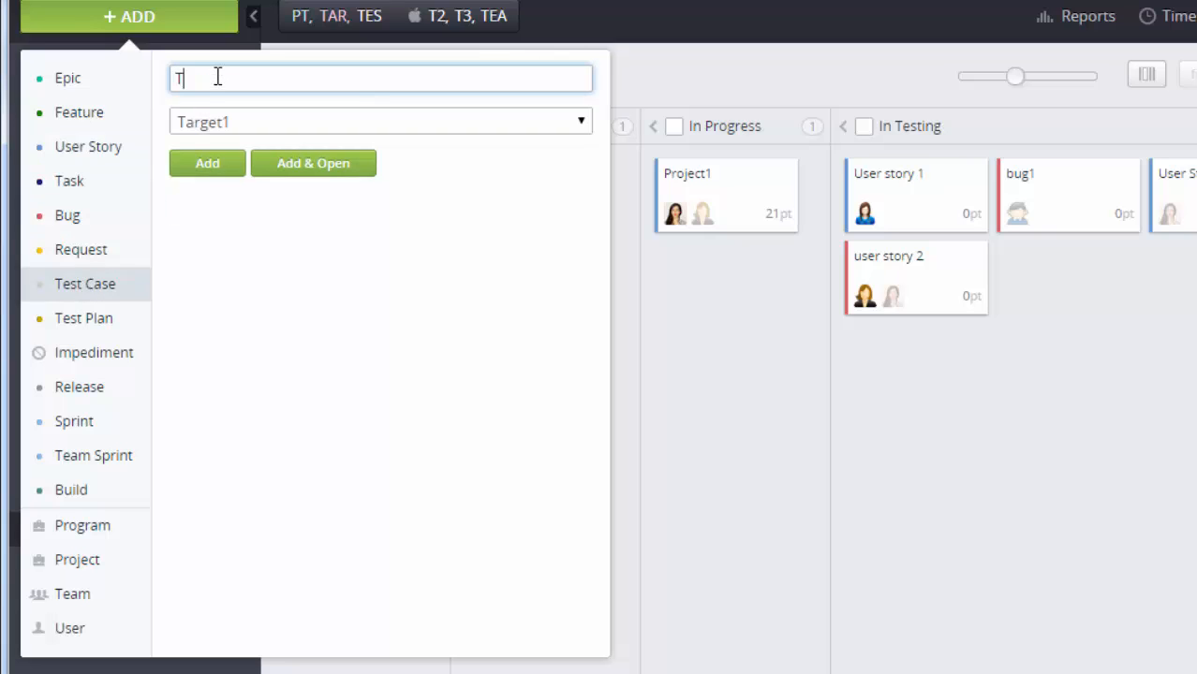
{"action": "type", "text": "est Cad"}
{"action": "type", "text": "e 1"}
{"action": "left_click", "coordinate": [246, 121]}
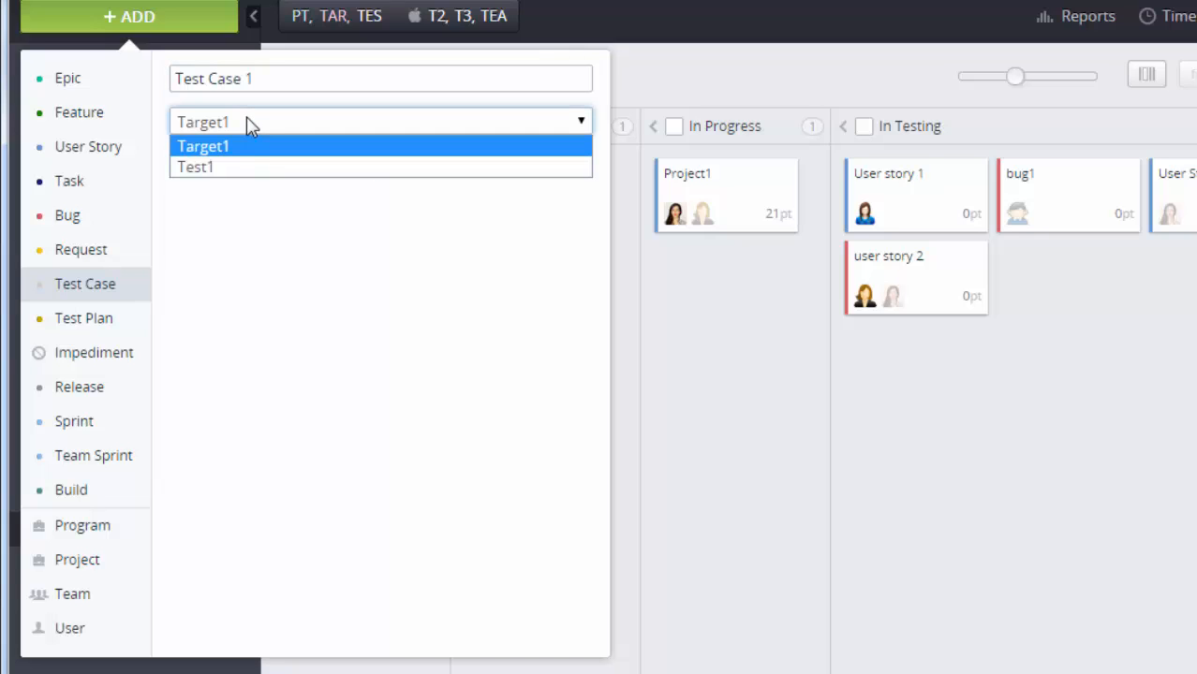
{"action": "left_click", "coordinate": [249, 170]}
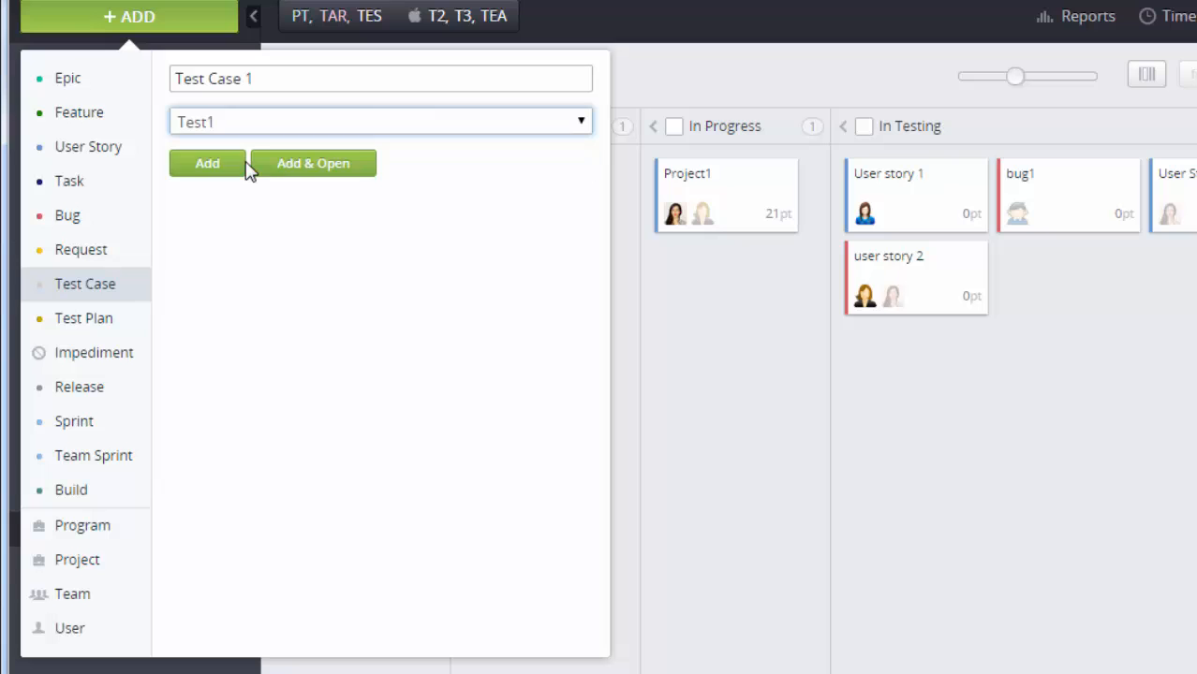
{"action": "left_click", "coordinate": [232, 169]}
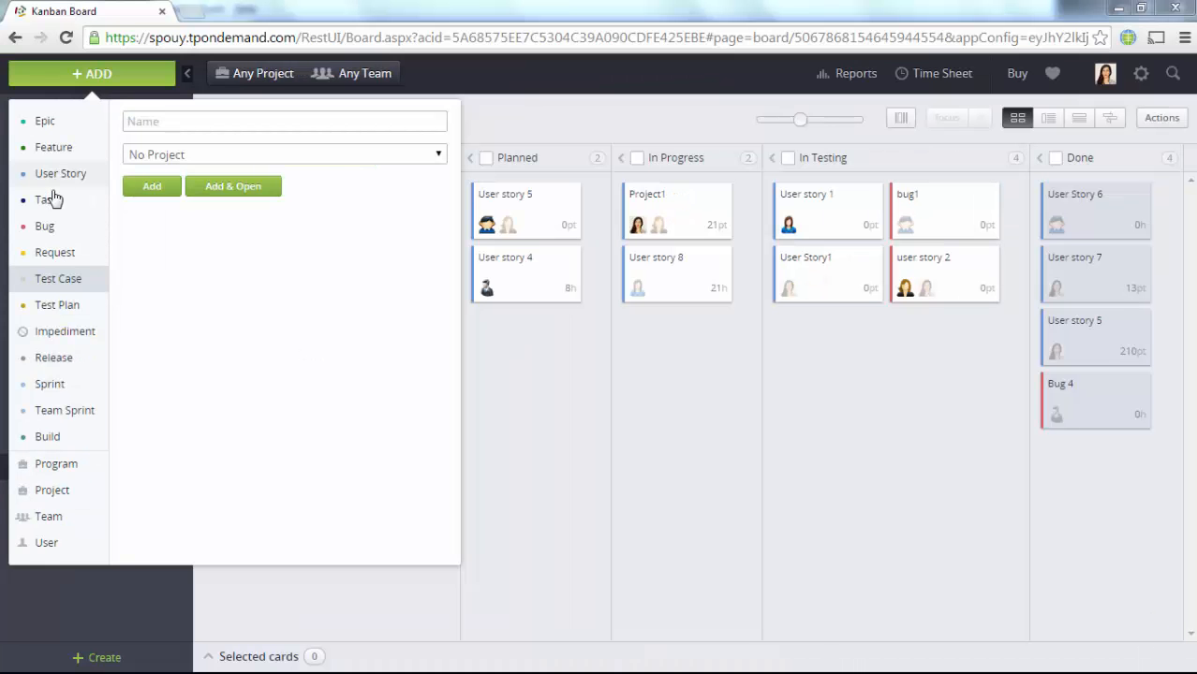
Step: Add the user story 'User Storty' in Target1 for Team1 and open its details
{"action": "left_click", "coordinate": [51, 181]}
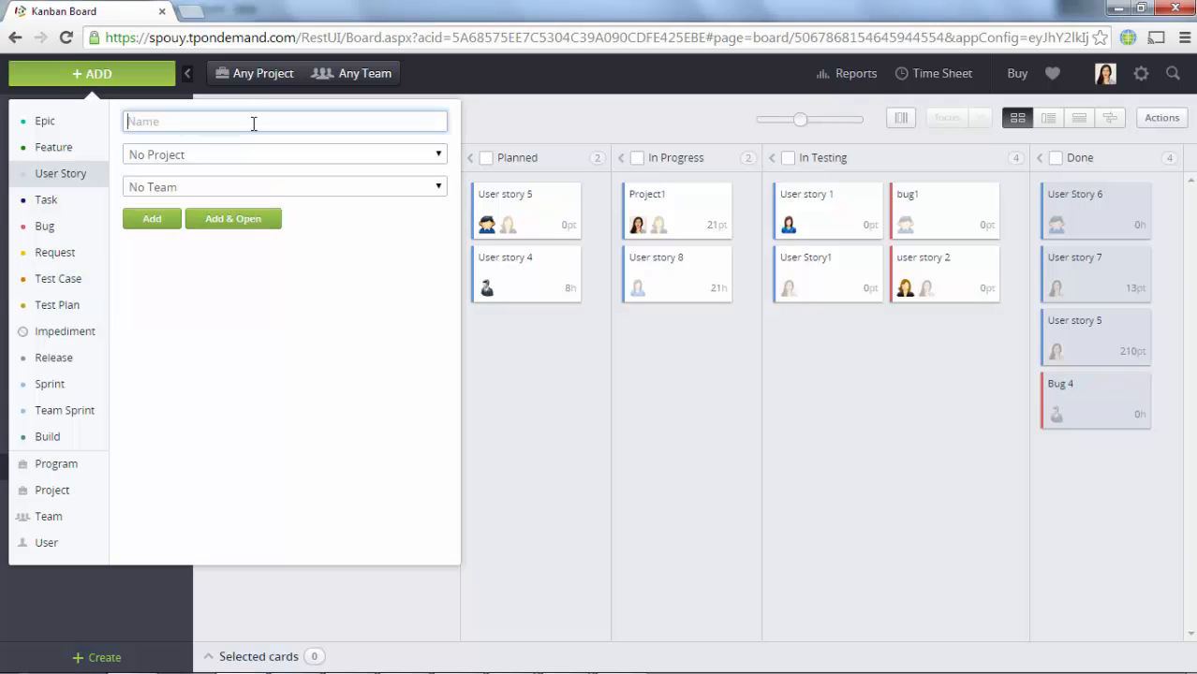
{"action": "type", "text": "User Storty"}
{"action": "key", "text": "Tab"}
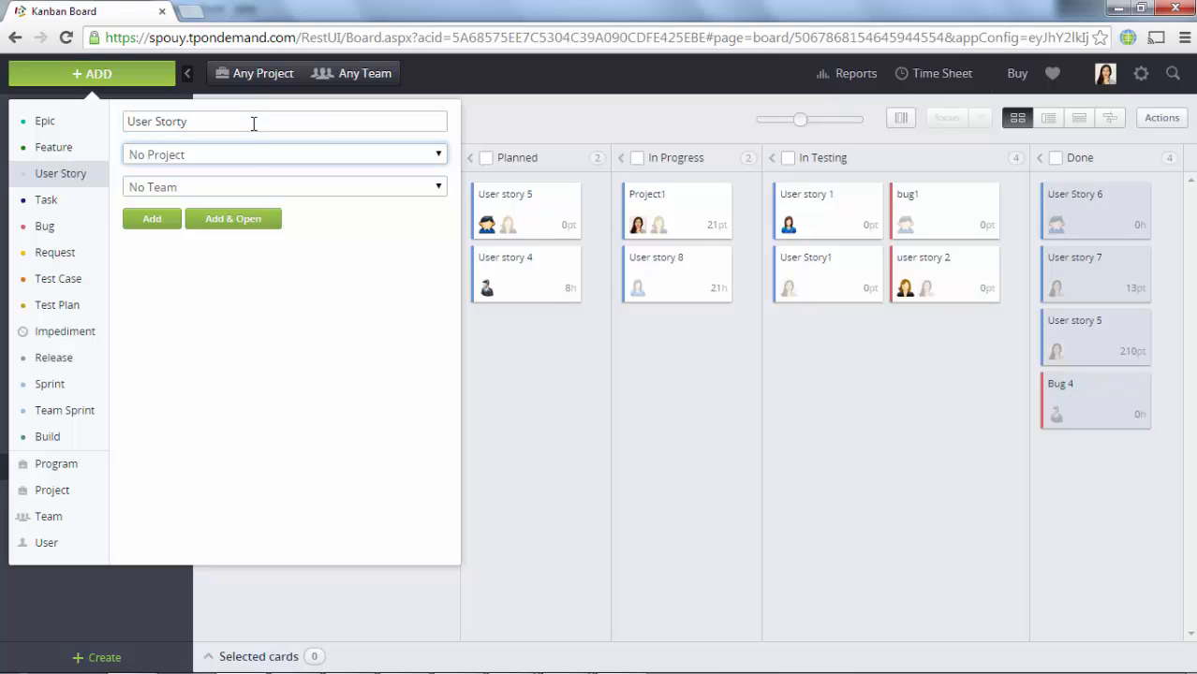
{"action": "left_click", "coordinate": [254, 159]}
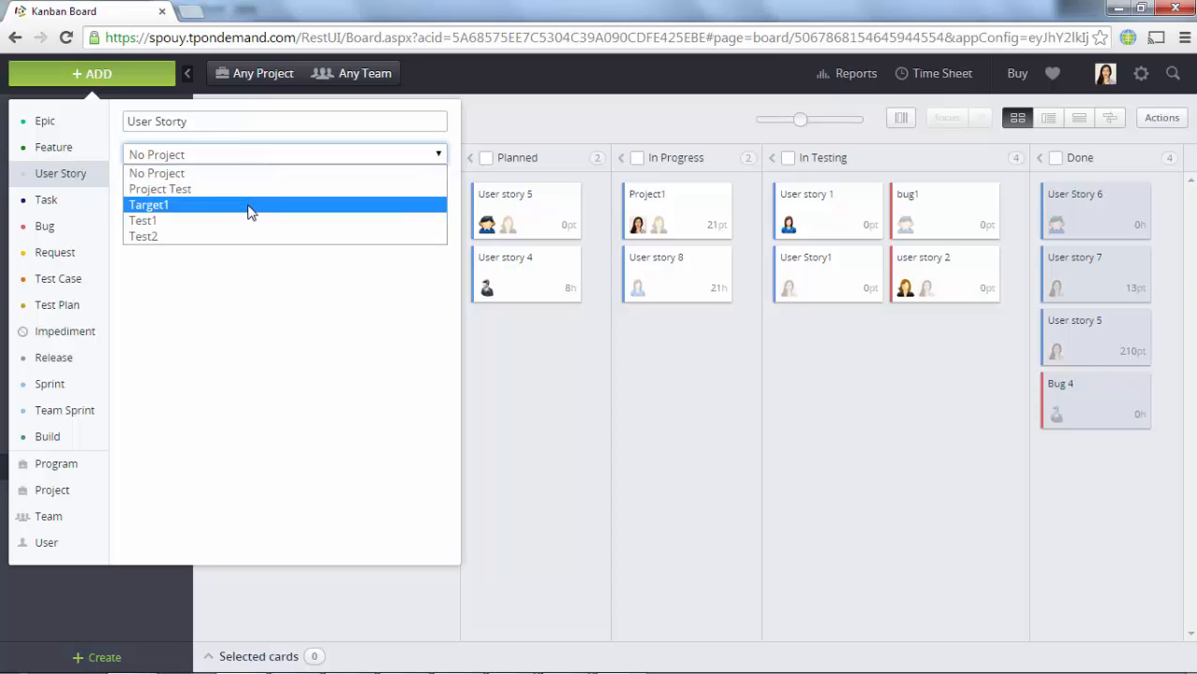
{"action": "left_click", "coordinate": [248, 204]}
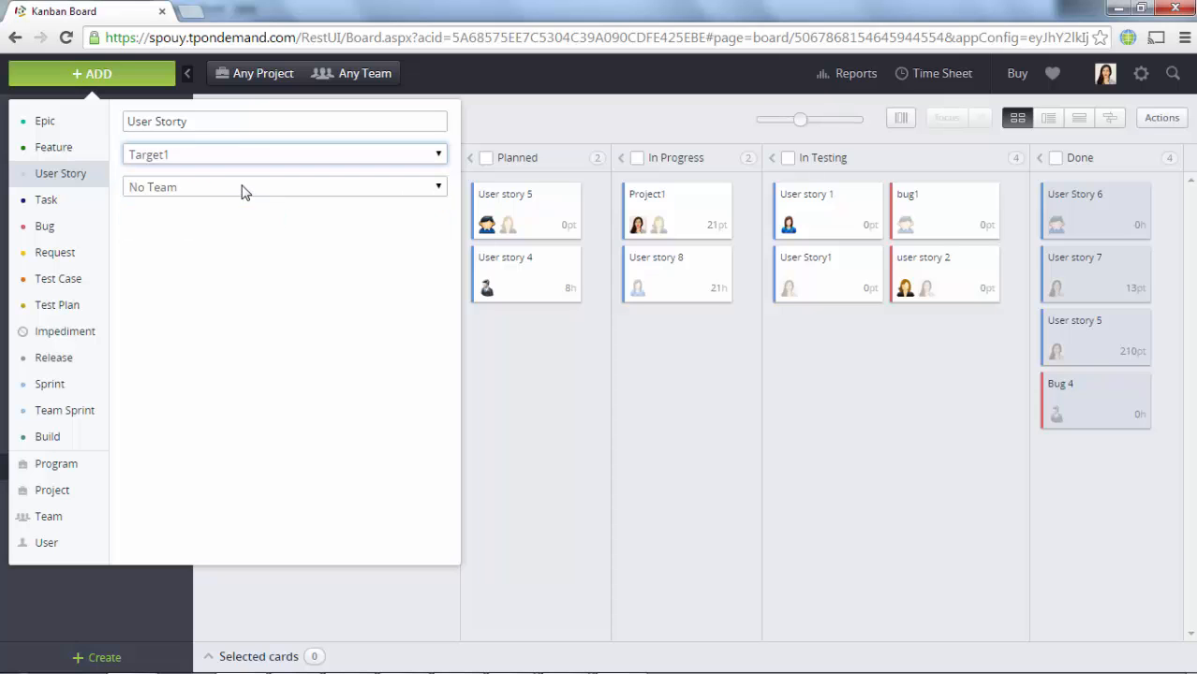
{"action": "left_click", "coordinate": [241, 191]}
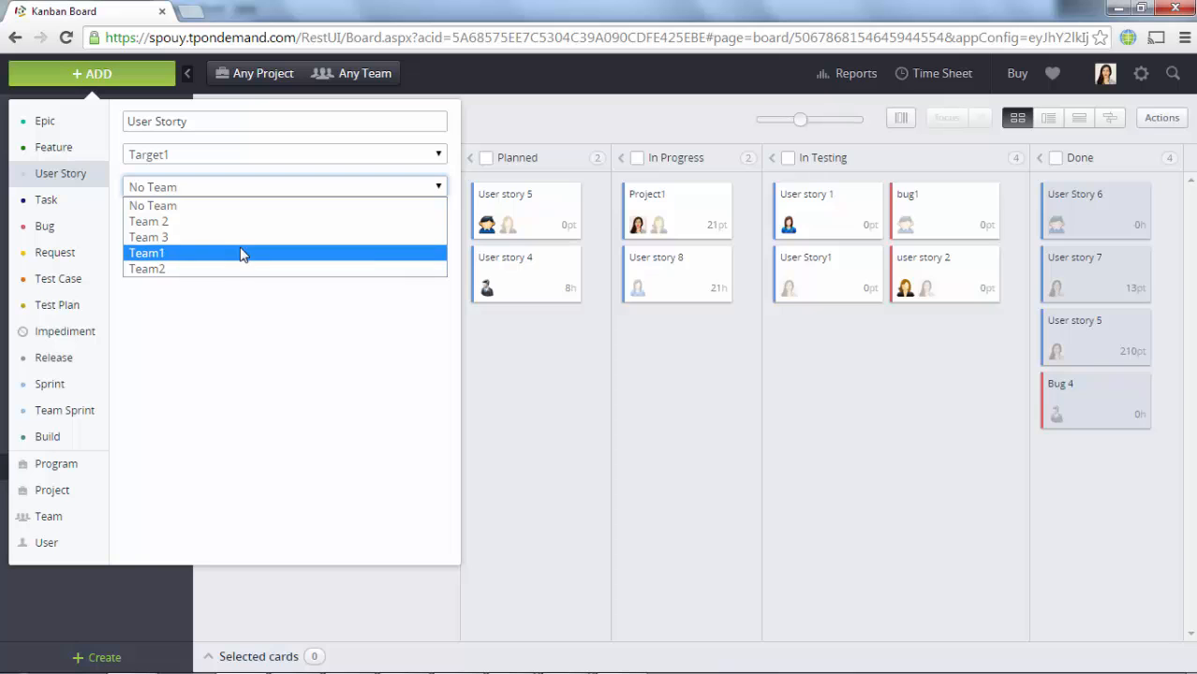
{"action": "left_click", "coordinate": [239, 254]}
{"action": "left_click", "coordinate": [215, 225]}
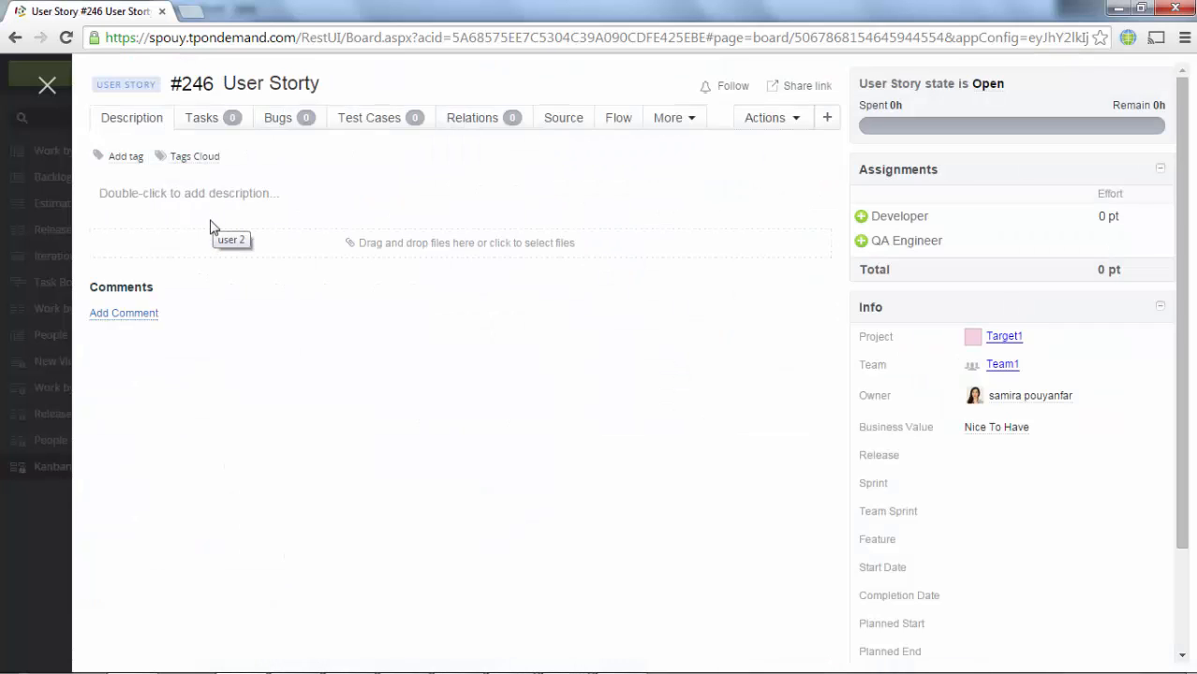
Step: Give User Storty a description and post the comment 'need a comment...'
{"action": "double_click", "coordinate": [147, 197]}
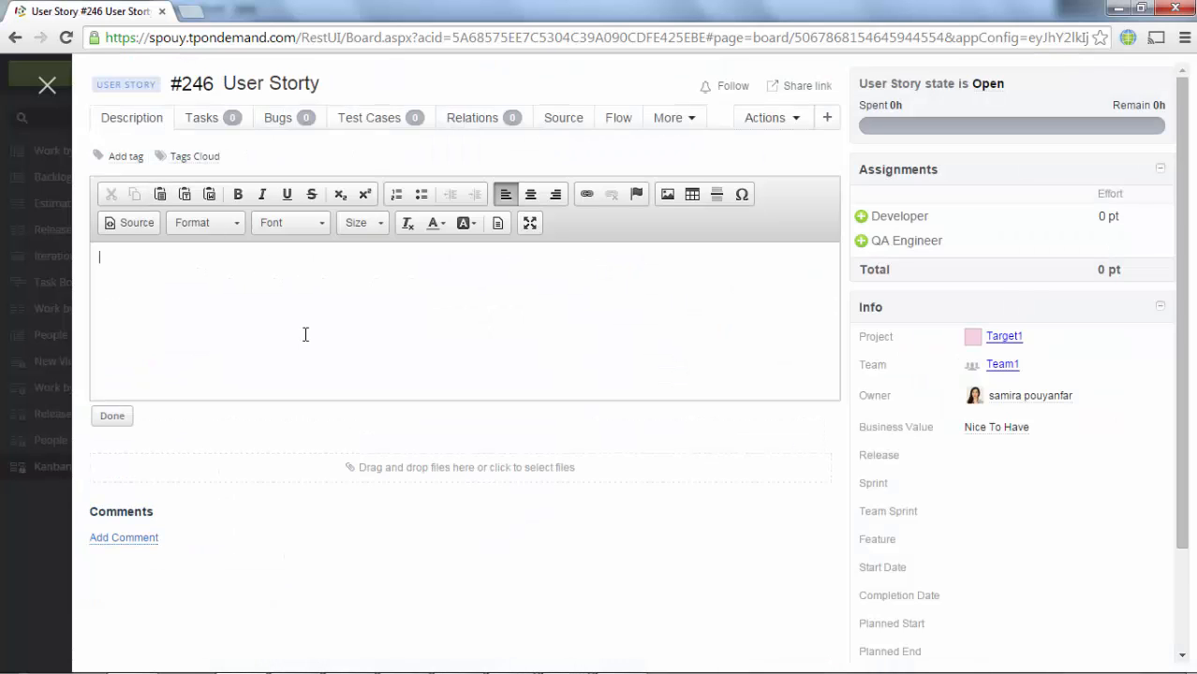
{"action": "type", "text": "Description ...."}
{"action": "left_click", "coordinate": [110, 418]}
{"action": "left_click", "coordinate": [134, 317]}
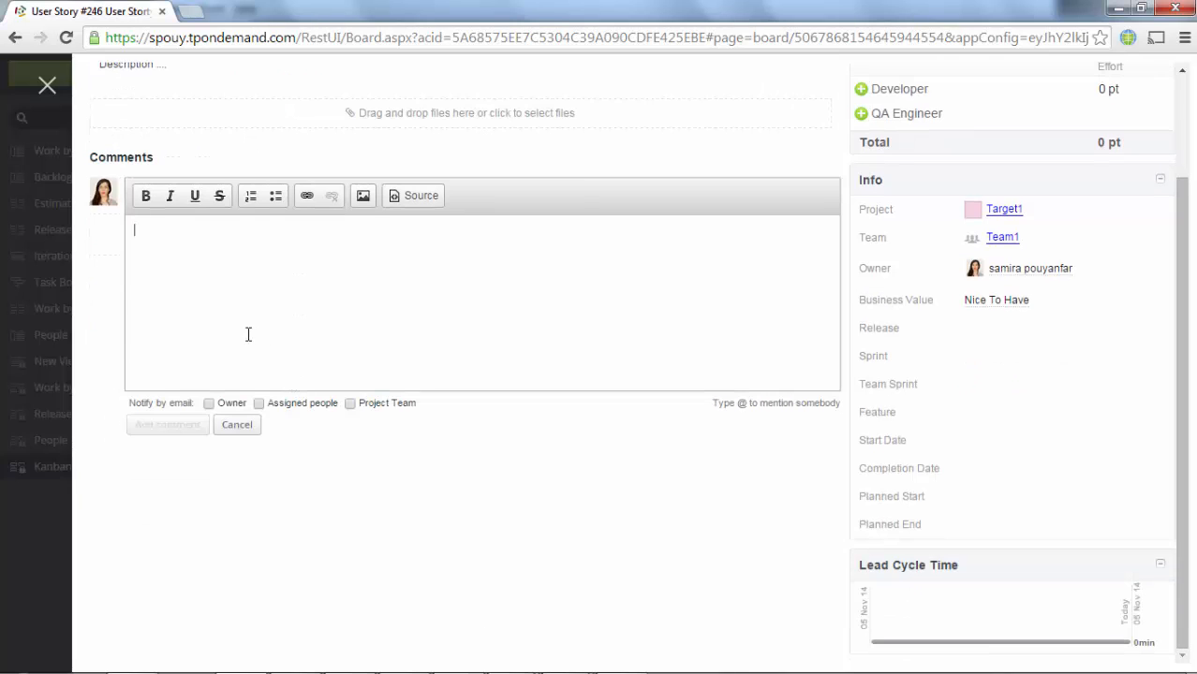
{"action": "type", "text": "need a comment..."}
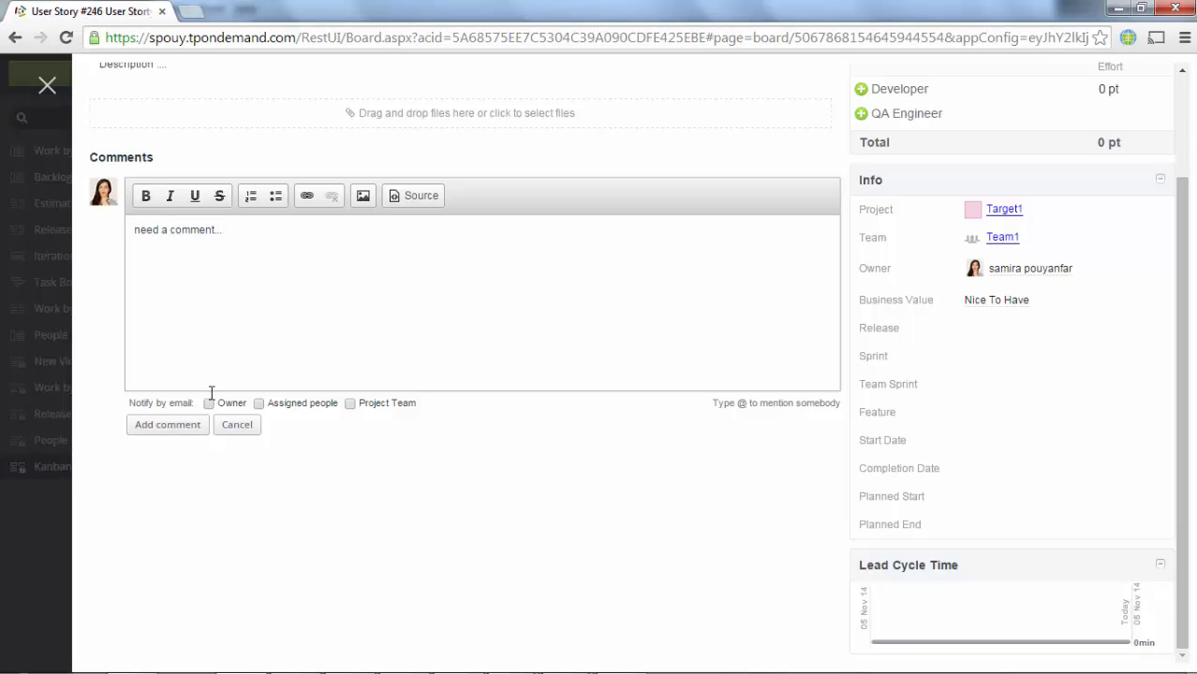
{"action": "left_click", "coordinate": [178, 428]}
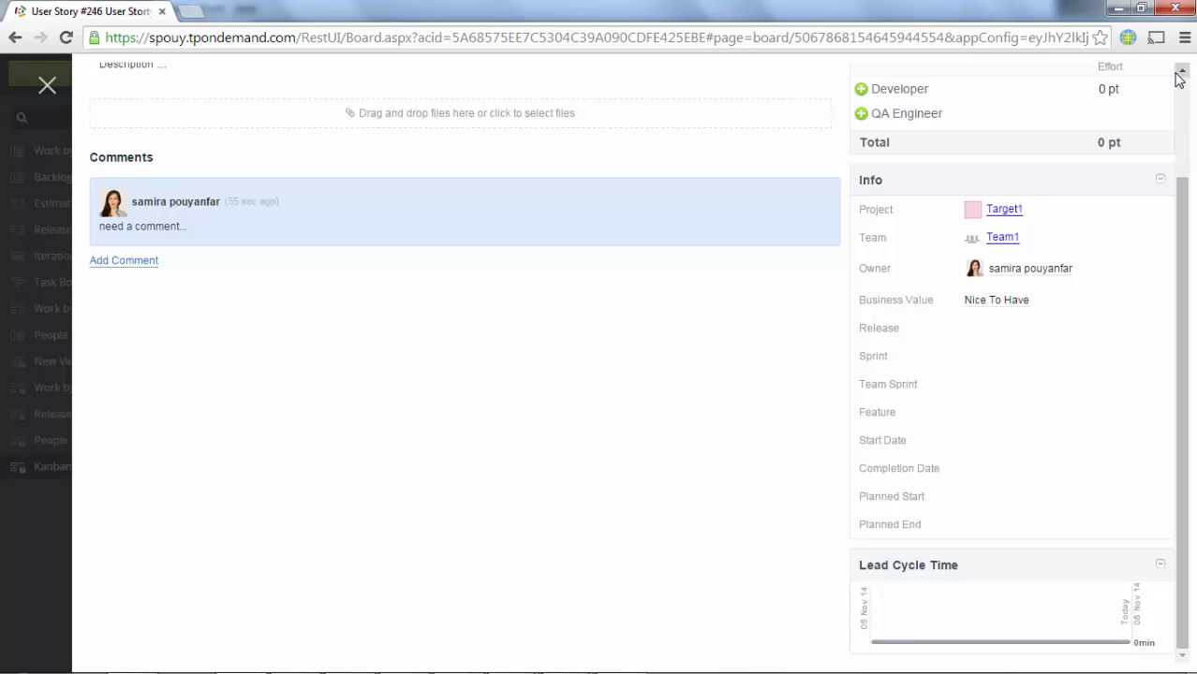
Step: Make user 3 the story's Developer and close the story
{"action": "scroll", "coordinate": [1178, 80], "scroll_direction": "up", "scroll_amount": 2}
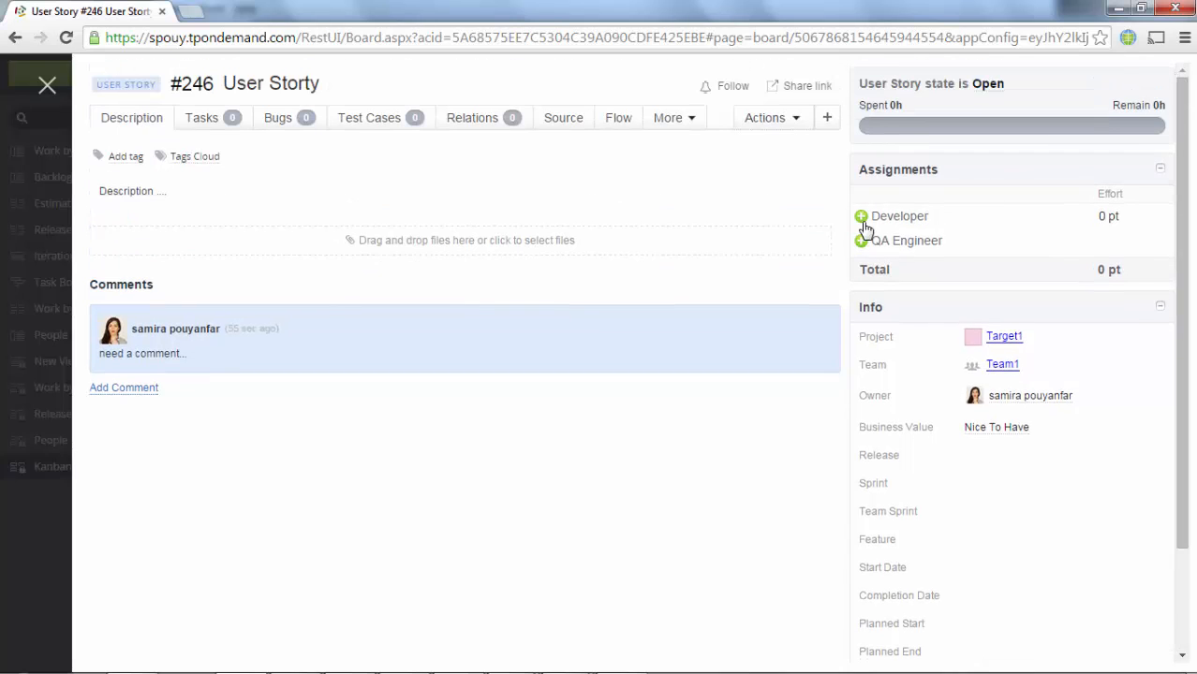
{"action": "left_click", "coordinate": [861, 221]}
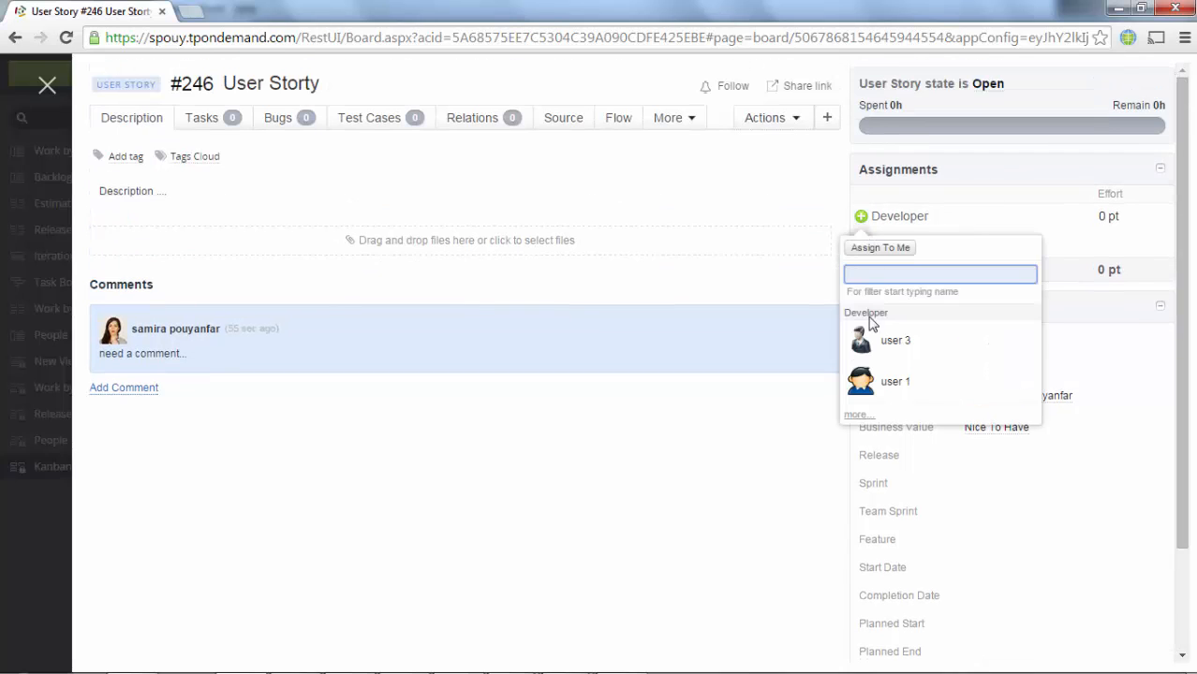
{"action": "left_click", "coordinate": [876, 347]}
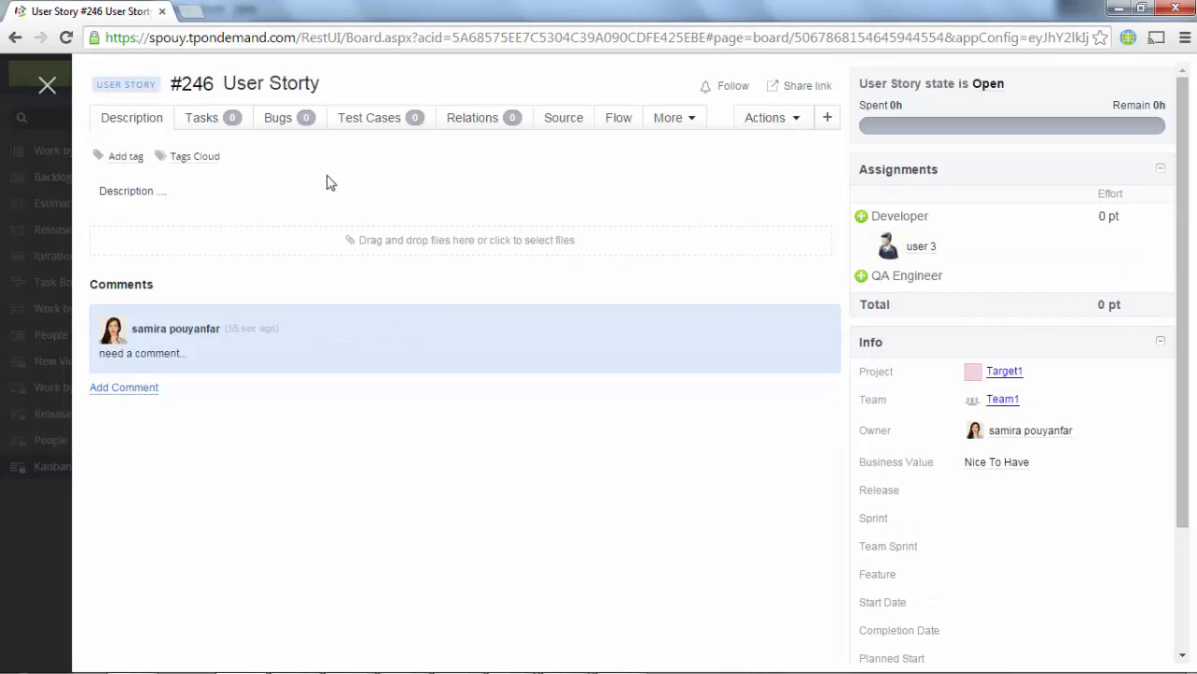
{"action": "left_click", "coordinate": [47, 85]}
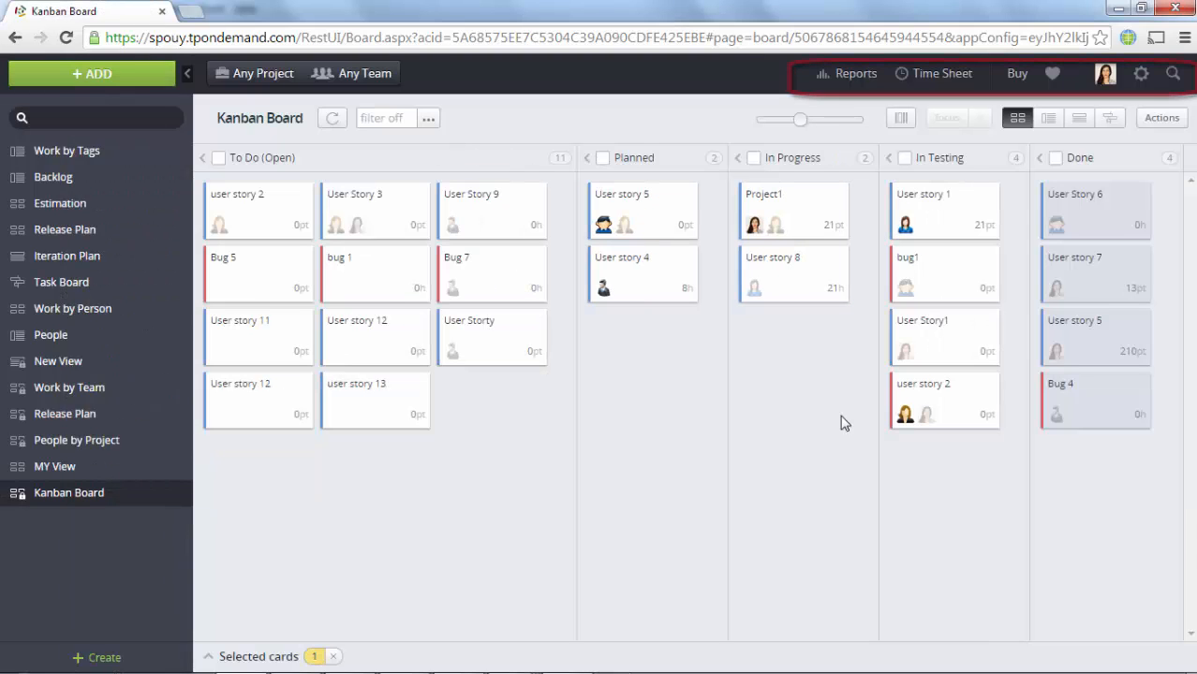
Step: Browse the Reports, account and settings menus, then search the workspace for 'feature'
{"action": "left_click", "coordinate": [853, 80]}
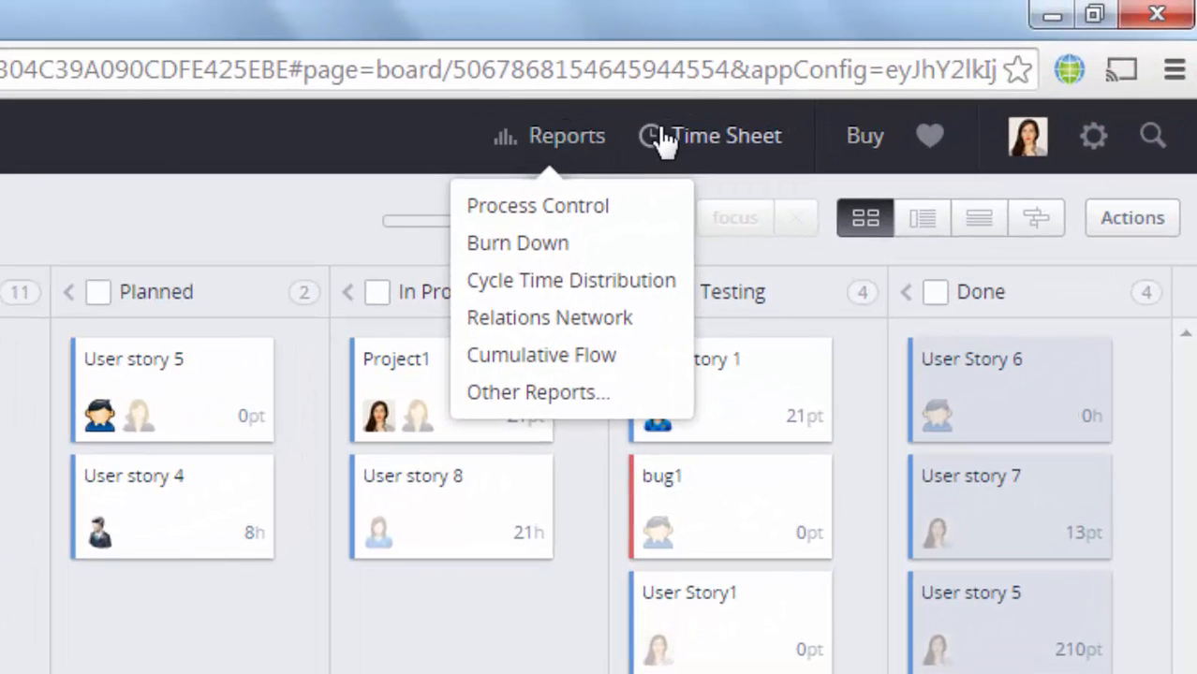
{"action": "left_click", "coordinate": [1031, 161]}
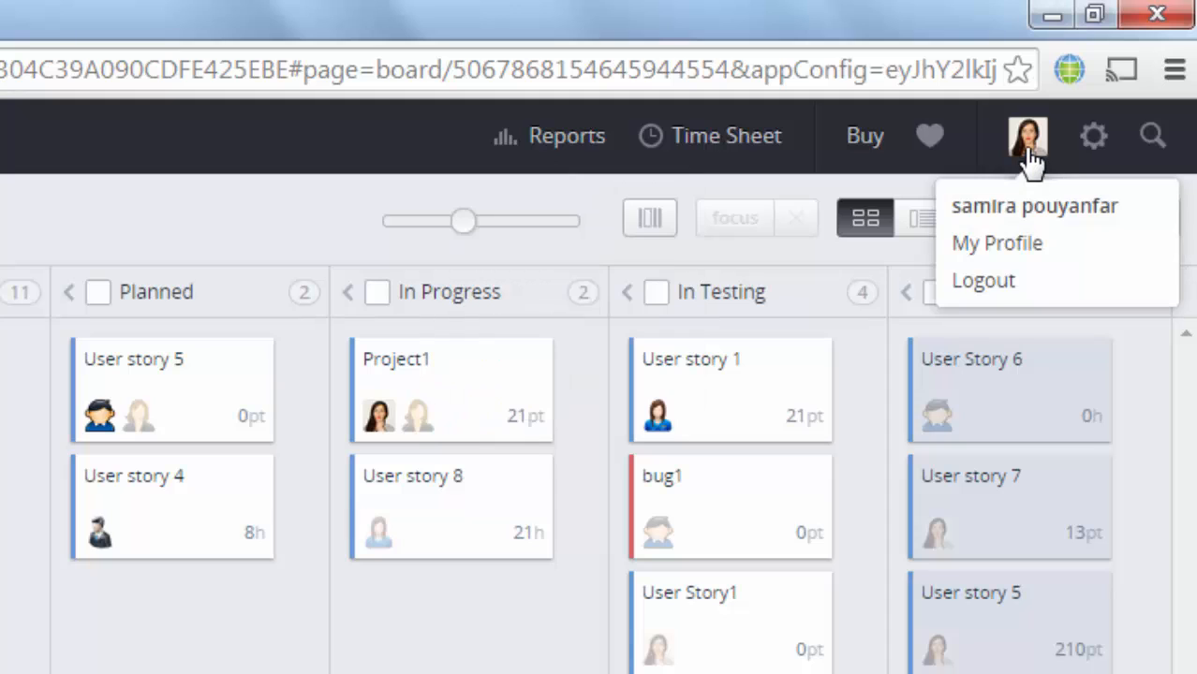
{"action": "left_click", "coordinate": [1093, 150]}
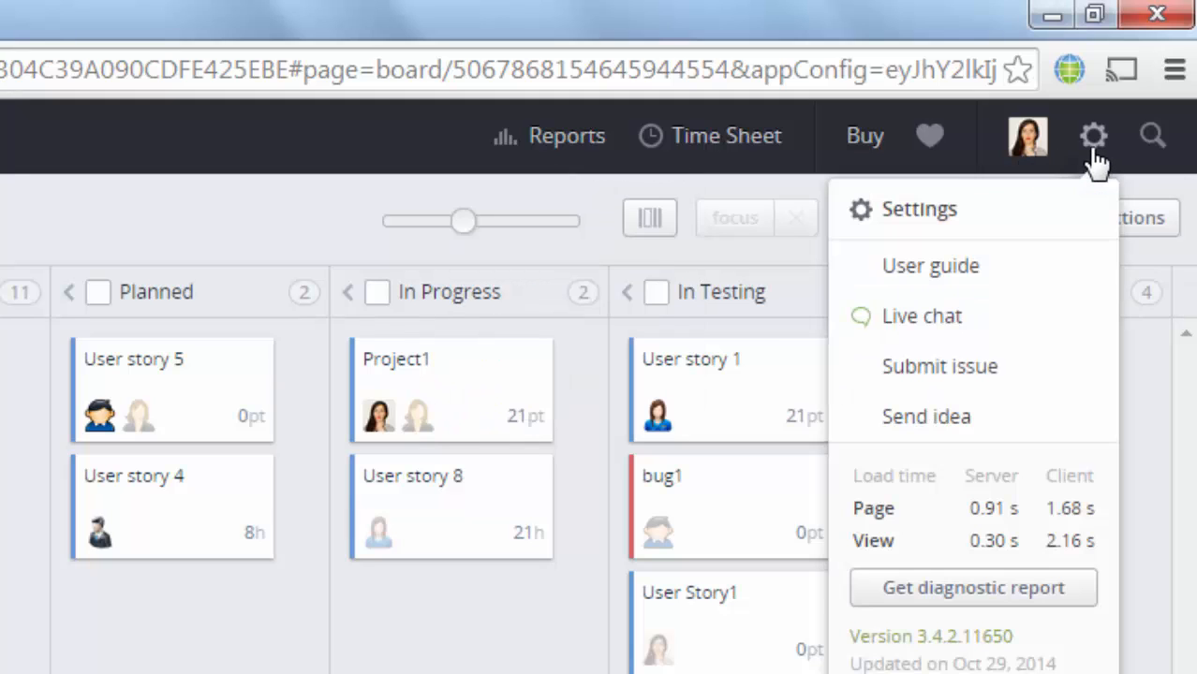
{"action": "left_click", "coordinate": [1152, 138]}
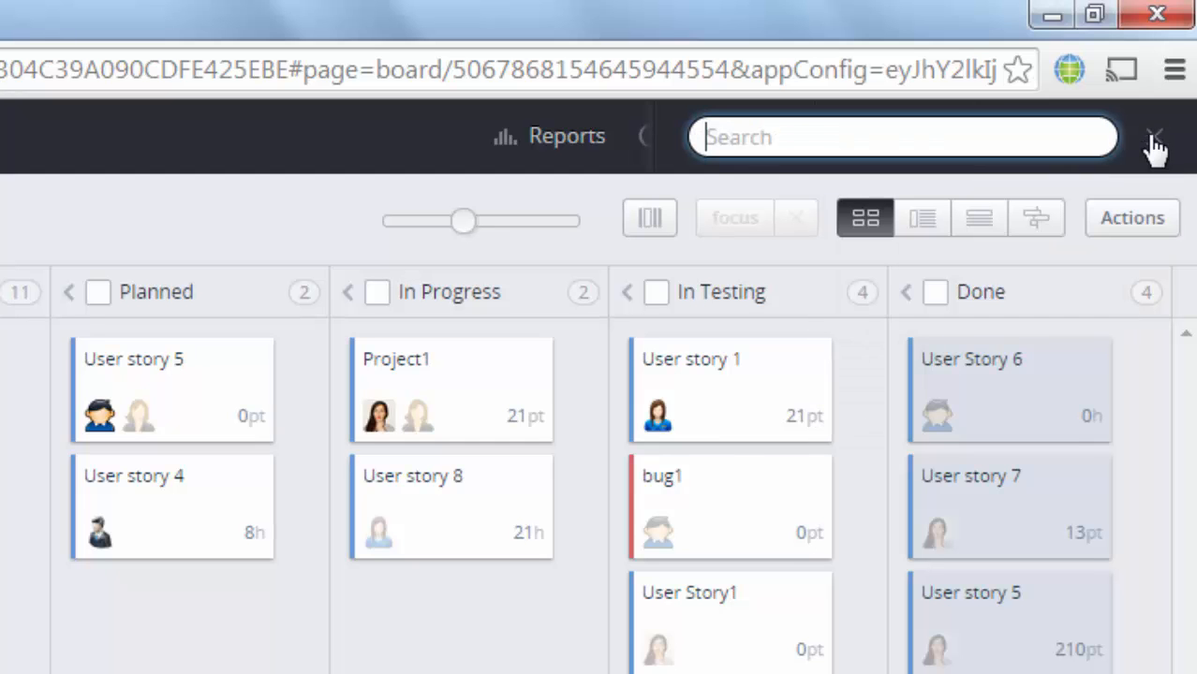
{"action": "type", "text": "feature"}
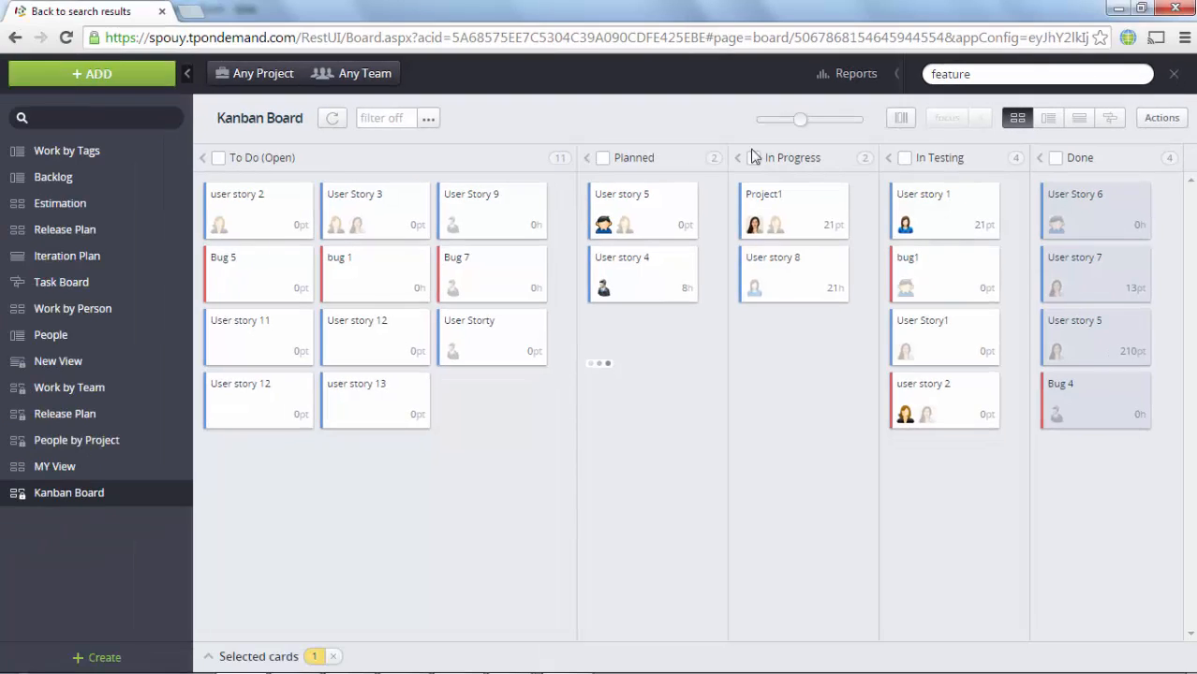
{"action": "key", "text": "Return"}
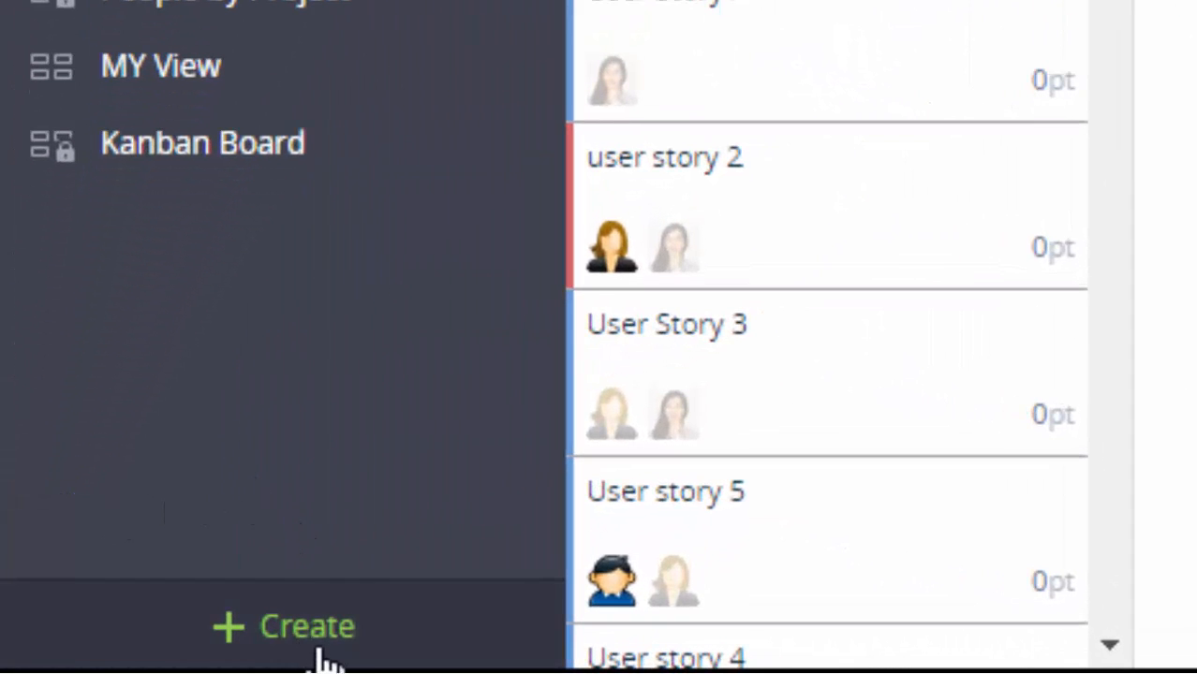
Step: Create a view from the Blank template and rename it 'Test View'
{"action": "left_click", "coordinate": [316, 642]}
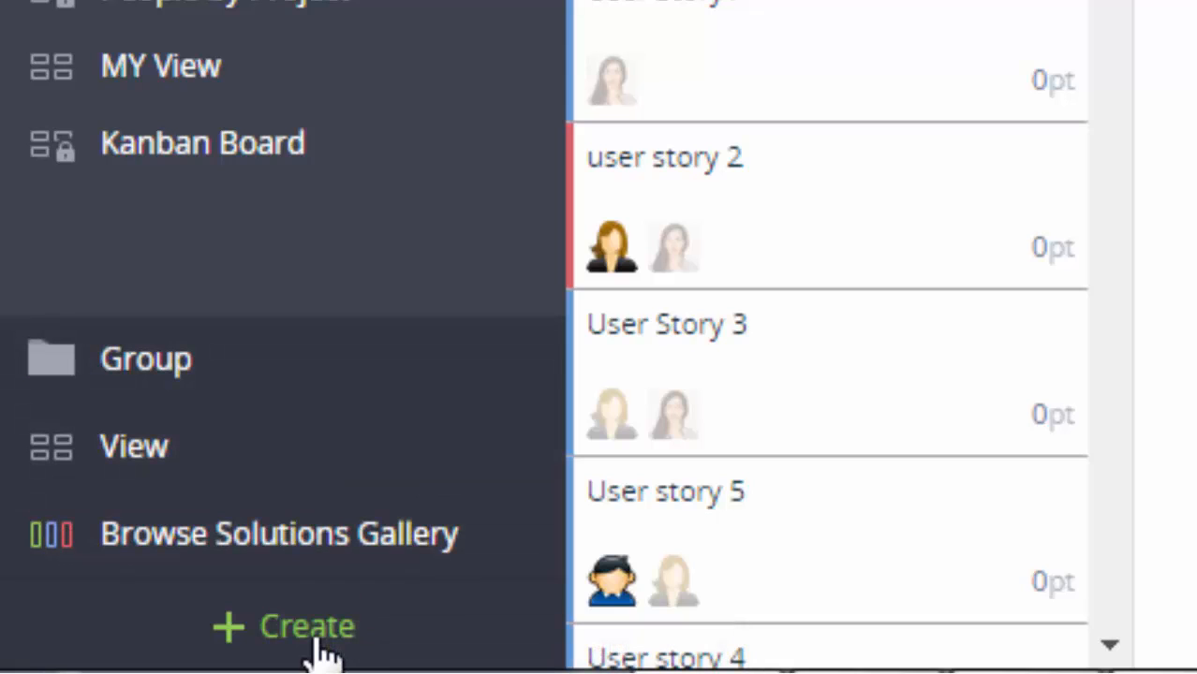
{"action": "left_click", "coordinate": [324, 443]}
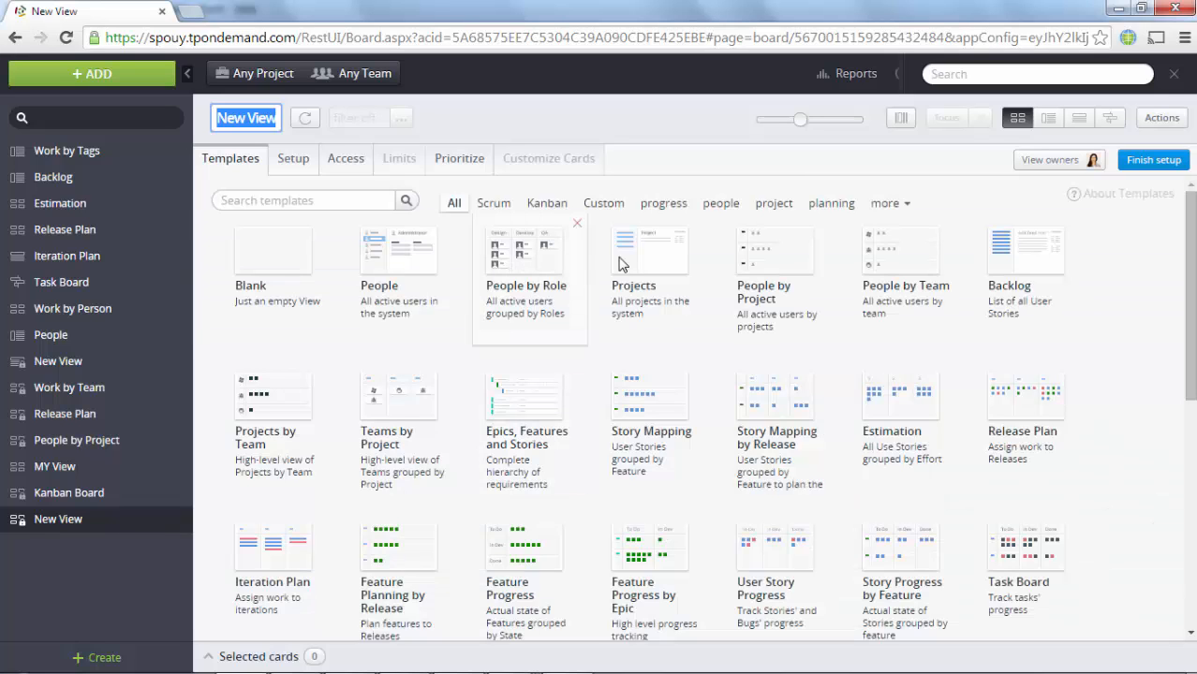
{"action": "left_click", "coordinate": [500, 211]}
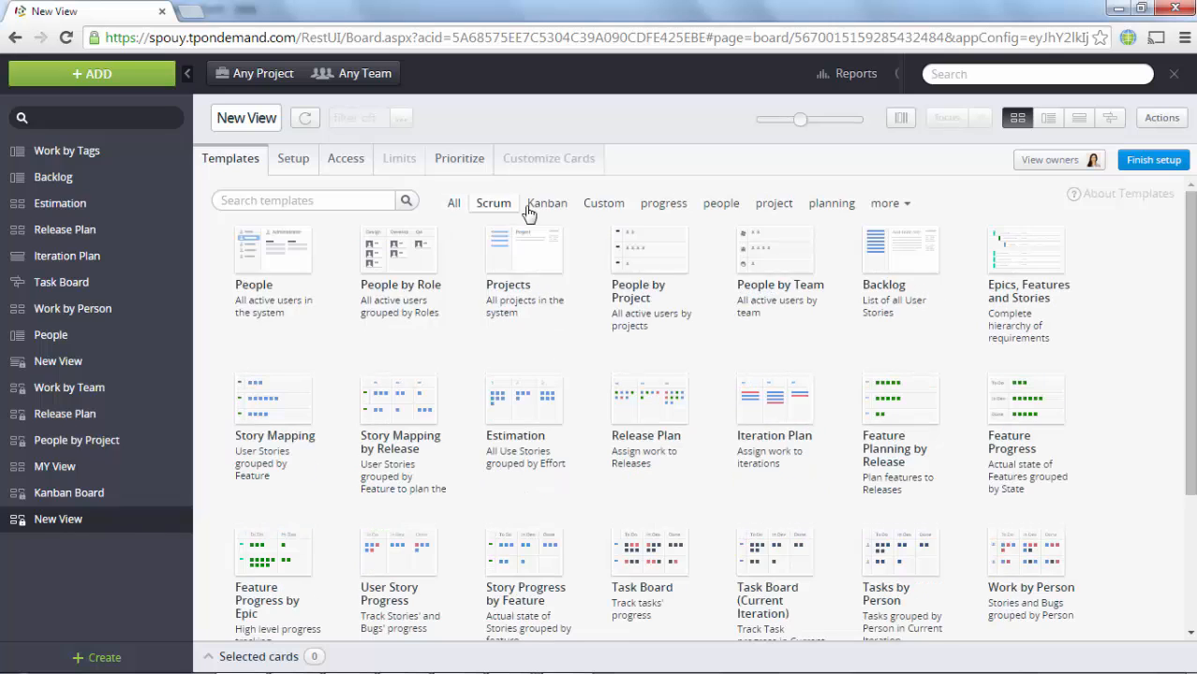
{"action": "left_click", "coordinate": [547, 204]}
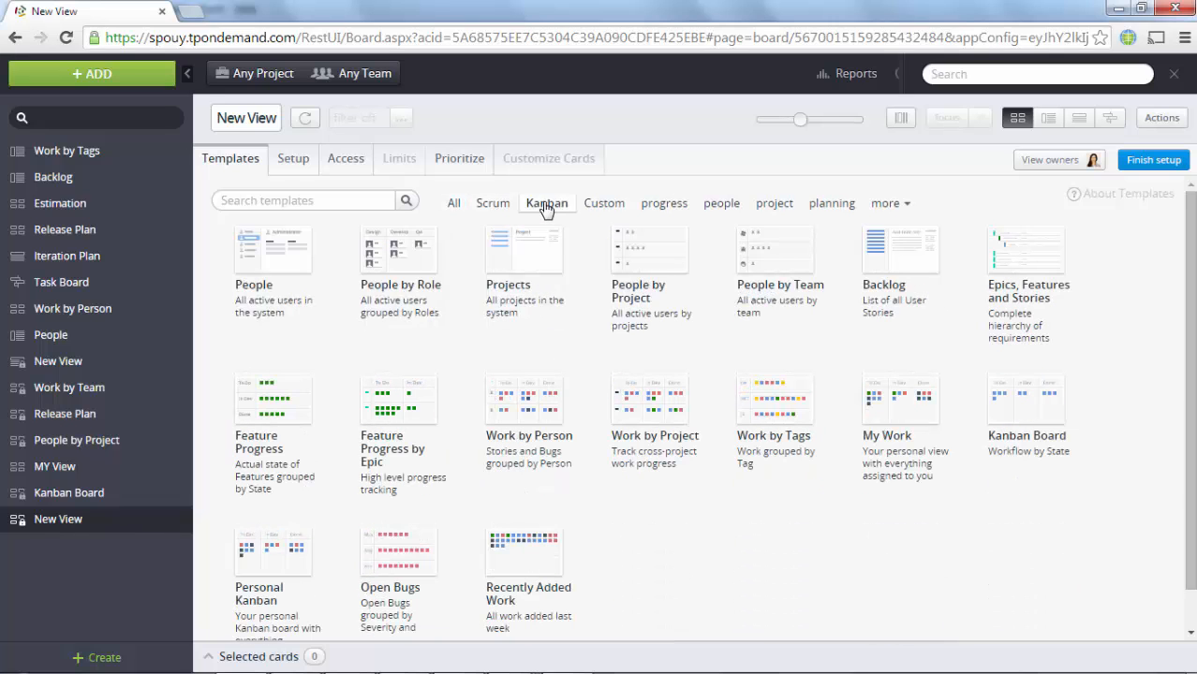
{"action": "left_click", "coordinate": [455, 203]}
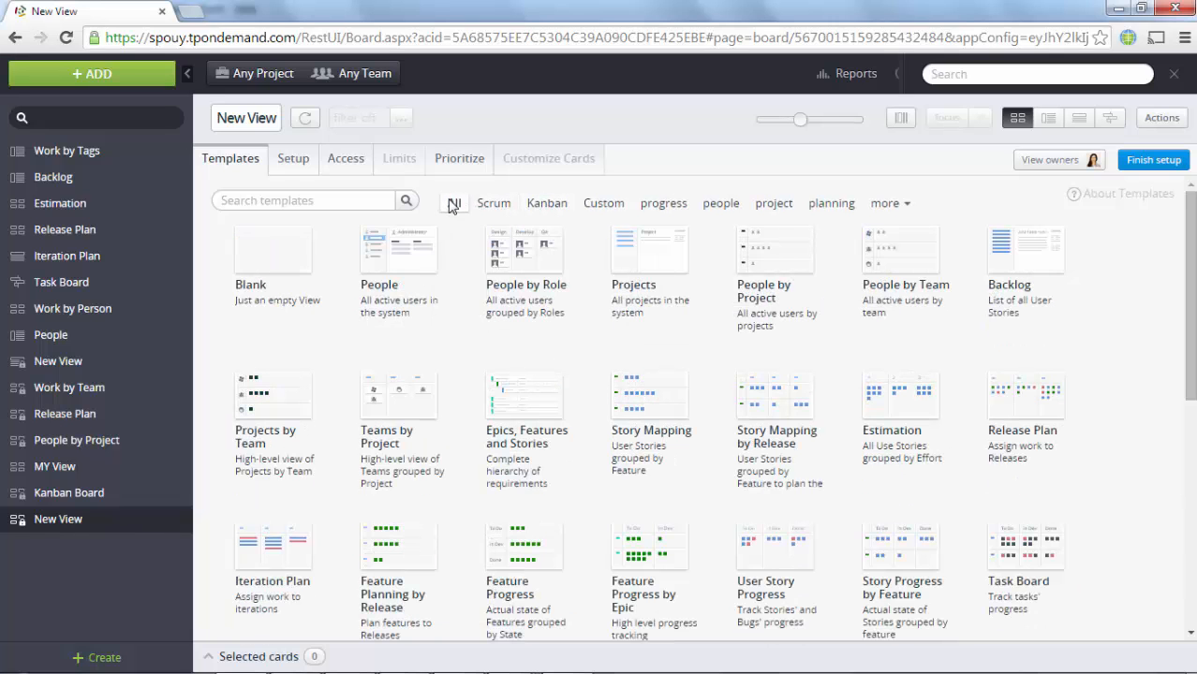
{"action": "left_click", "coordinate": [281, 279]}
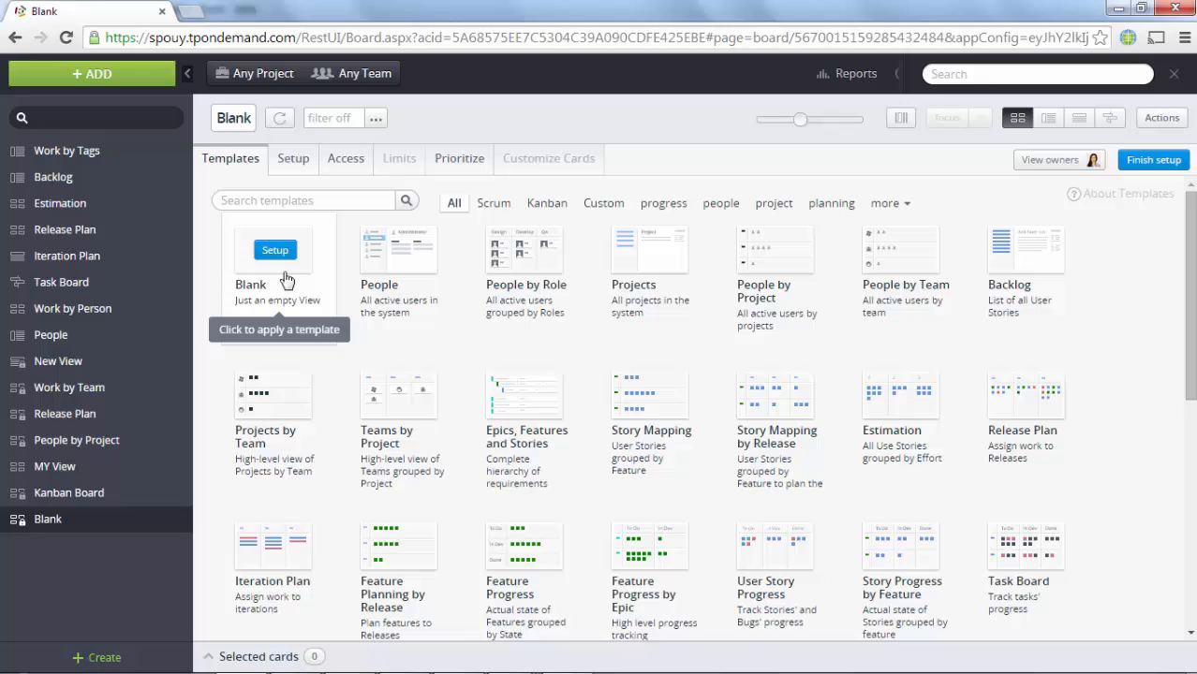
{"action": "double_click", "coordinate": [248, 118]}
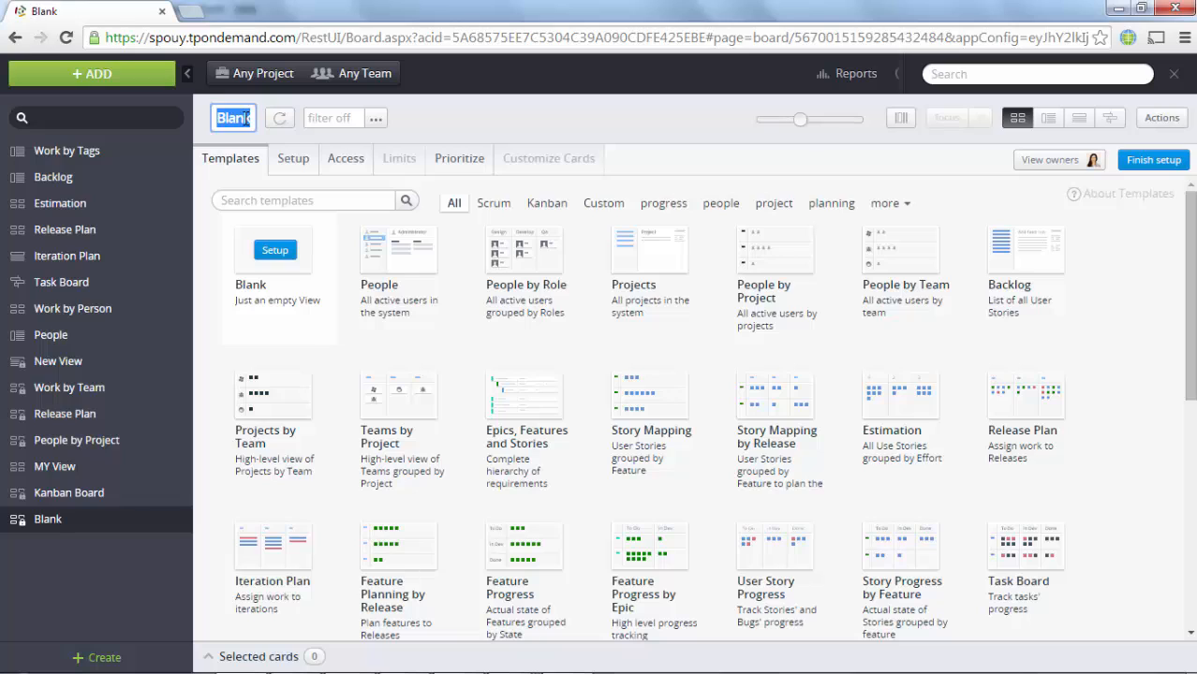
{"action": "type", "text": "Test"}
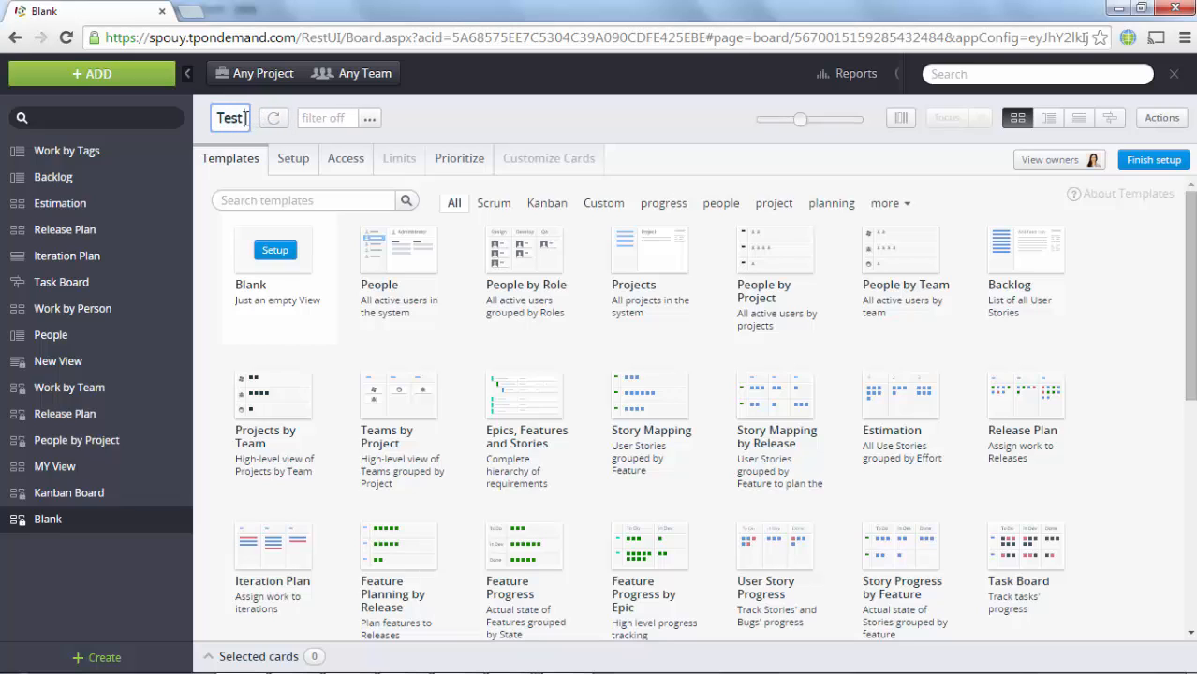
{"action": "type", "text": "View"}
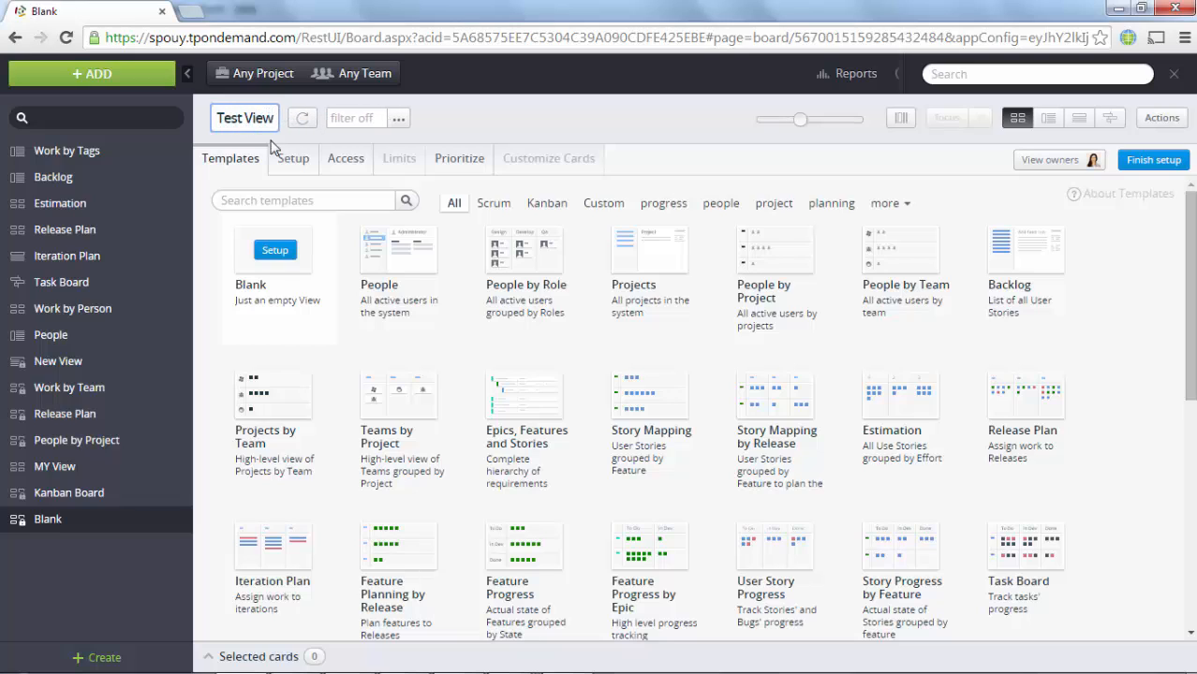
Step: Show Feature and User Story cards with Person lanes and State rows
{"action": "left_click", "coordinate": [292, 159]}
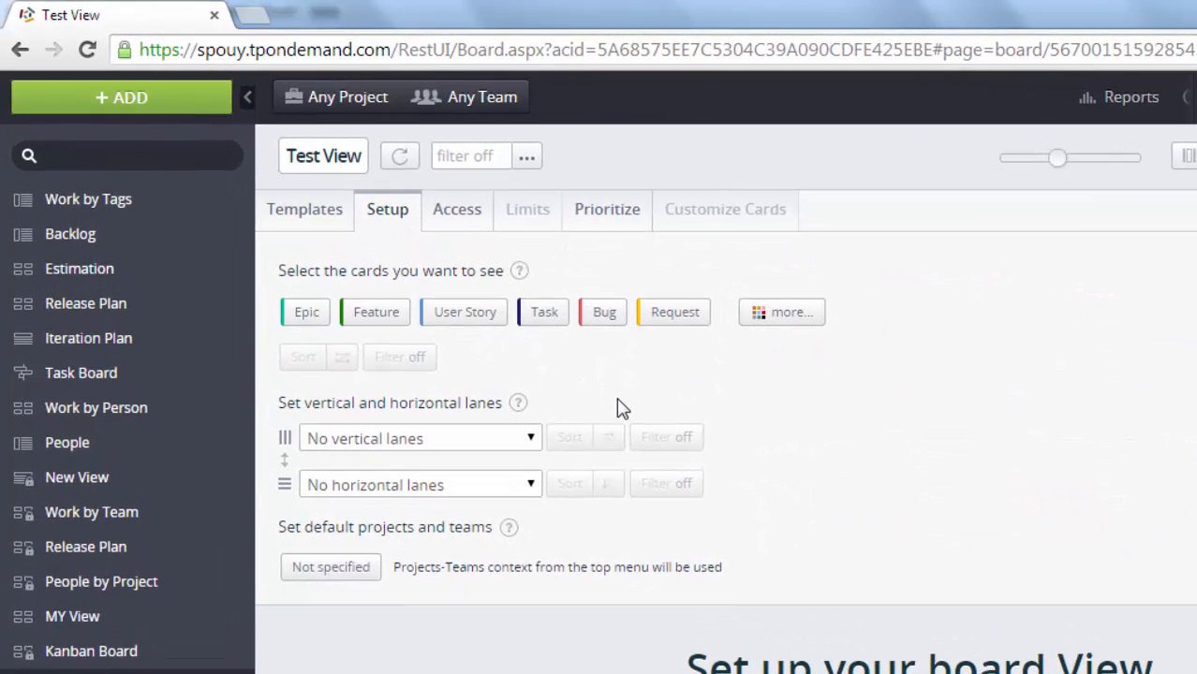
{"action": "left_click", "coordinate": [382, 324]}
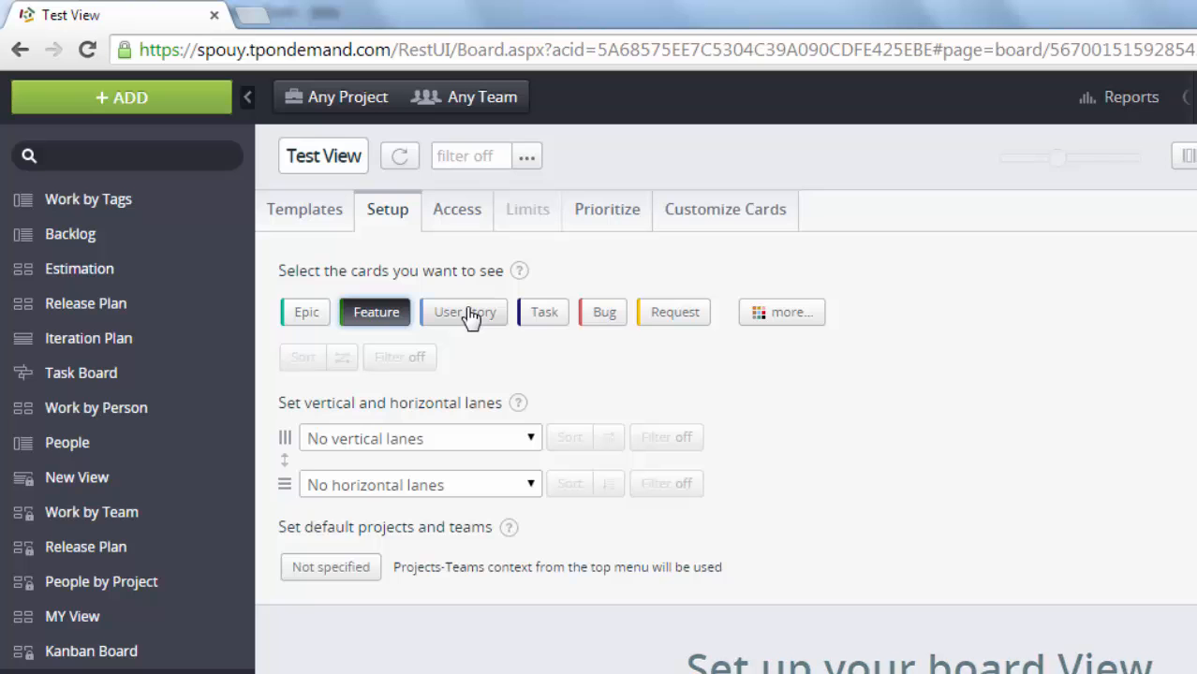
{"action": "left_click", "coordinate": [467, 315]}
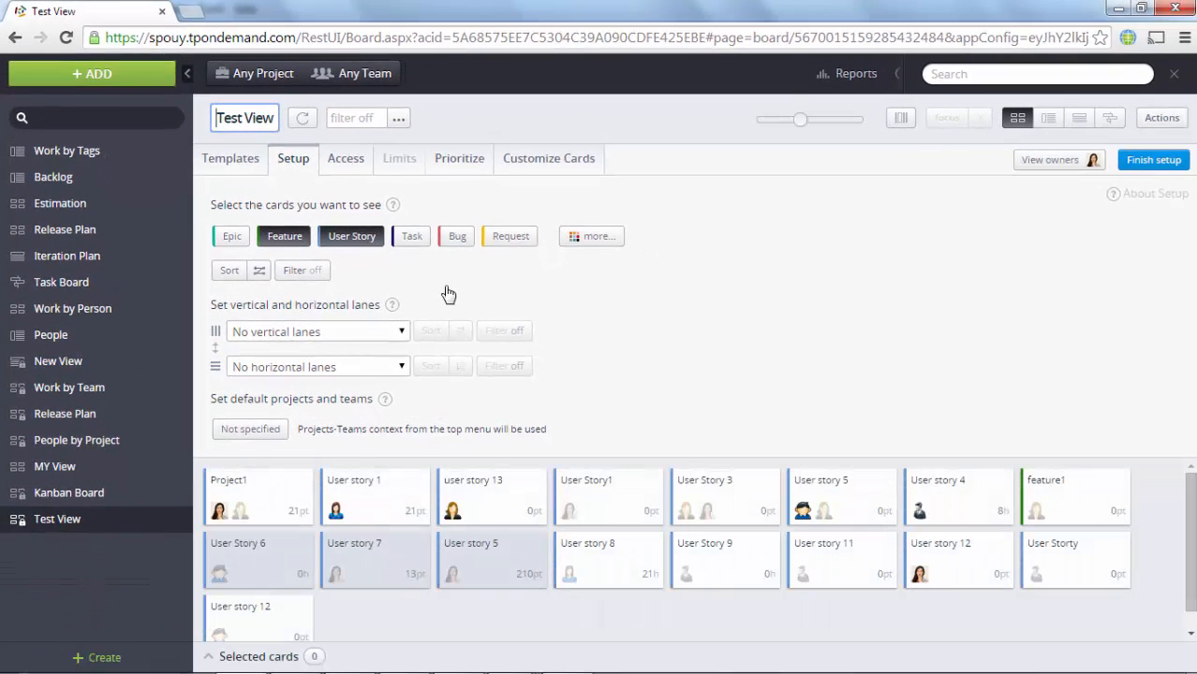
{"action": "left_click", "coordinate": [402, 333]}
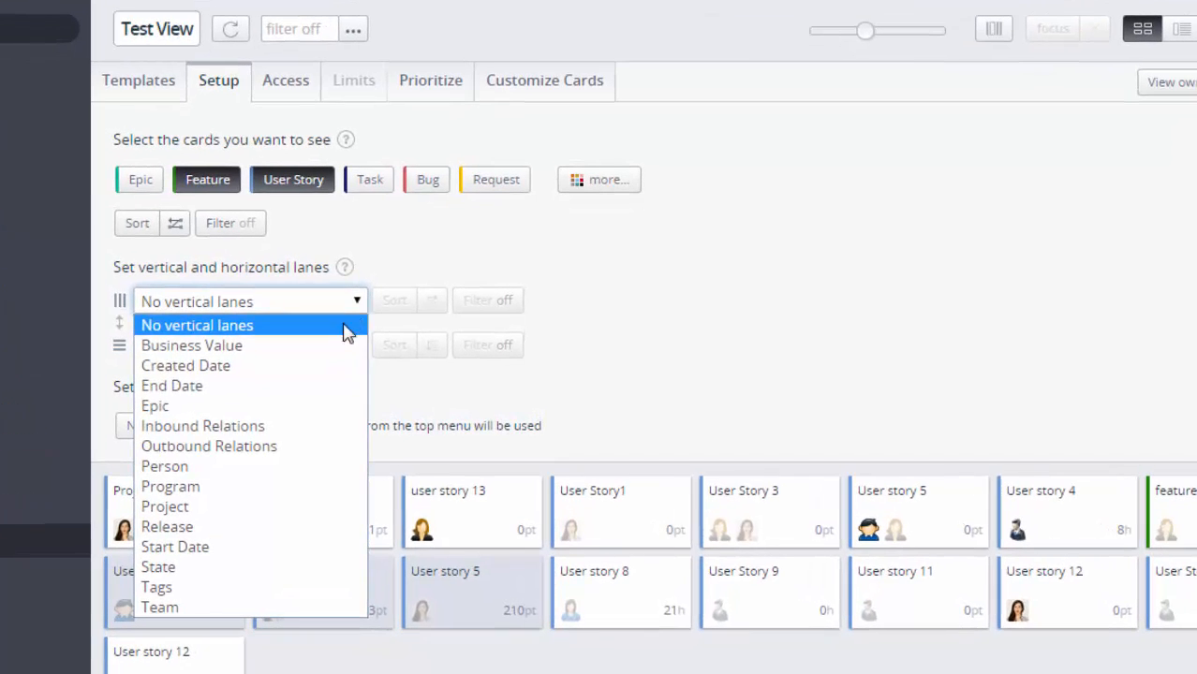
{"action": "left_click", "coordinate": [307, 468]}
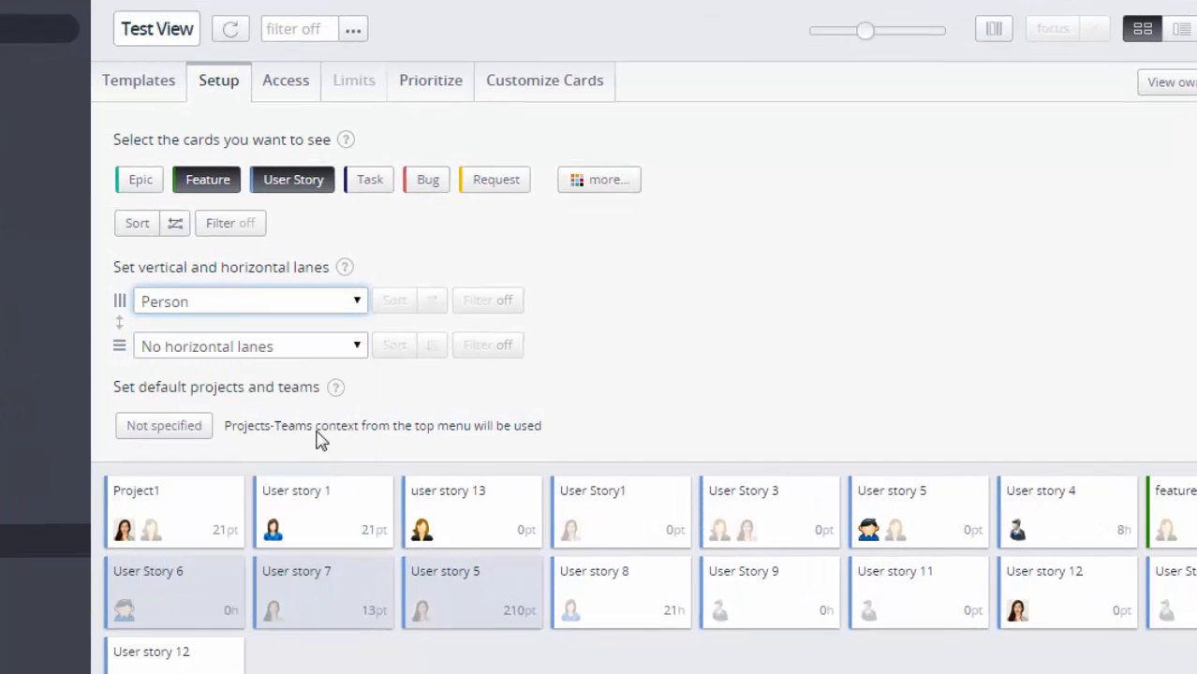
{"action": "left_click", "coordinate": [353, 349]}
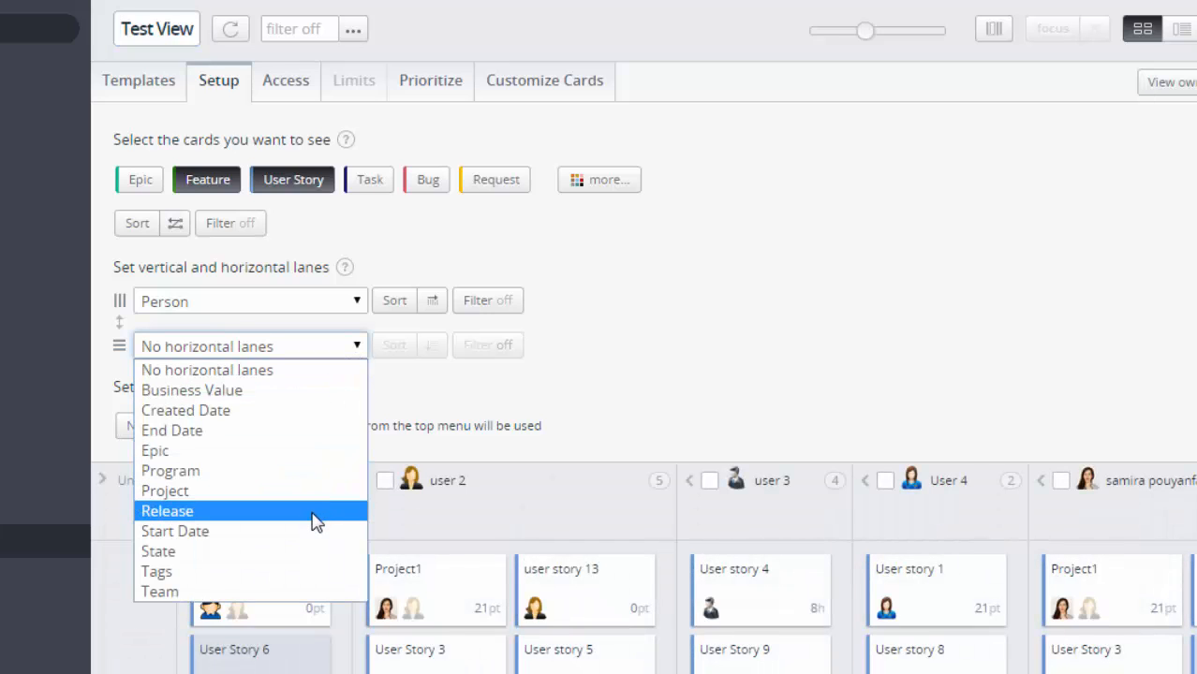
{"action": "left_click", "coordinate": [312, 551]}
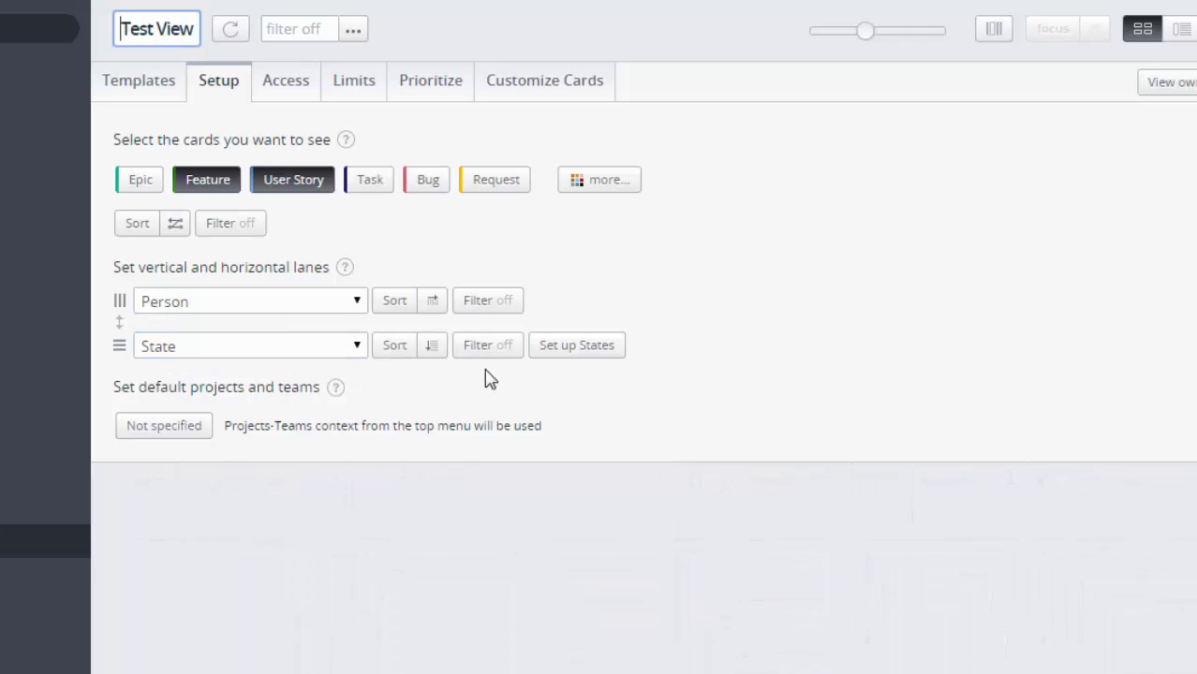
Step: Sort the person lanes by Default Role and swap Person and State lanes
{"action": "left_click", "coordinate": [399, 309]}
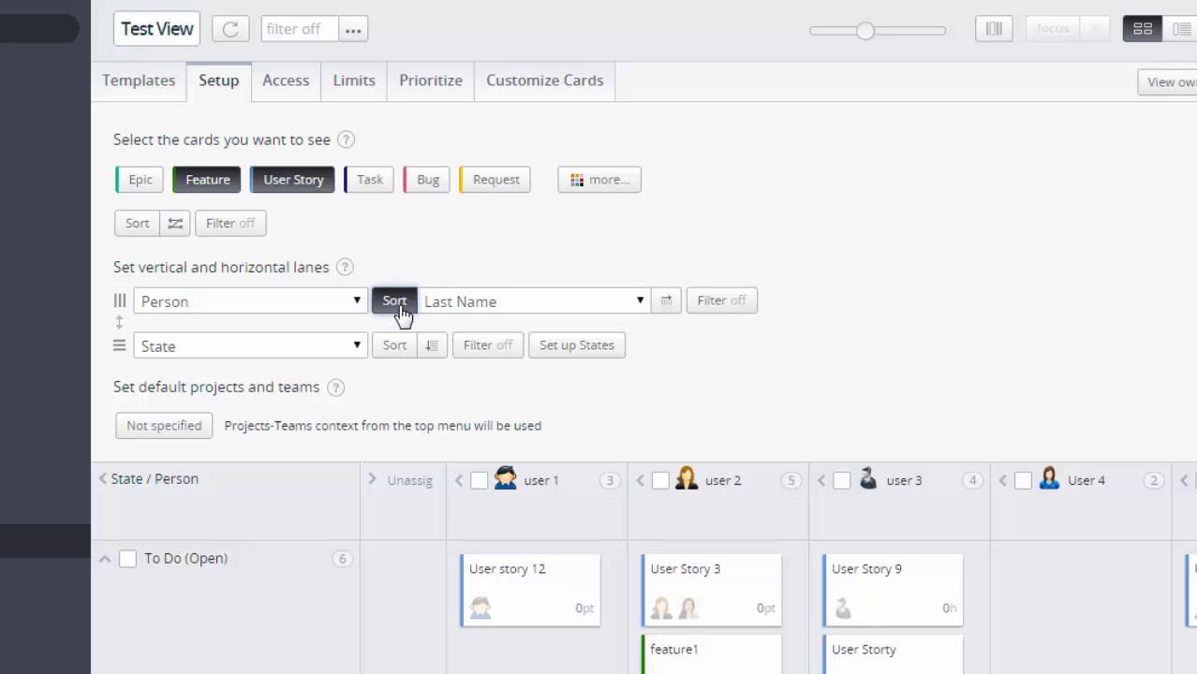
{"action": "left_click", "coordinate": [637, 302]}
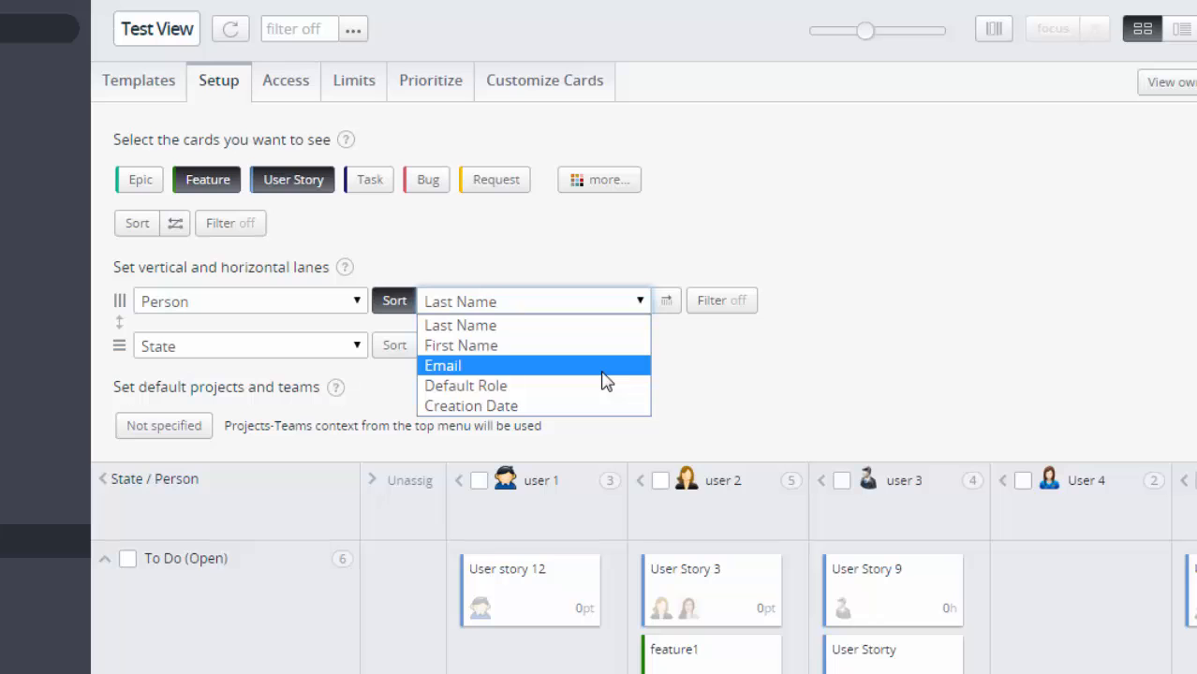
{"action": "left_click", "coordinate": [601, 386]}
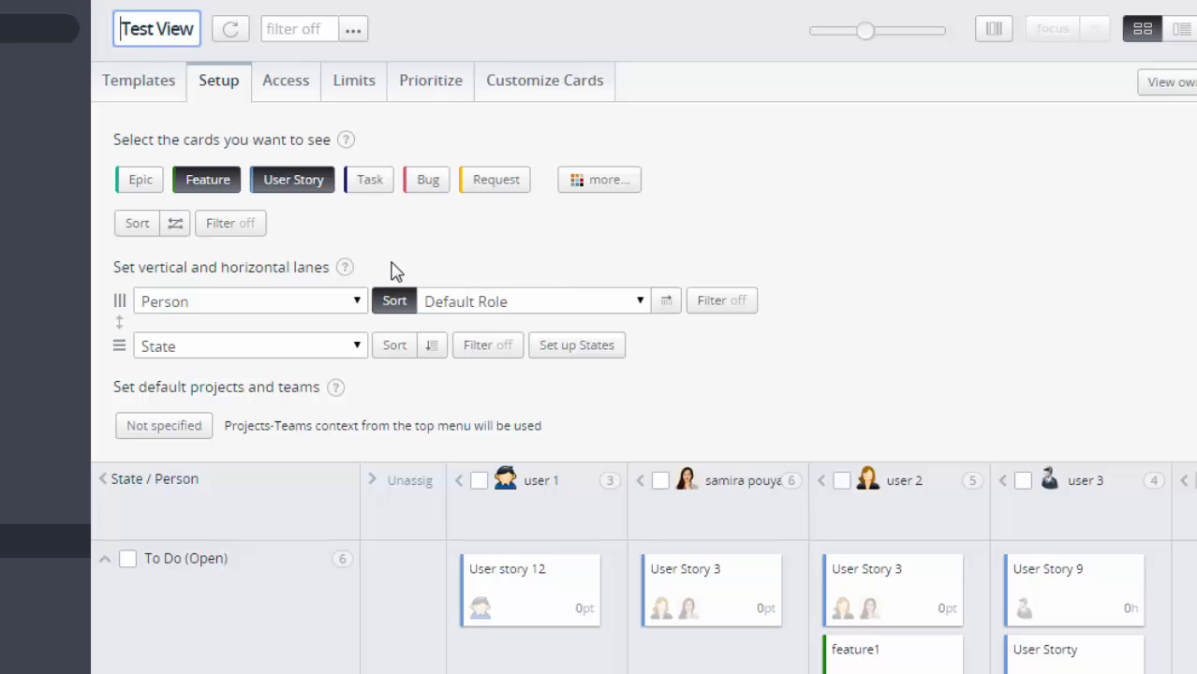
{"action": "left_click", "coordinate": [120, 323]}
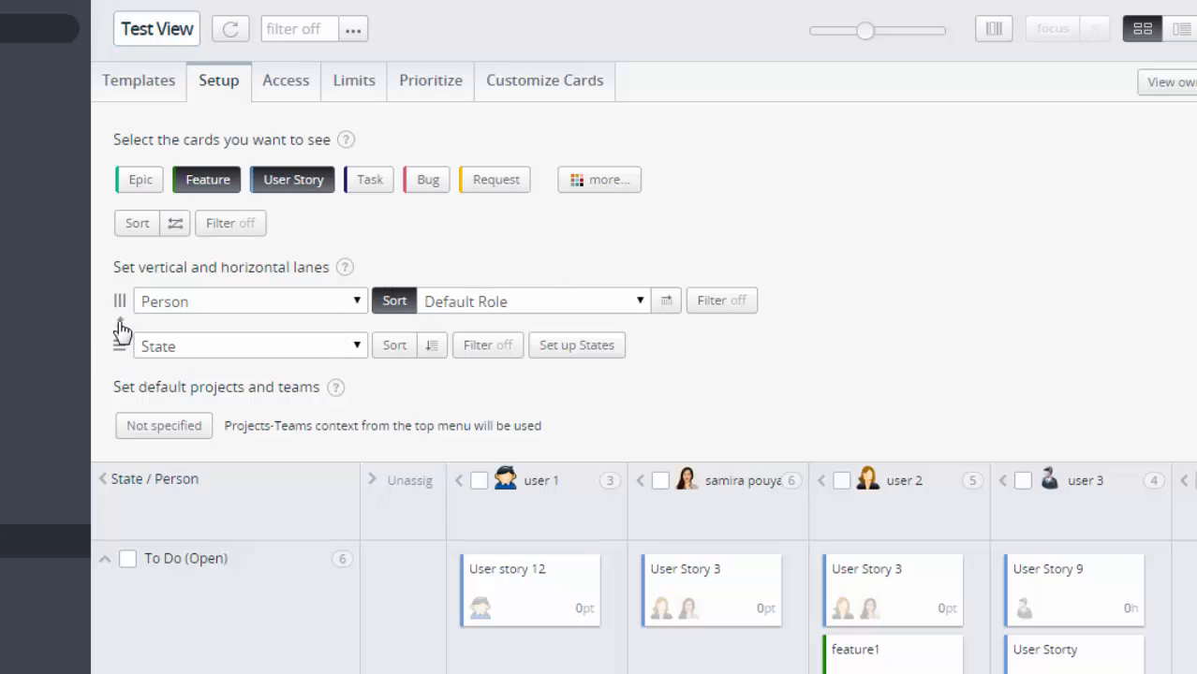
{"action": "left_click", "coordinate": [121, 326]}
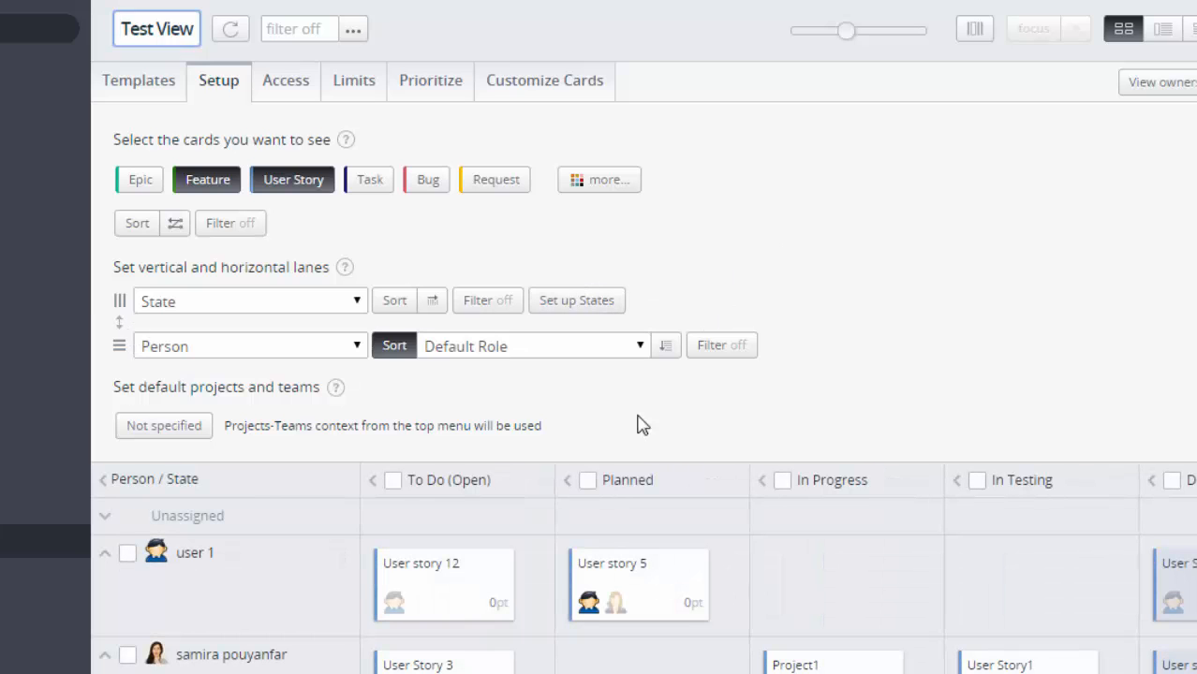
Step: Filter the person lanes with ?Role.Name is 'Developer' and apply it
{"action": "left_click", "coordinate": [702, 356]}
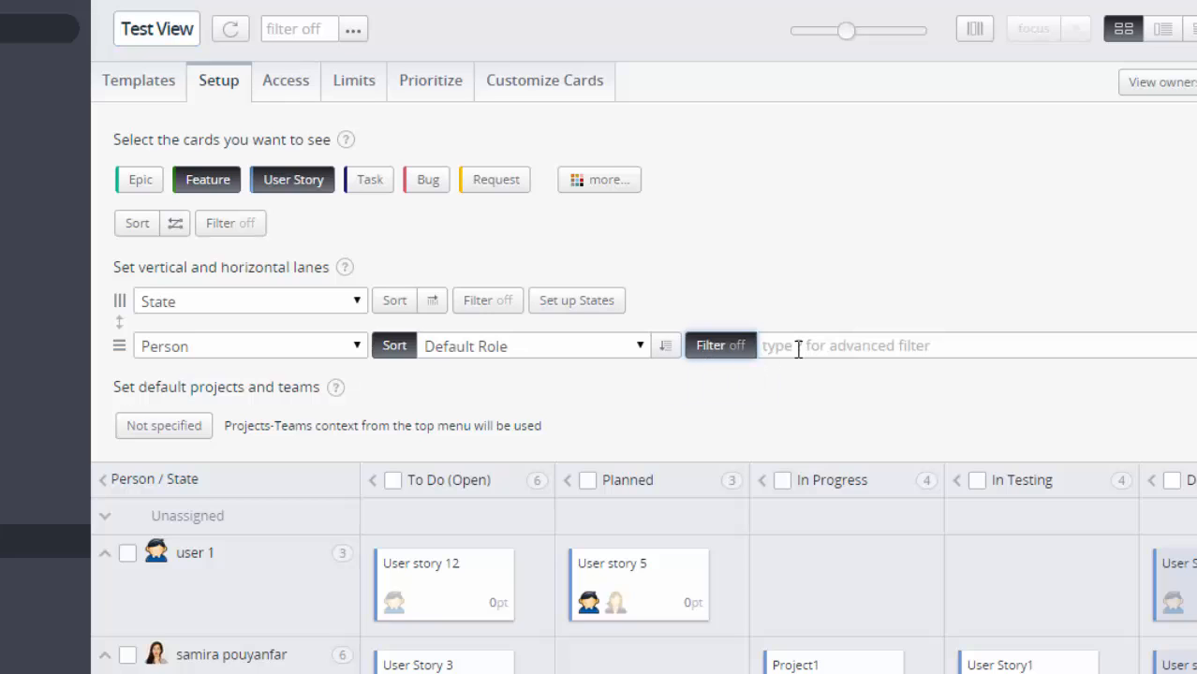
{"action": "left_click", "coordinate": [798, 348]}
{"action": "type", "text": "?"}
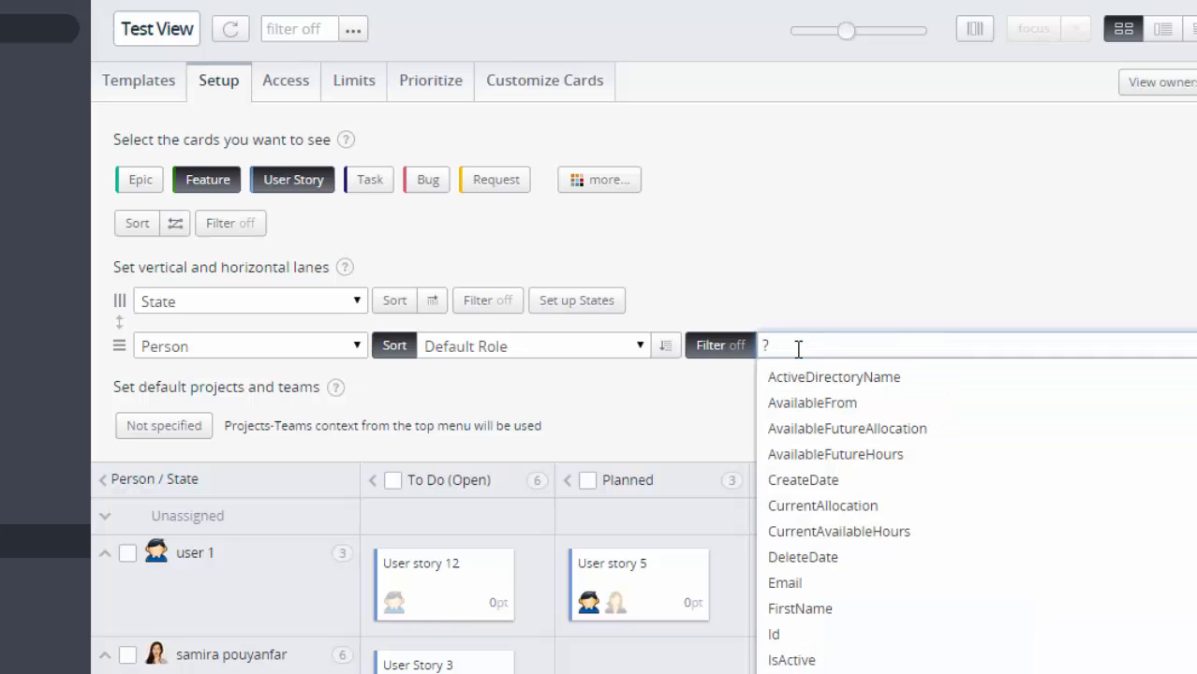
{"action": "type", "text": "R"}
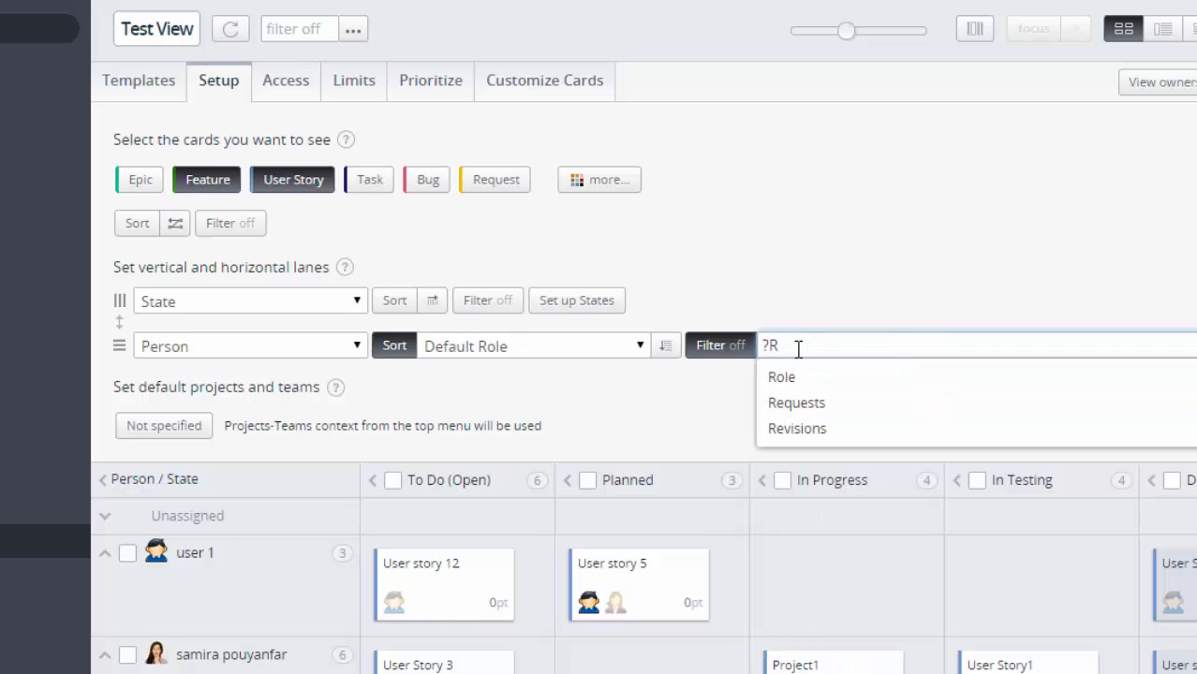
{"action": "key", "text": "Down"}
{"action": "key", "text": "Return"}
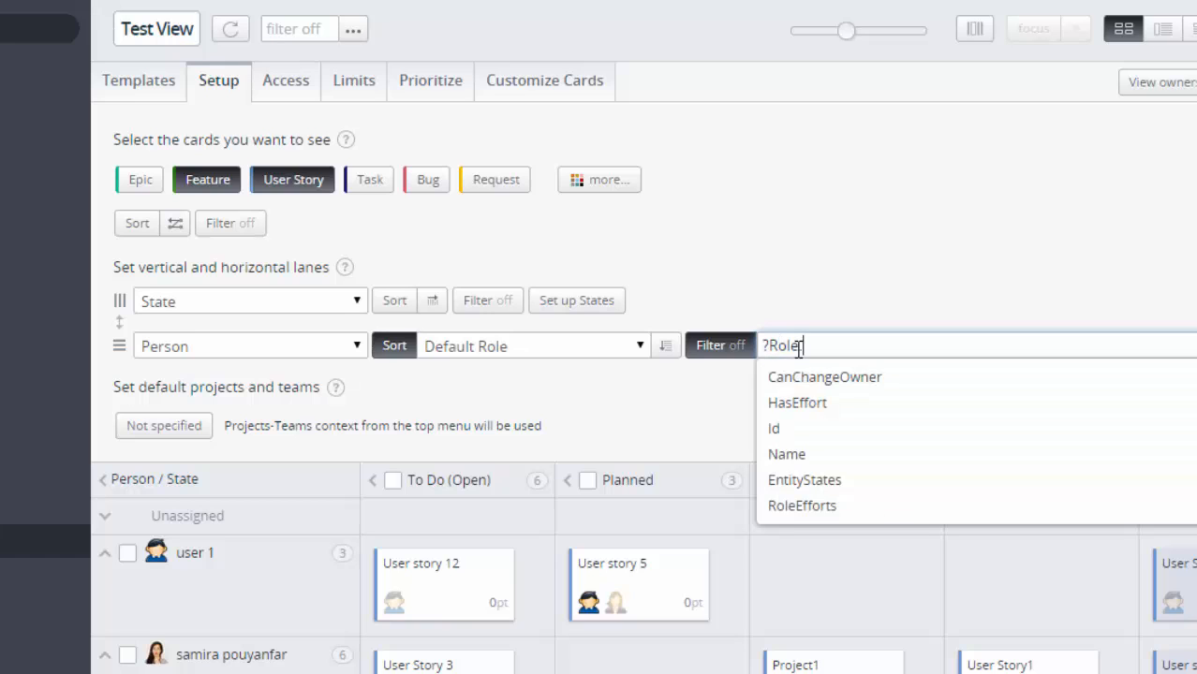
{"action": "key", "text": "Down"}
{"action": "key", "text": "Down"}
{"action": "key", "text": "Down"}
{"action": "key", "text": "Down"}
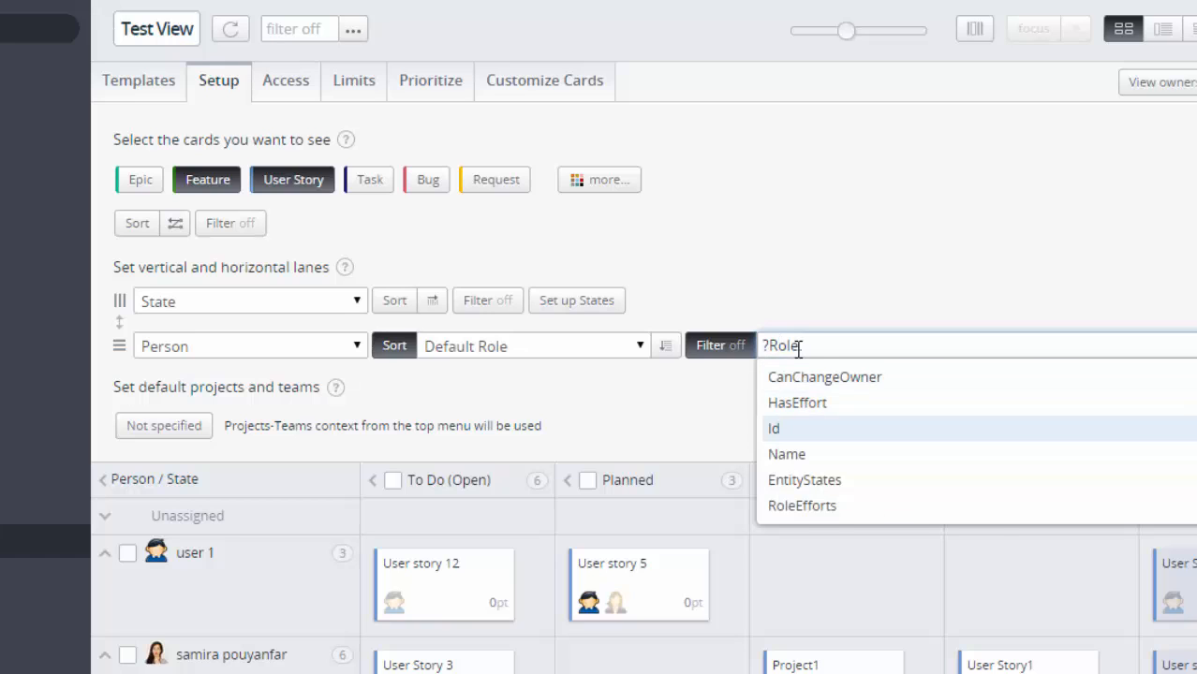
{"action": "key", "text": "Return"}
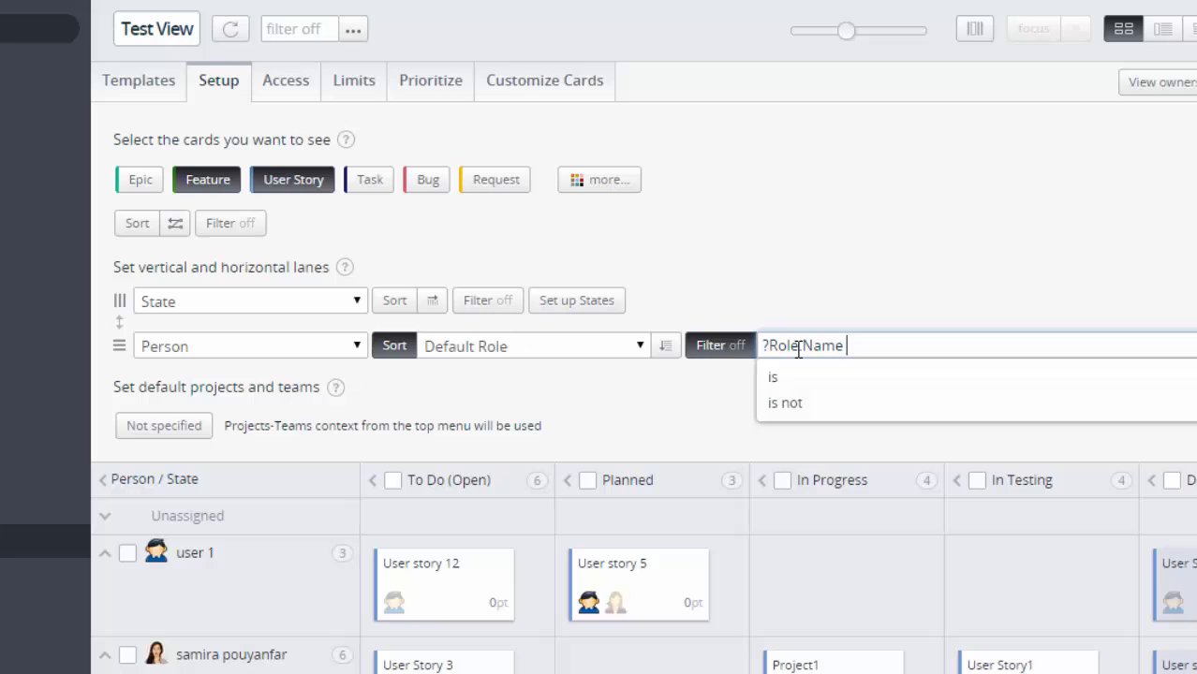
{"action": "type", "text": "is"}
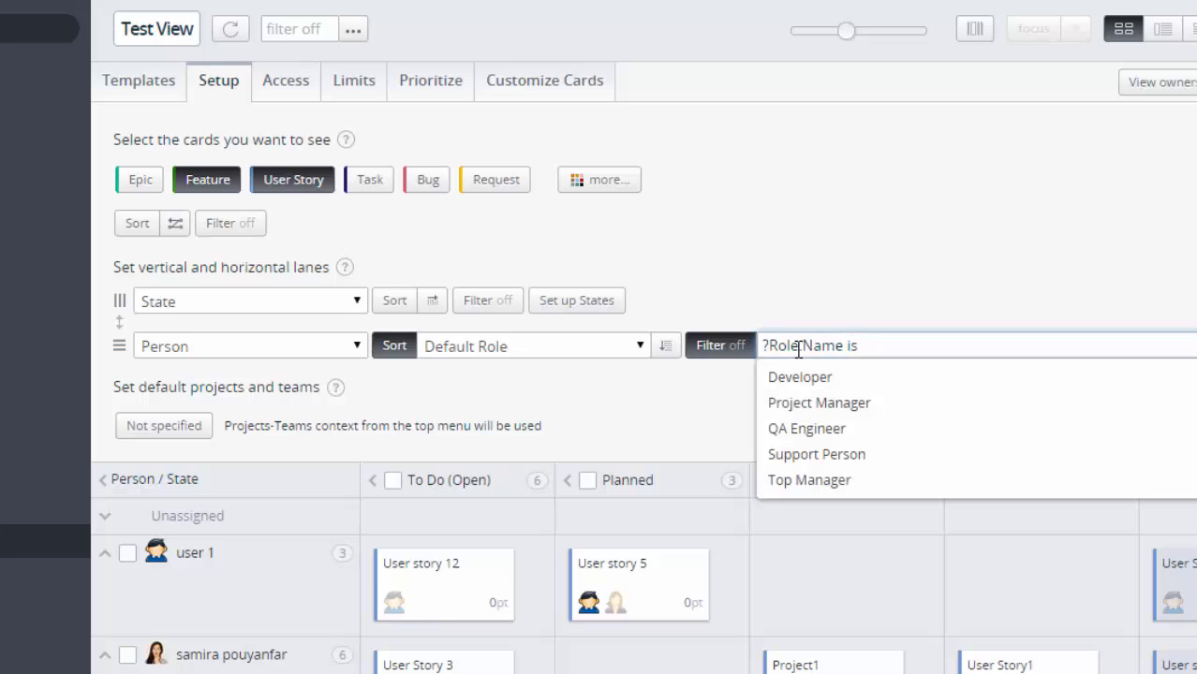
{"action": "key", "text": "Down"}
{"action": "key", "text": "Return"}
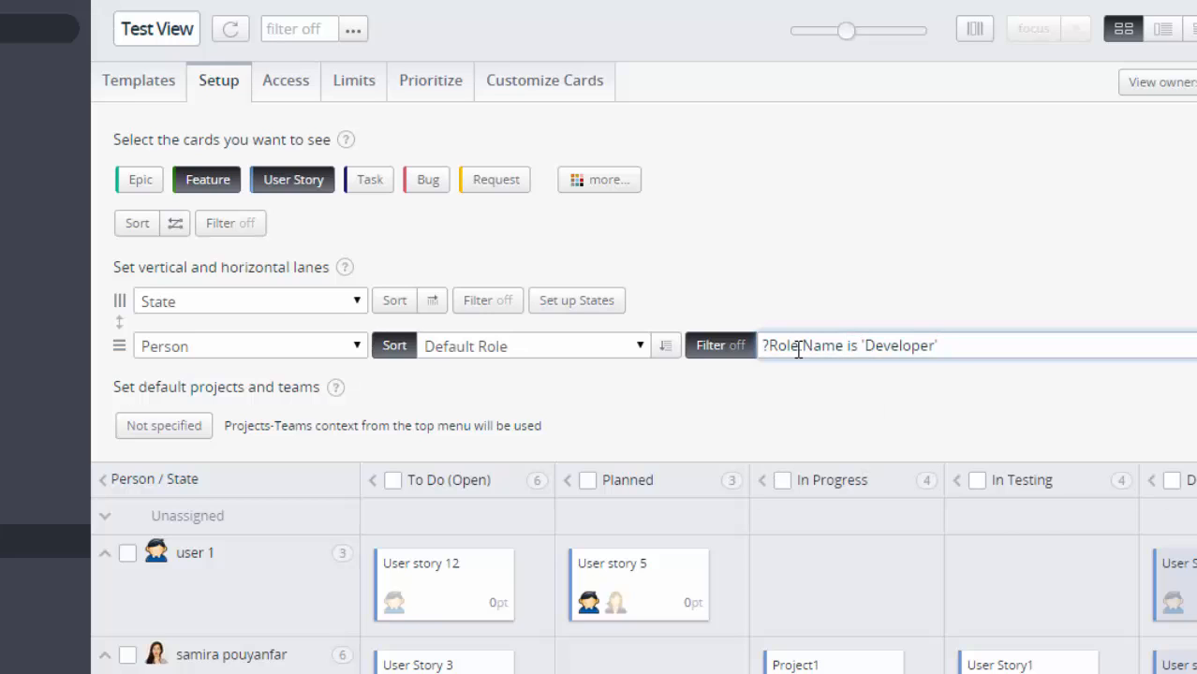
{"action": "key", "text": "Return"}
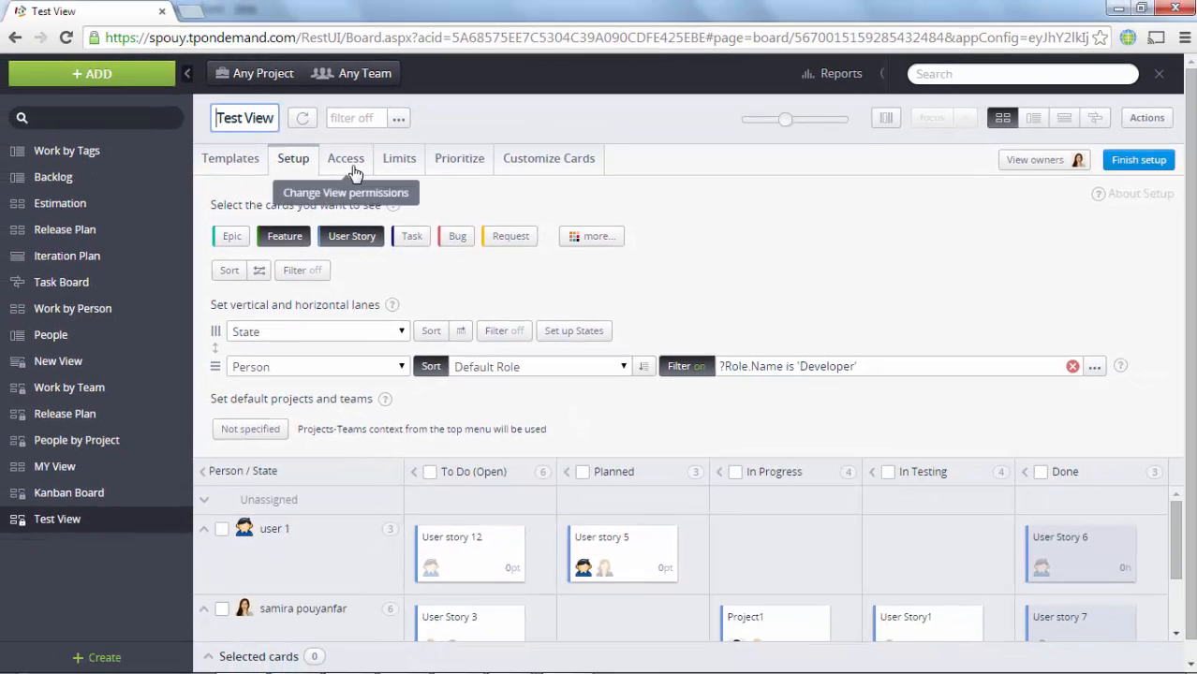
Step: Add User 4 as an additional owner of Test View
{"action": "left_click", "coordinate": [346, 161]}
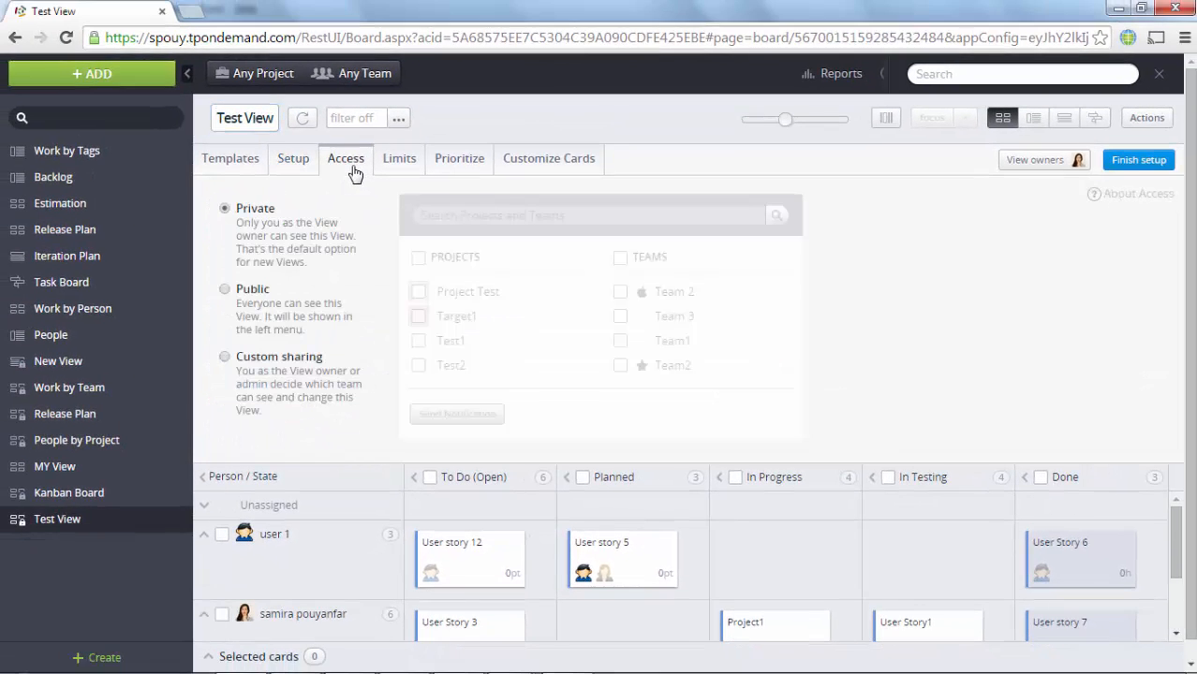
{"action": "left_click", "coordinate": [1070, 164]}
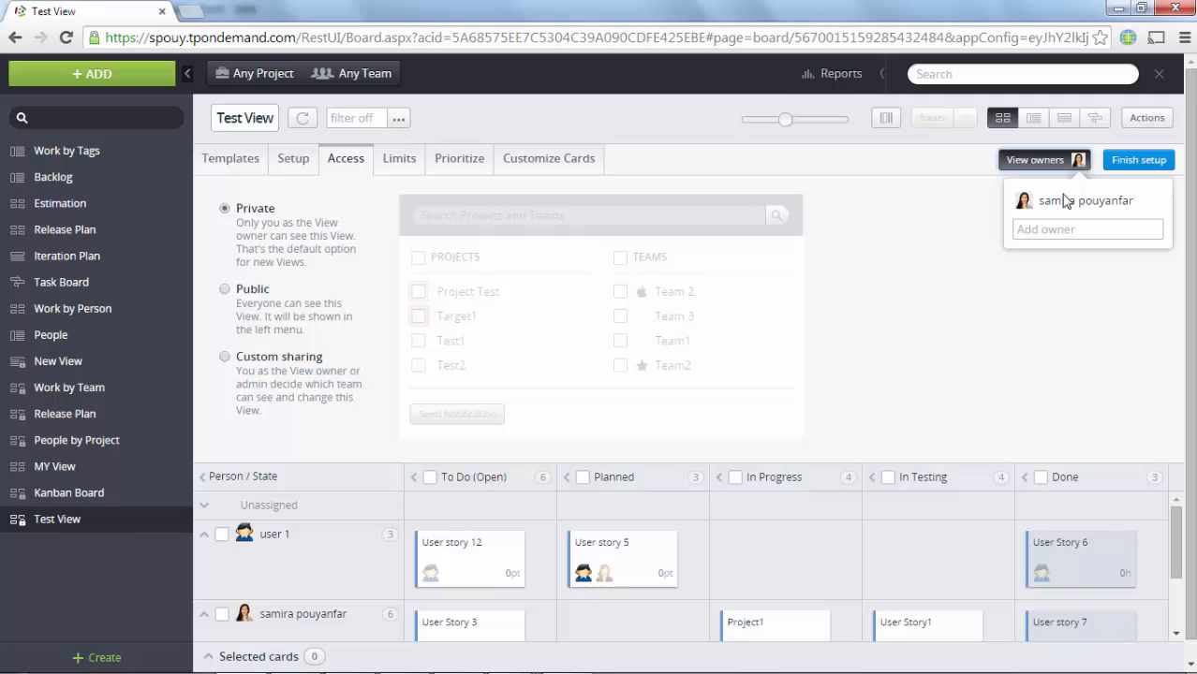
{"action": "left_click", "coordinate": [1057, 228]}
{"action": "type", "text": "user 4"}
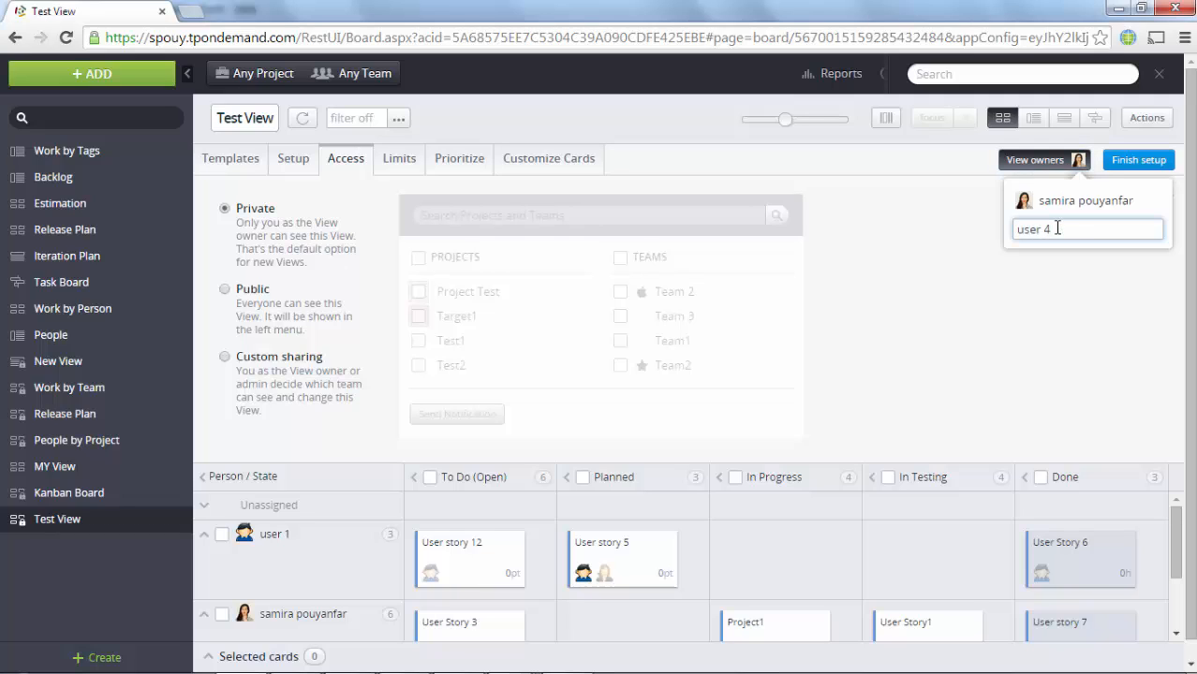
{"action": "left_click", "coordinate": [1059, 259]}
{"action": "left_click", "coordinate": [970, 273]}
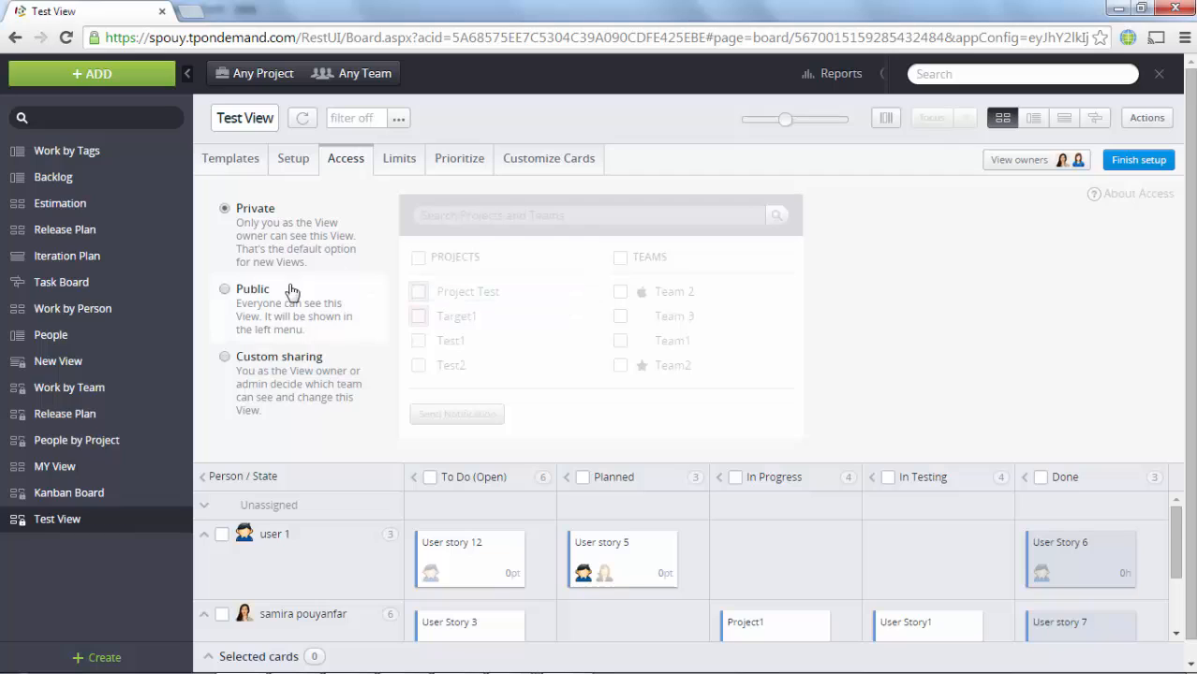
Step: Keep the view private and finish its setup
{"action": "left_click", "coordinate": [226, 290]}
{"action": "left_click", "coordinate": [225, 208]}
{"action": "left_click", "coordinate": [1138, 162]}
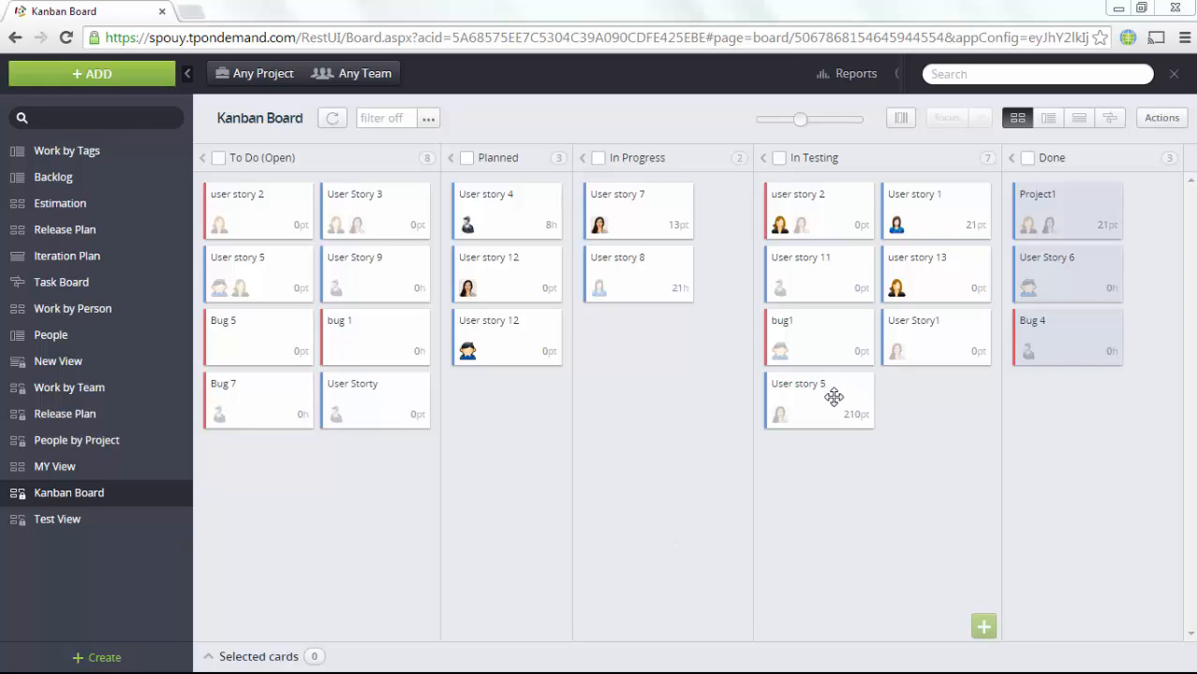
Step: Move User story 5 to Done, Bug 7 and User Storty to In Progress, and bug 1 to the top of To Do
{"action": "left_click_drag", "start_coordinate": [834, 398], "coordinate": [1067, 417]}
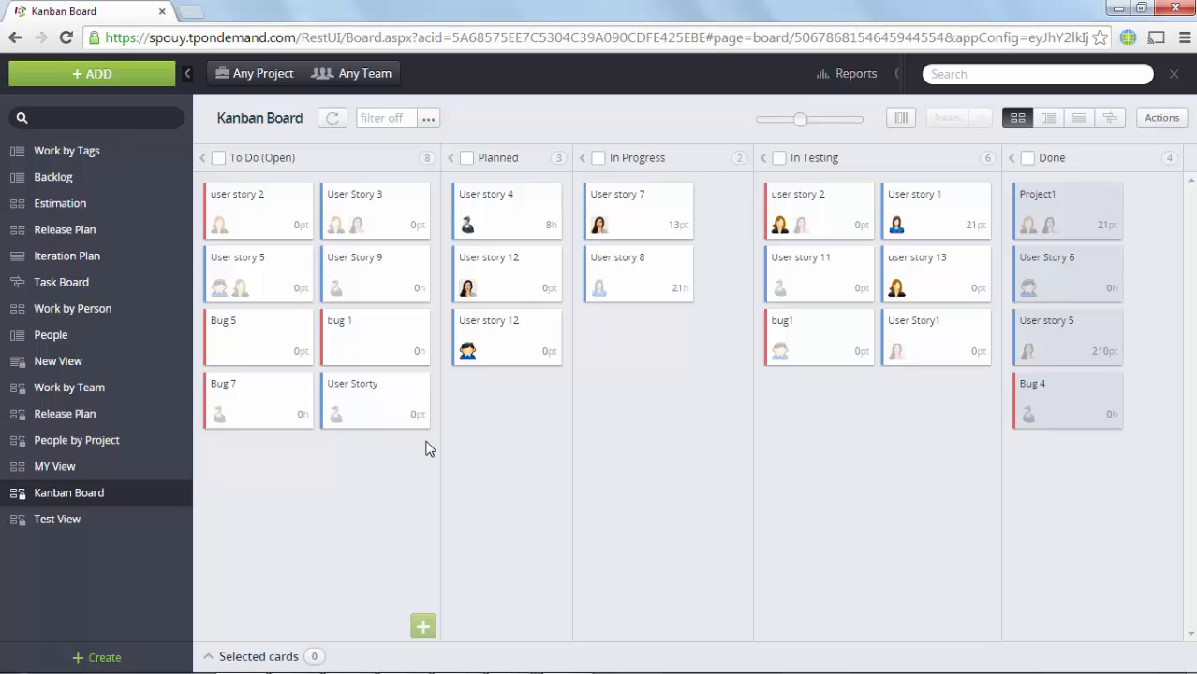
{"action": "left_click_drag", "start_coordinate": [425, 449], "coordinate": [238, 382]}
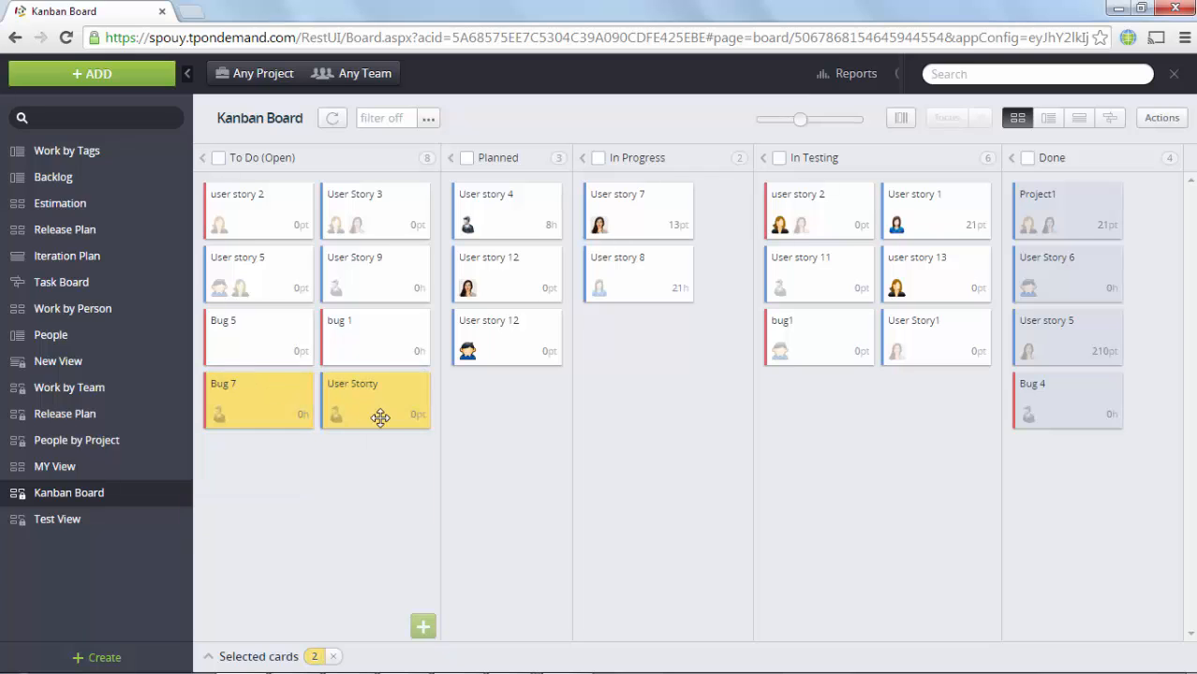
{"action": "left_click_drag", "start_coordinate": [380, 418], "coordinate": [641, 397]}
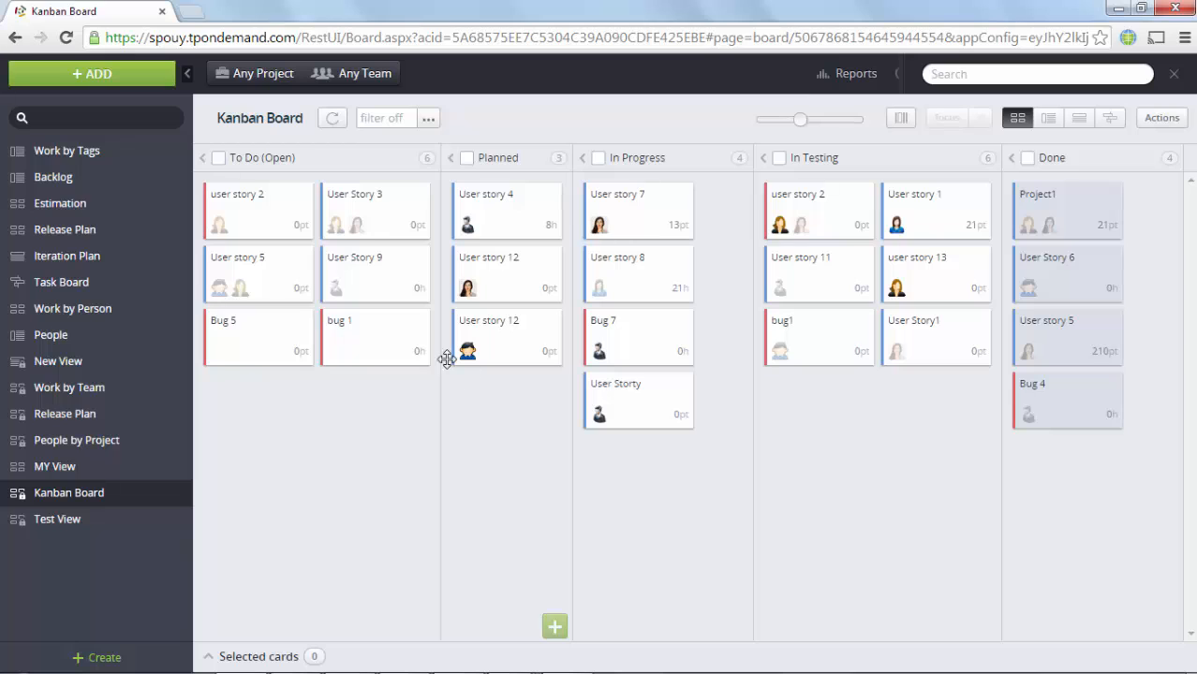
{"action": "left_click_drag", "start_coordinate": [409, 340], "coordinate": [306, 228]}
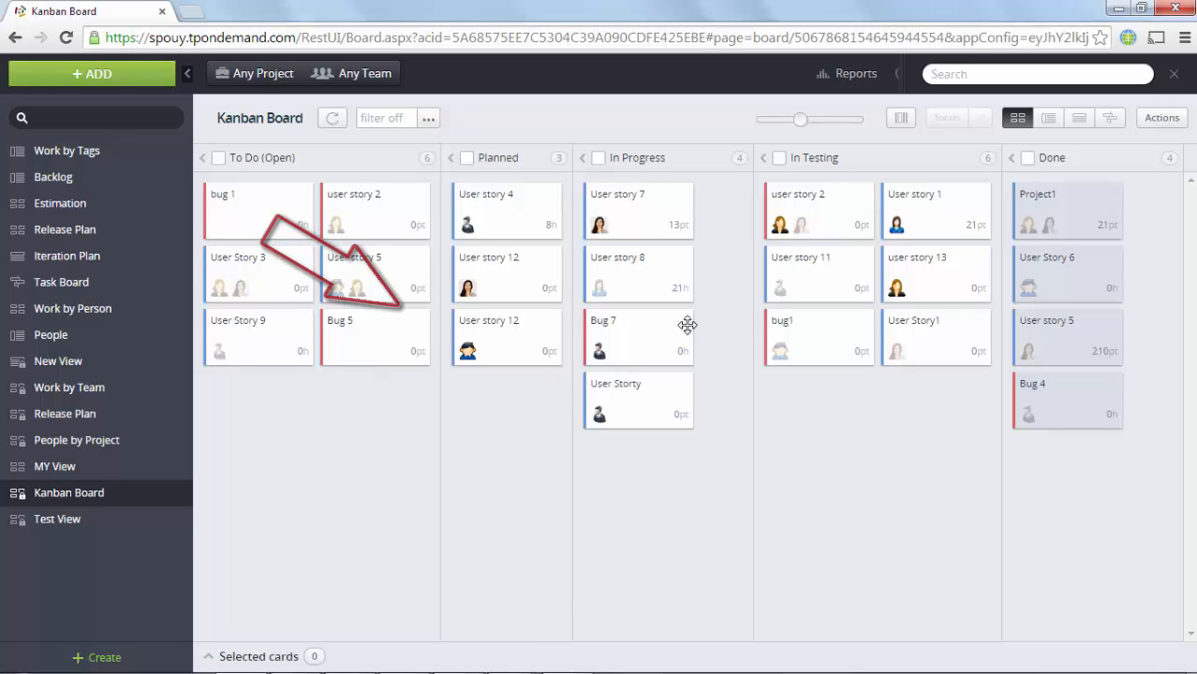
Step: Widen the In Testing column until its cards sit three per row
{"action": "mouse_move", "coordinate": [746, 228]}
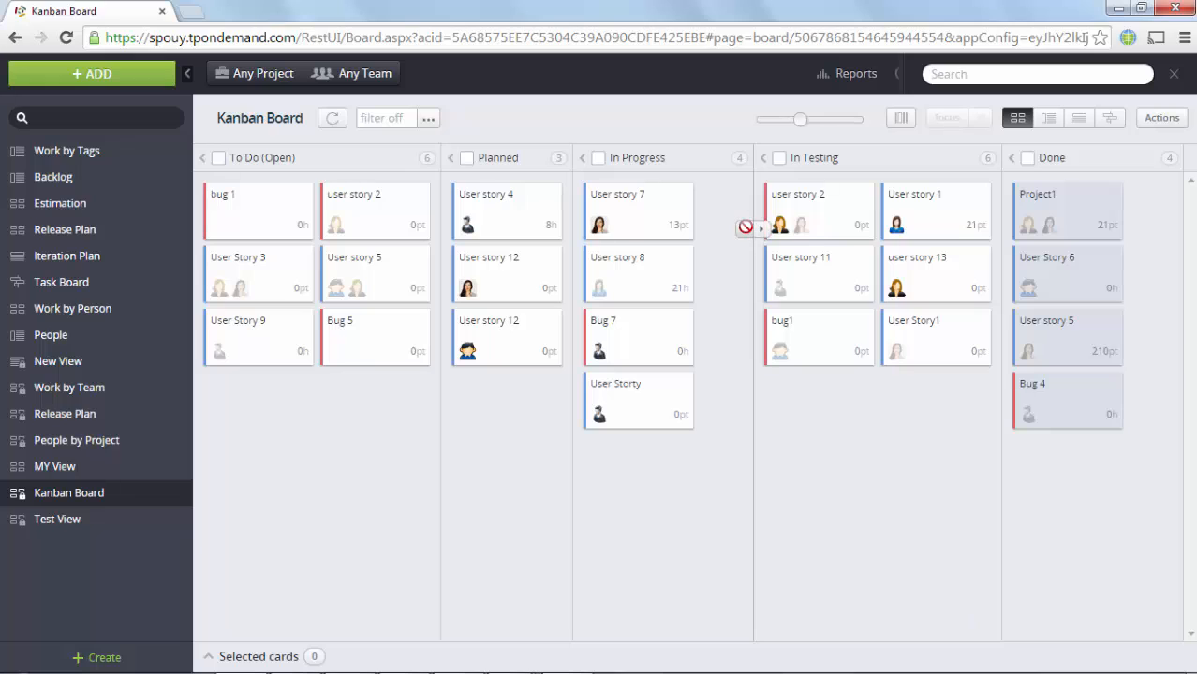
{"action": "left_click", "coordinate": [998, 254]}
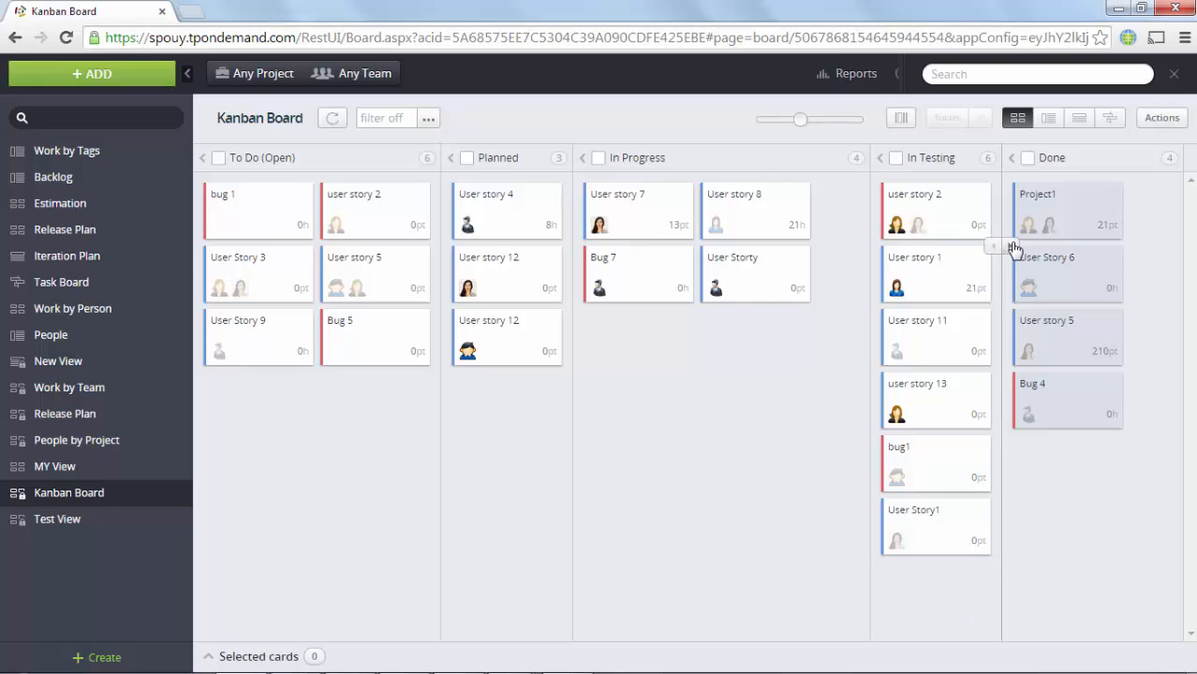
{"action": "left_click", "coordinate": [1011, 249]}
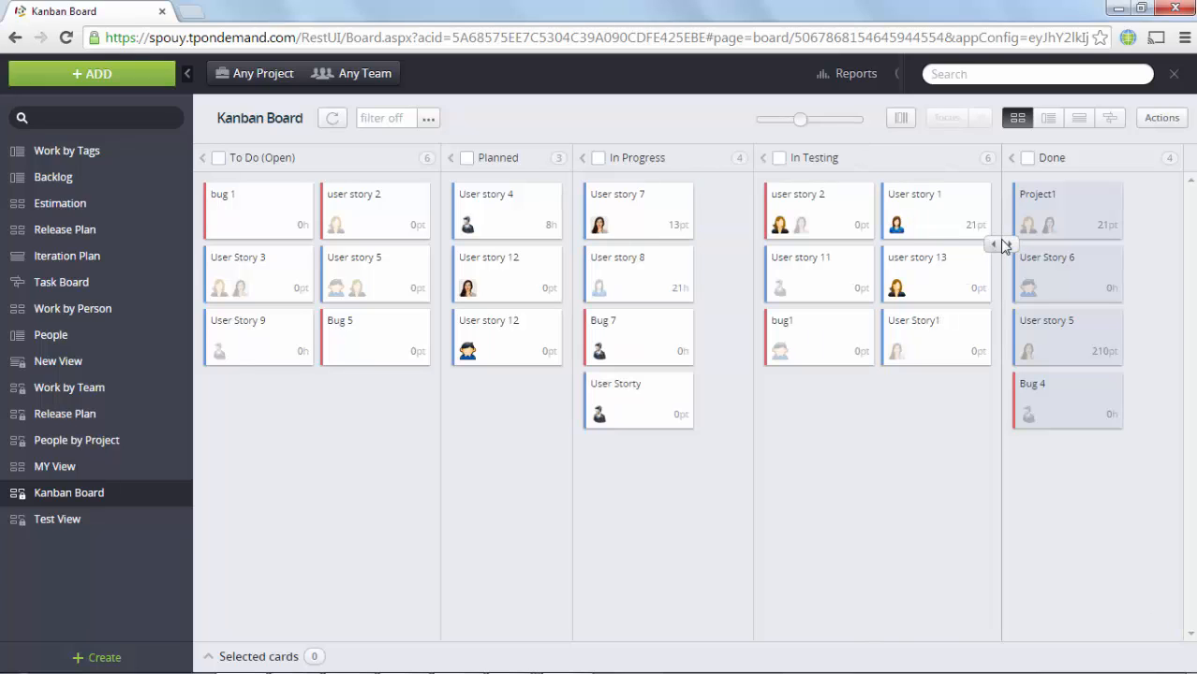
{"action": "left_click", "coordinate": [1007, 246]}
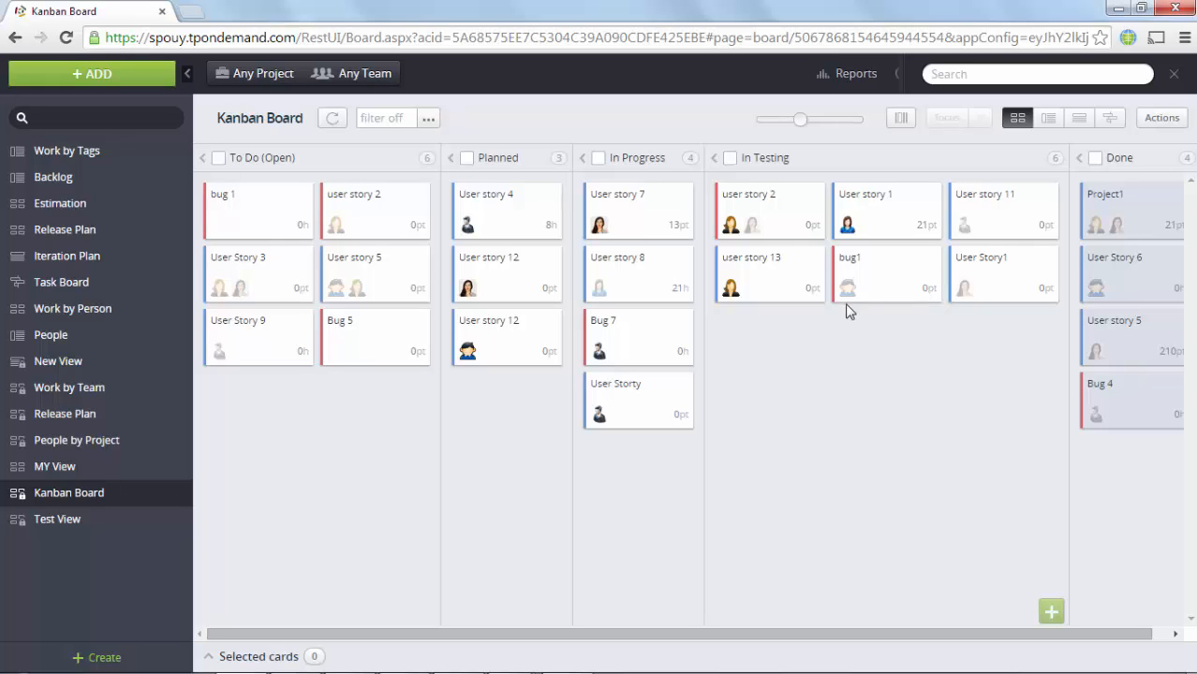
{"action": "left_click", "coordinate": [598, 158]}
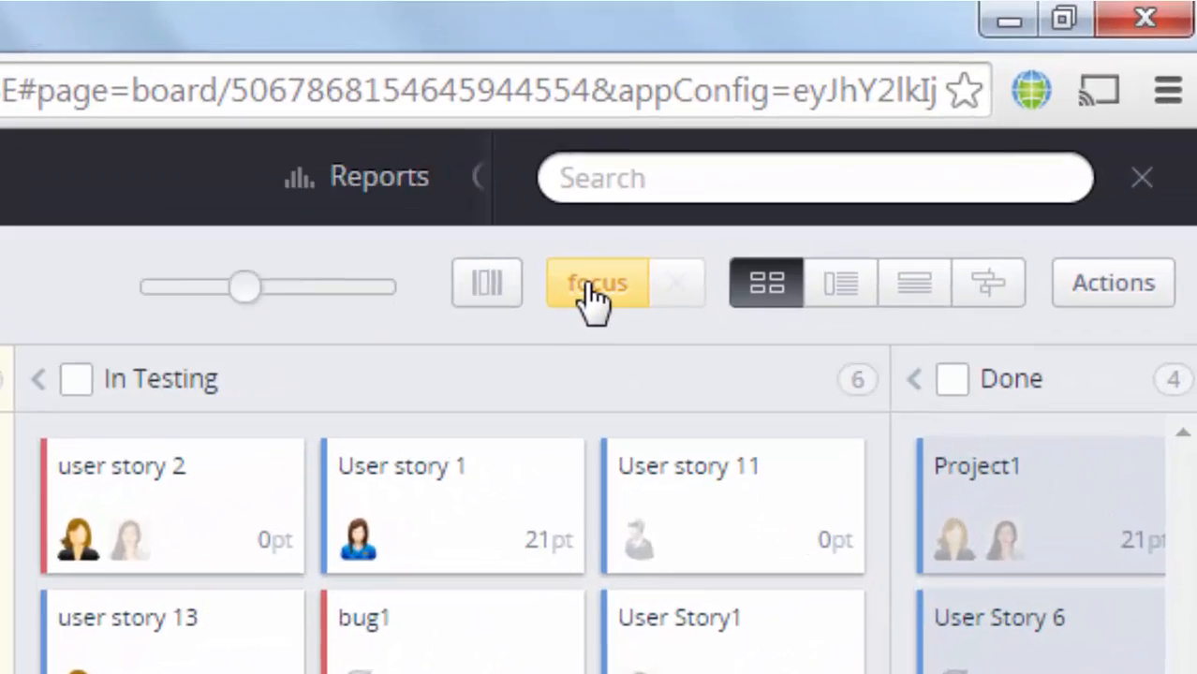
{"action": "left_click", "coordinate": [721, 225]}
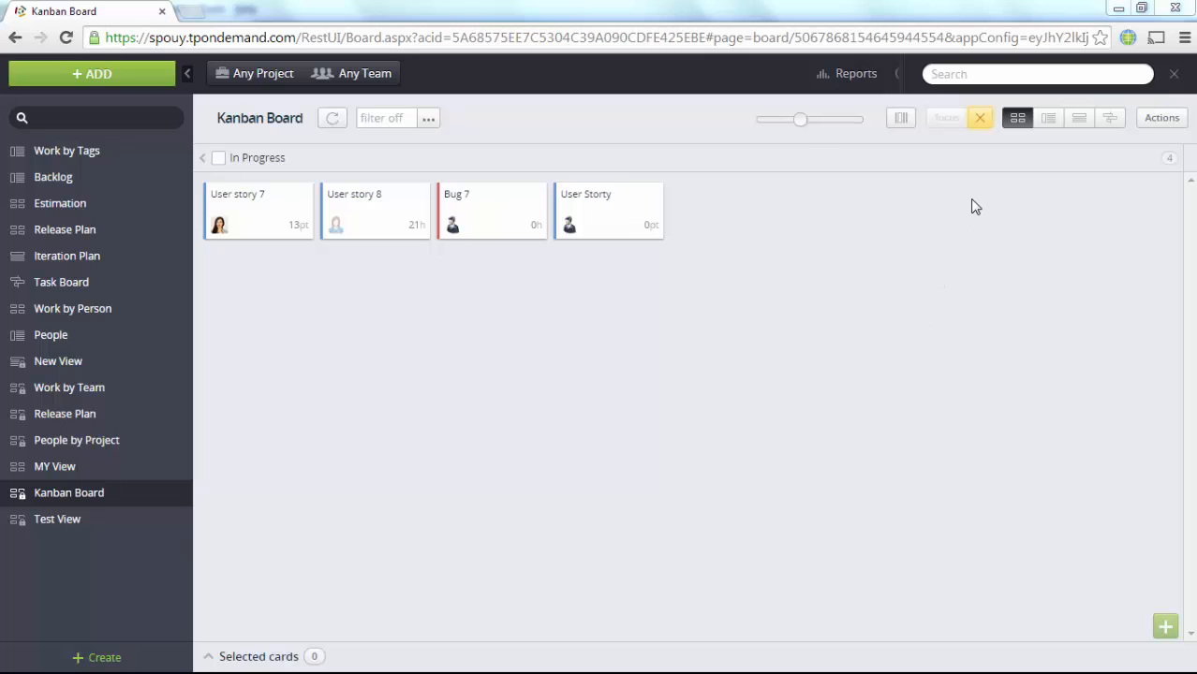
{"action": "left_click", "coordinate": [984, 124]}
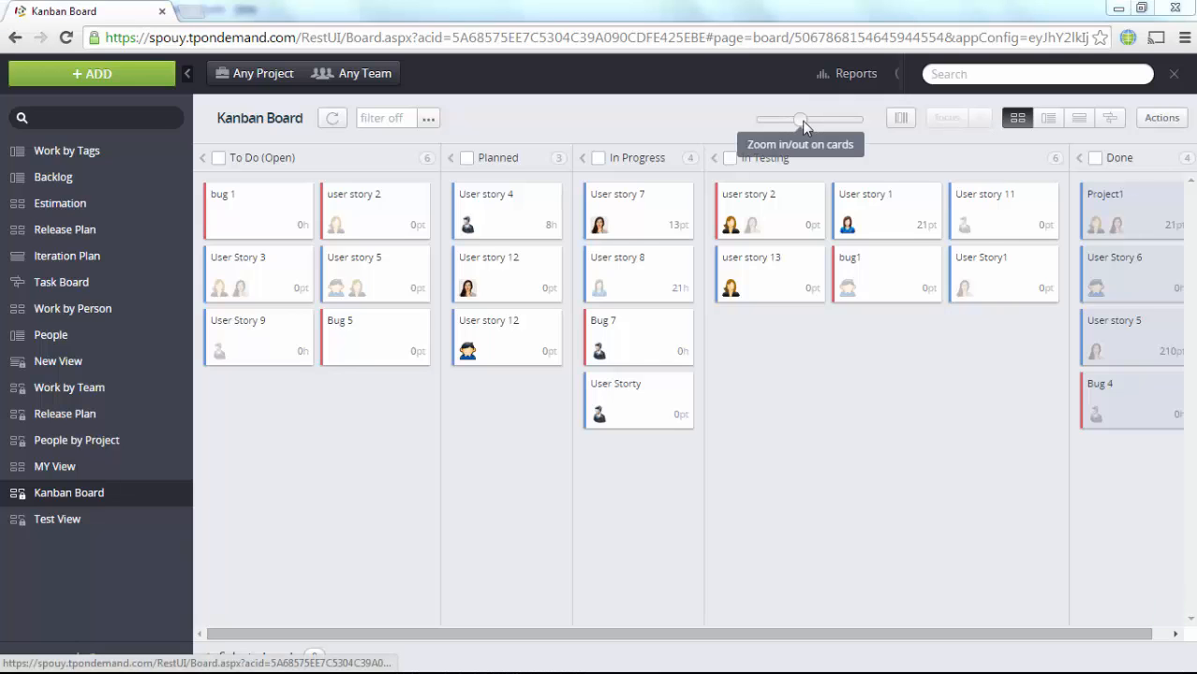
{"action": "left_click_drag", "start_coordinate": [803, 122], "coordinate": [822, 121]}
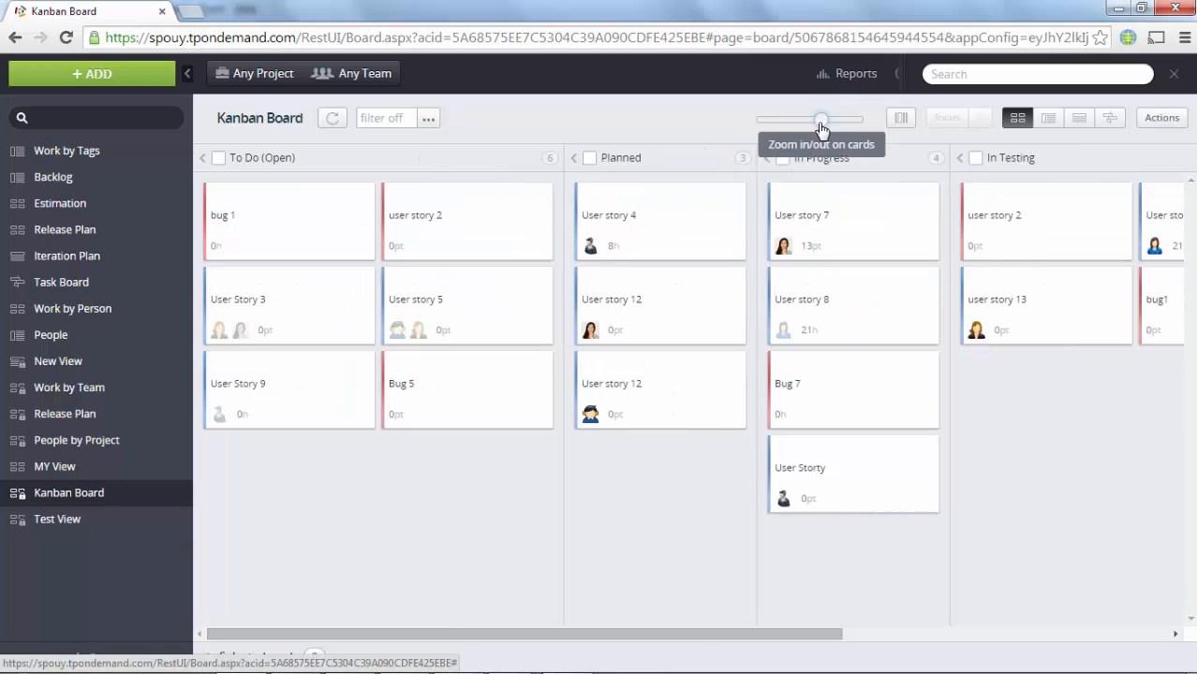
{"action": "left_click", "coordinate": [840, 120]}
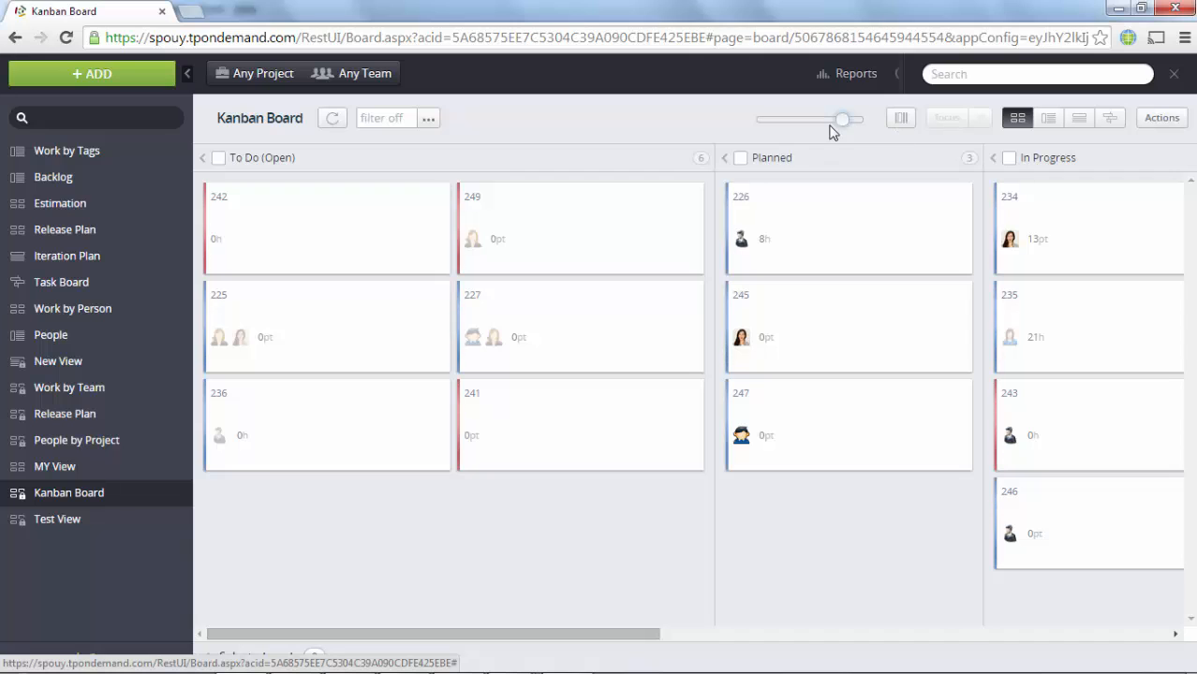
{"action": "left_click_drag", "start_coordinate": [809, 122], "coordinate": [759, 123]}
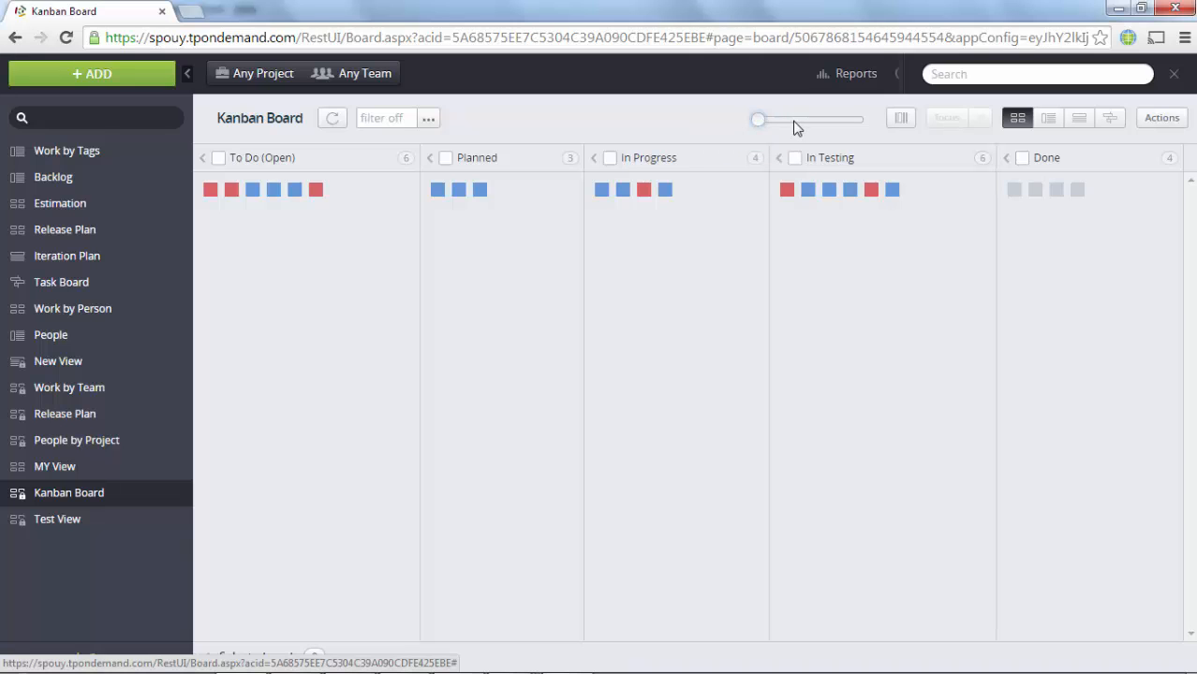
{"action": "left_click", "coordinate": [796, 129]}
{"action": "left_click_drag", "start_coordinate": [796, 129], "coordinate": [851, 124]}
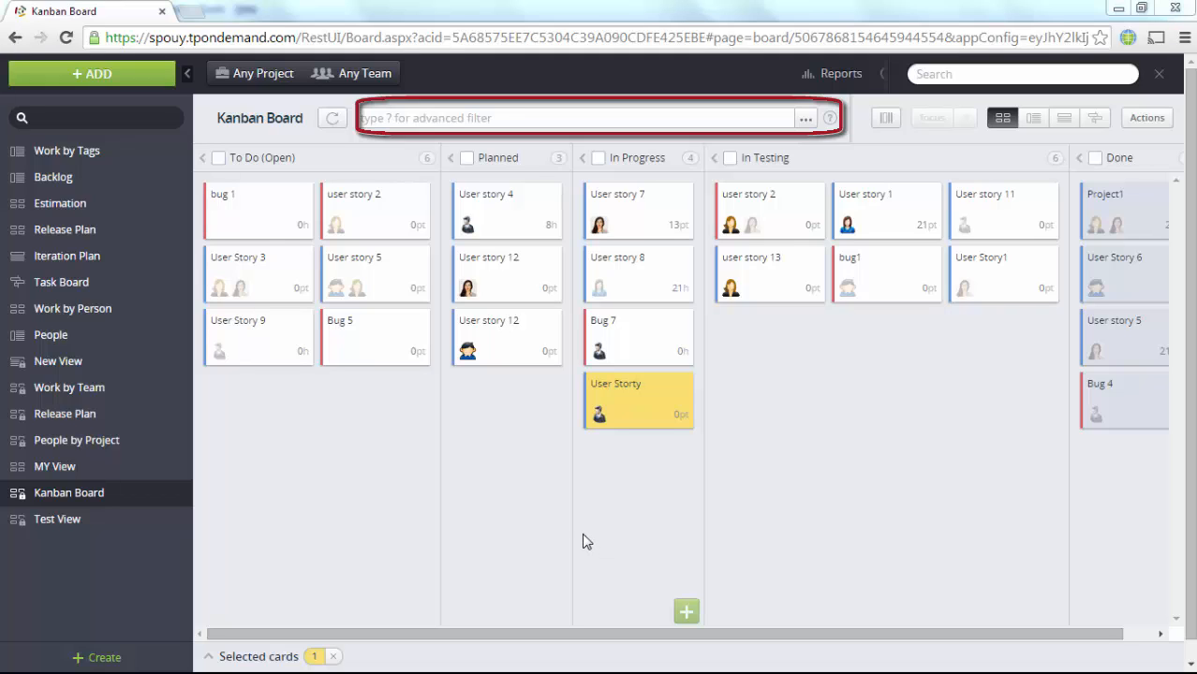
Step: Filter the Kanban board by the keyword 'bug'
{"action": "left_click", "coordinate": [435, 115]}
{"action": "type", "text": "bug"}
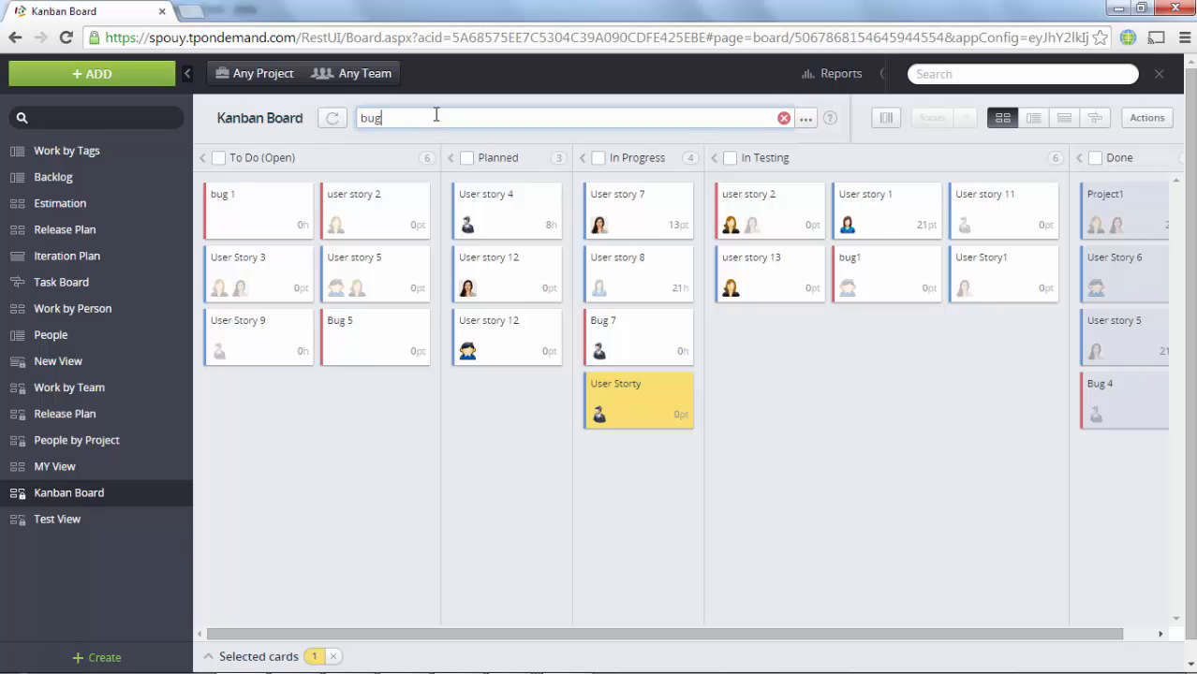
{"action": "key", "text": "Return"}
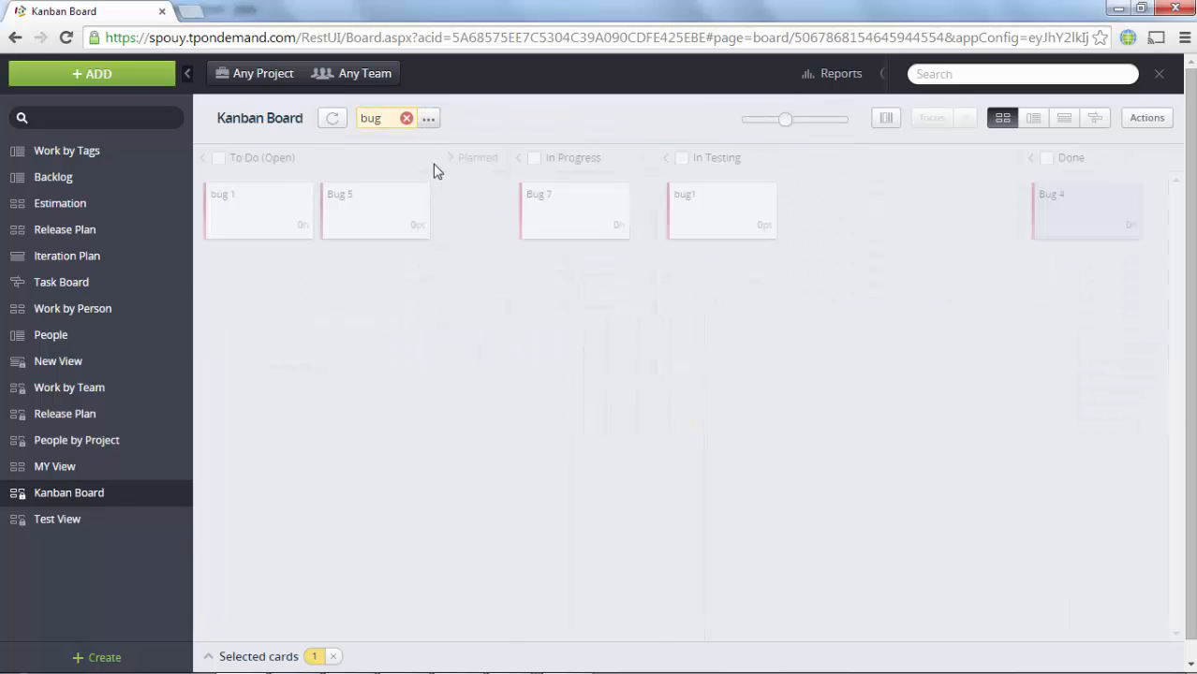
Step: Replace the bug filter with '?Description is not none'
{"action": "left_click", "coordinate": [406, 120]}
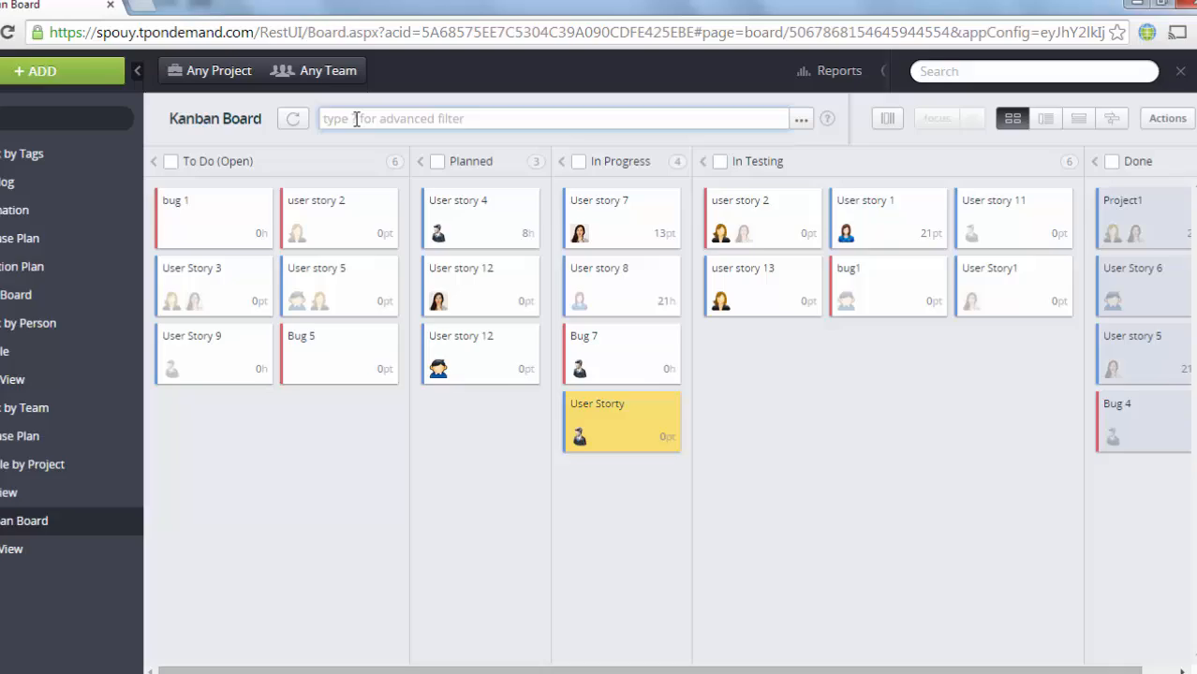
{"action": "type", "text": "?"}
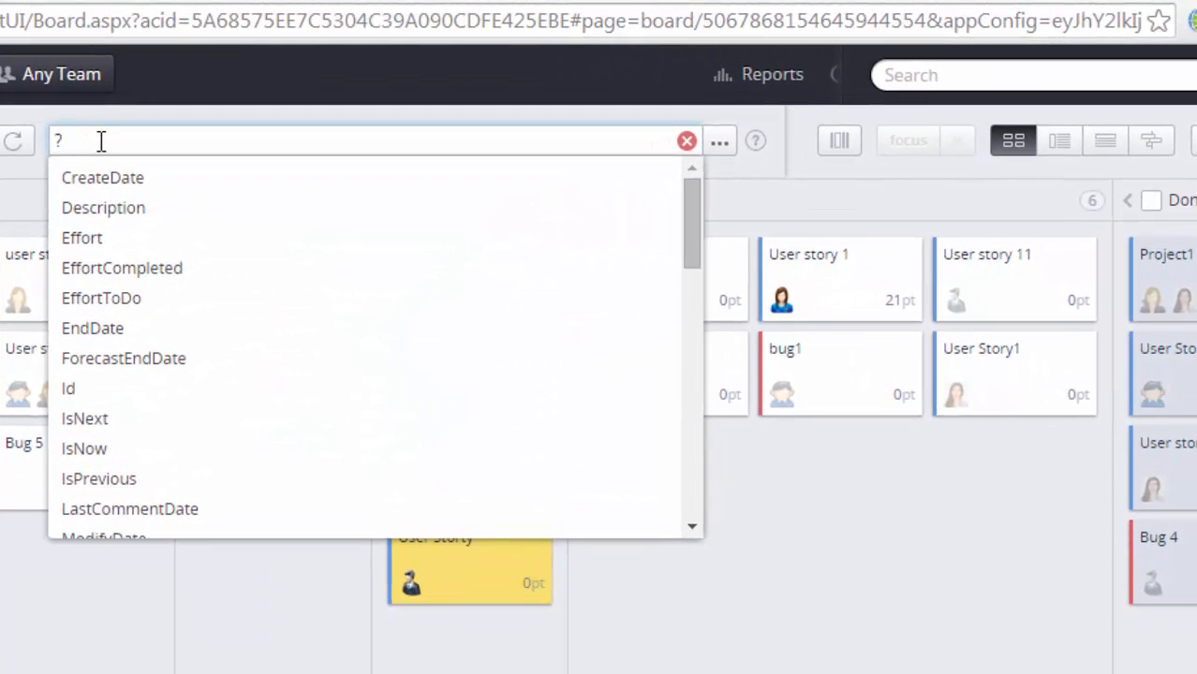
{"action": "type", "text": "De"}
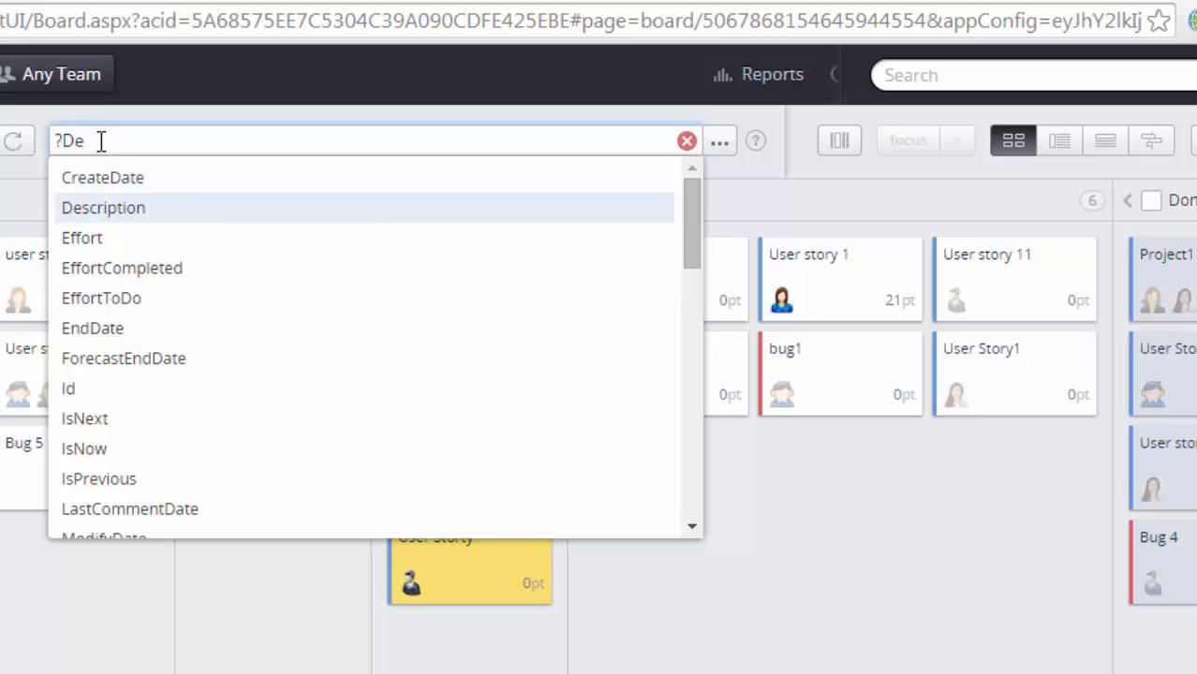
{"action": "key", "text": "Tab"}
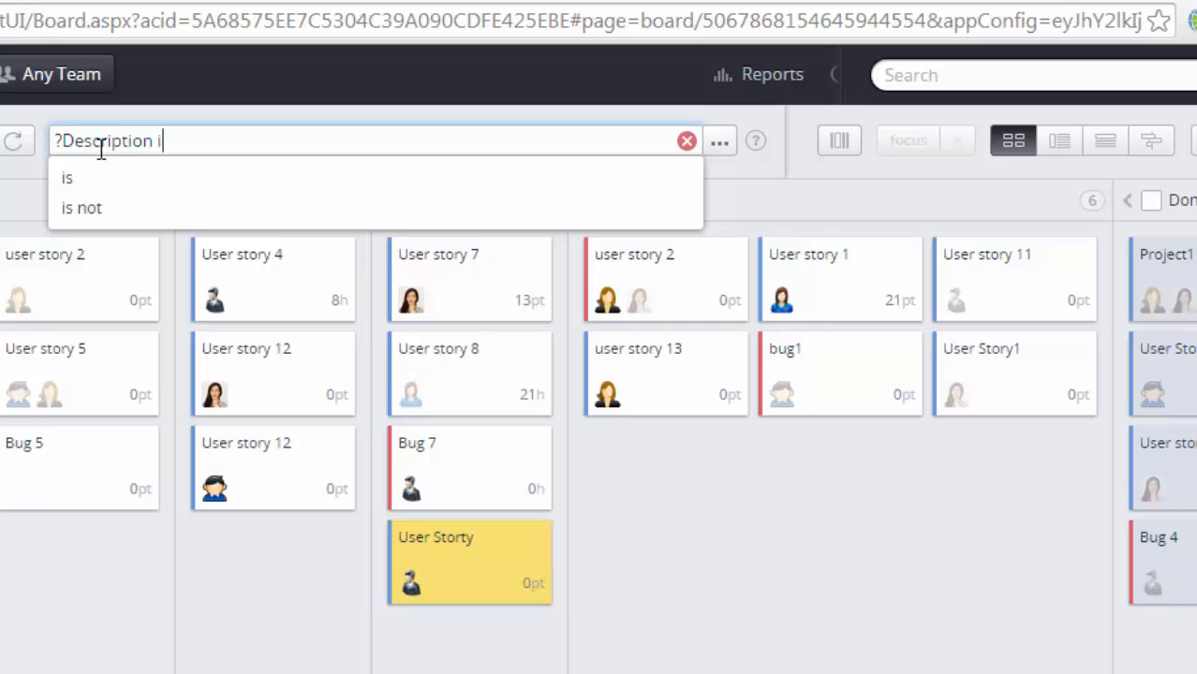
{"action": "left_click", "coordinate": [84, 209]}
{"action": "type", "text": "none"}
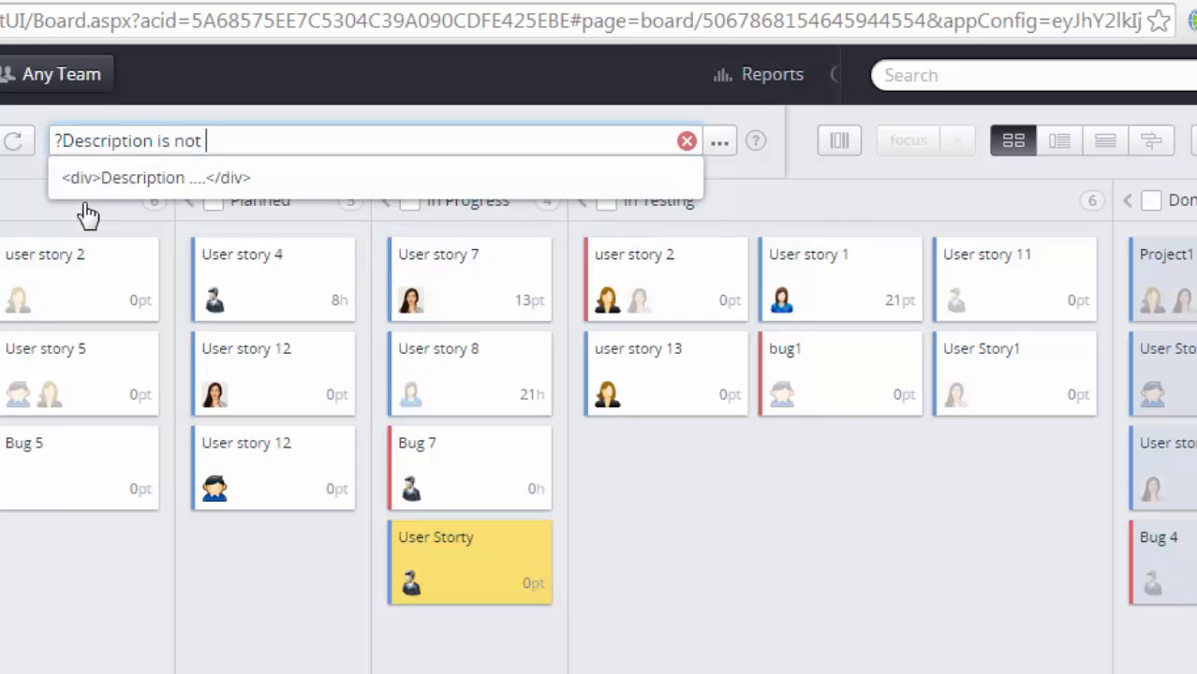
{"action": "key", "text": "Return"}
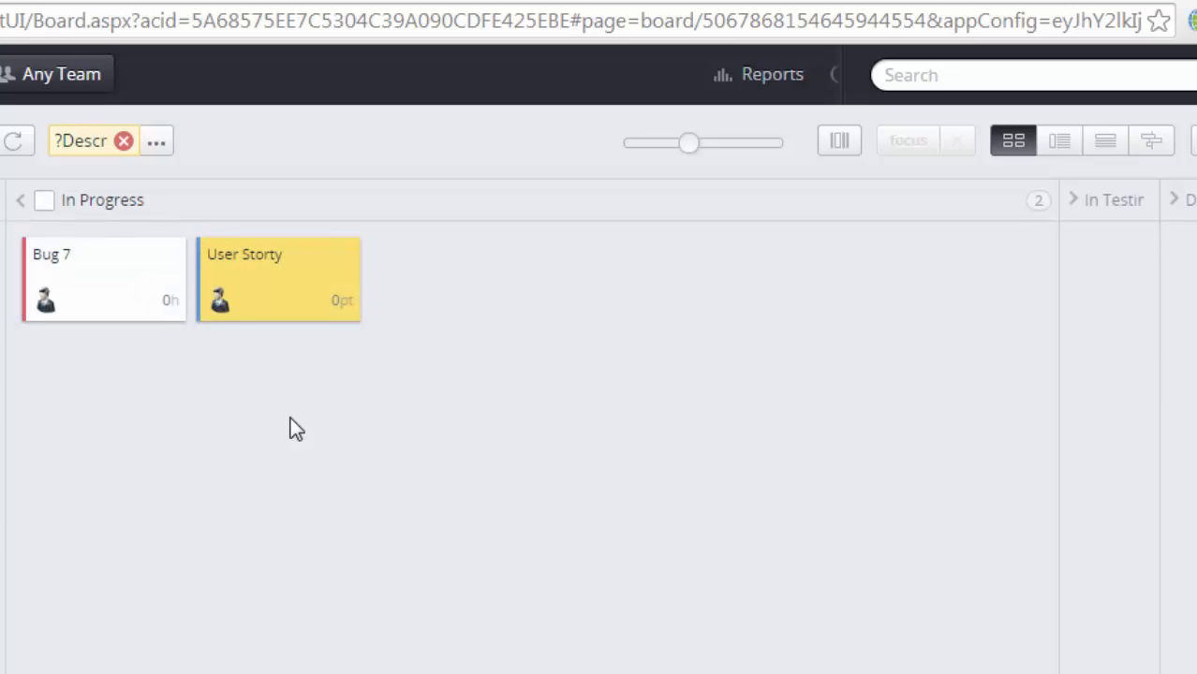
Step: Switch the unfiltered board to one-by-one view and review User story 11 (#244) details
{"action": "left_click", "coordinate": [156, 143]}
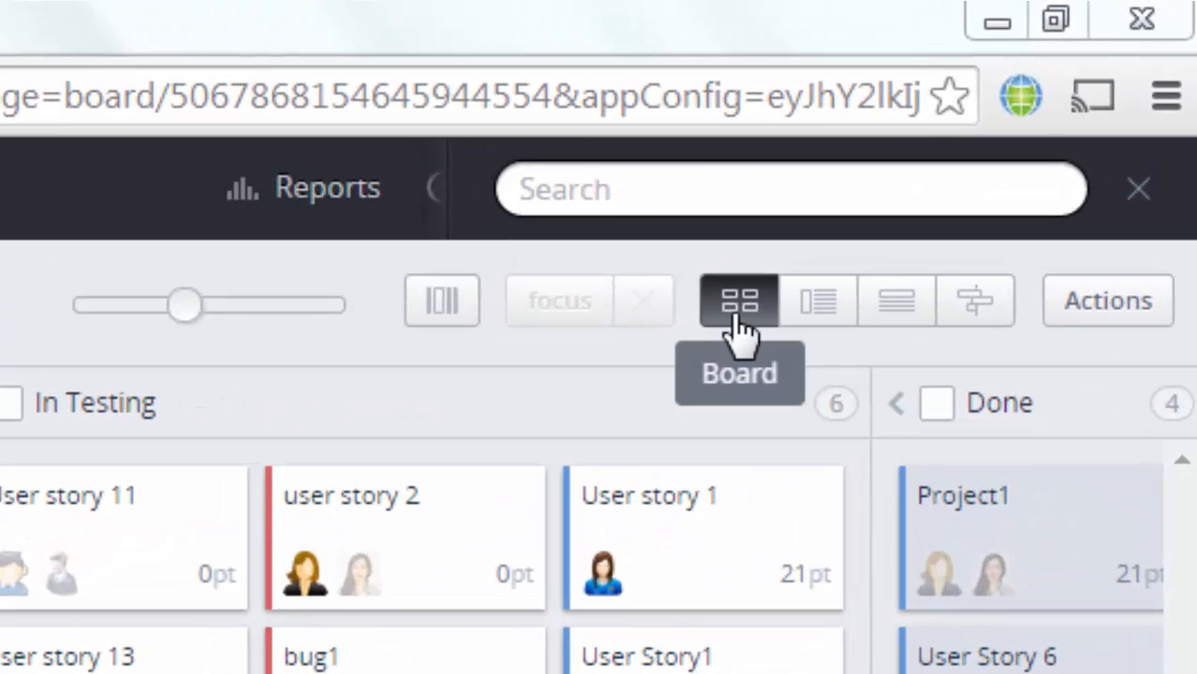
{"action": "left_click", "coordinate": [817, 314]}
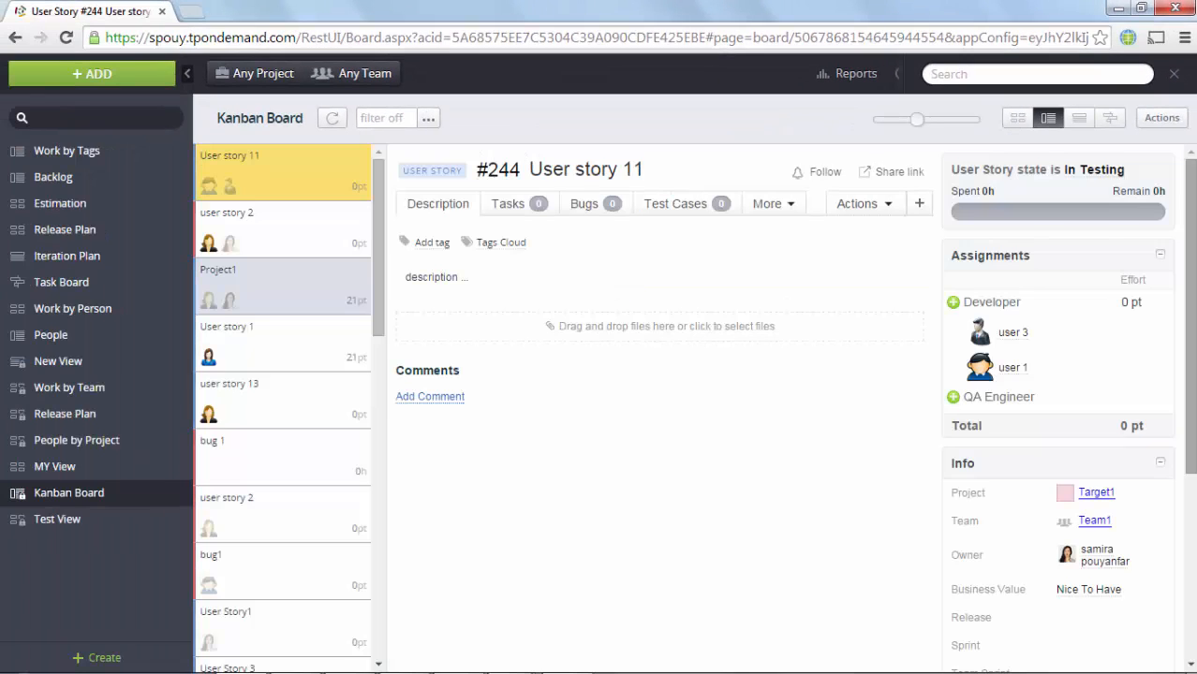
{"action": "left_click", "coordinate": [1191, 521]}
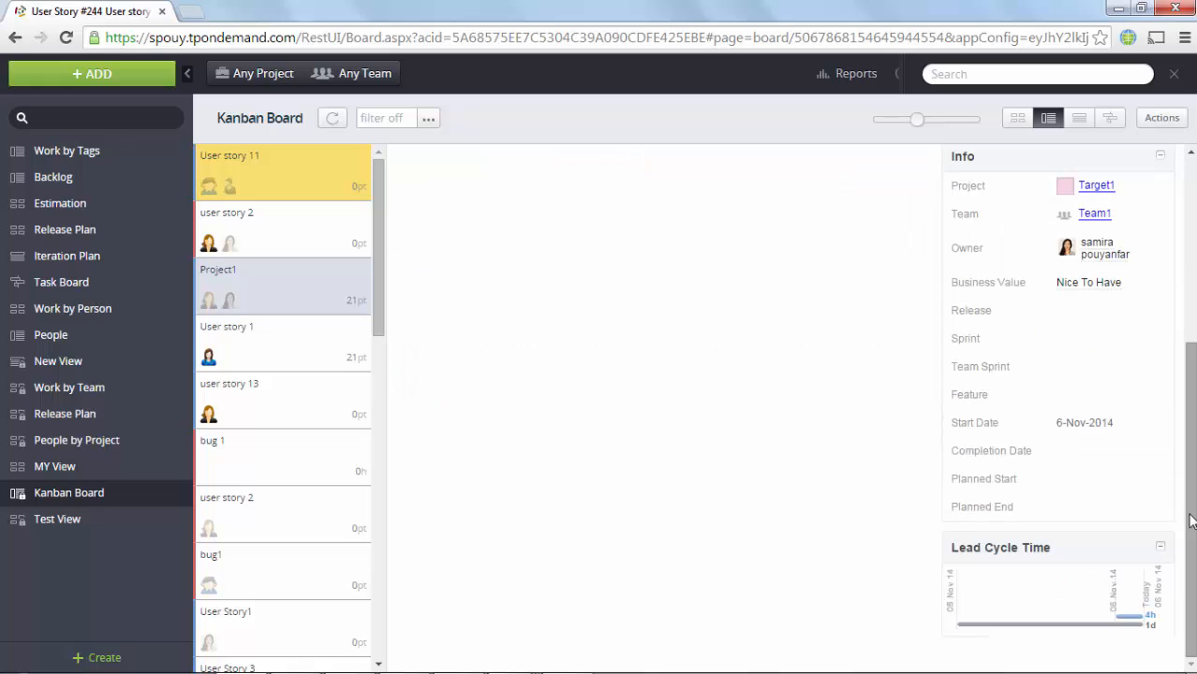
{"action": "left_click", "coordinate": [1190, 277]}
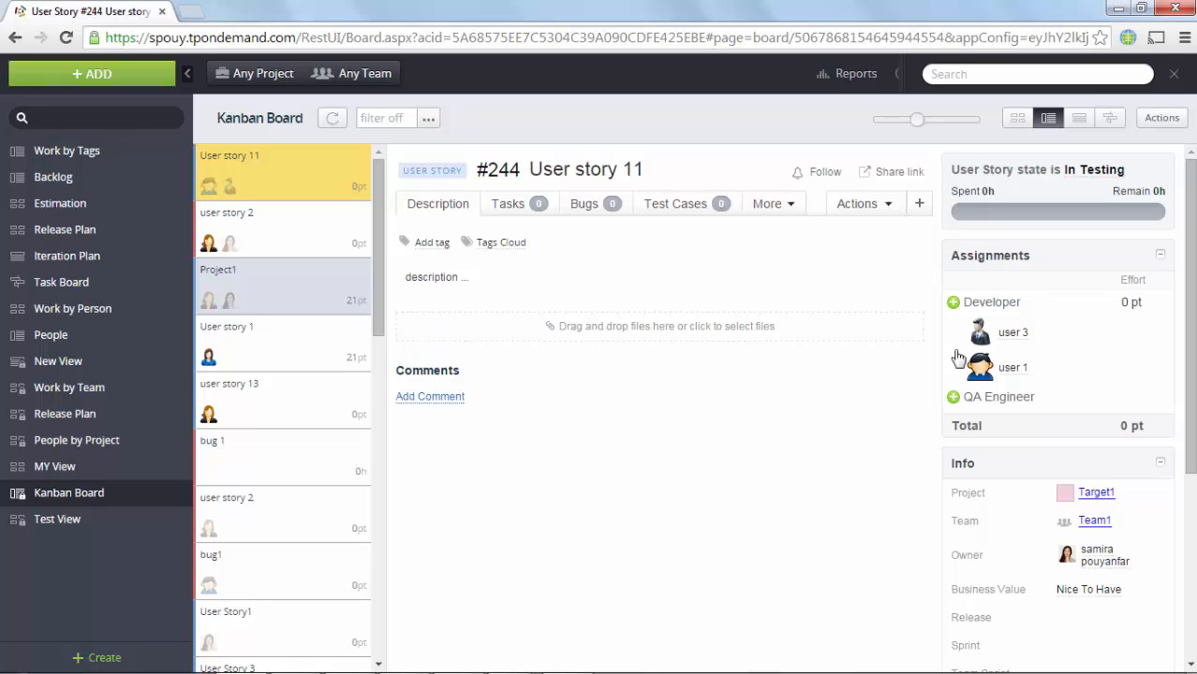
Step: Add the signed-in user as a third Developer on User story 11, then view #217 Project1
{"action": "left_click", "coordinate": [954, 304]}
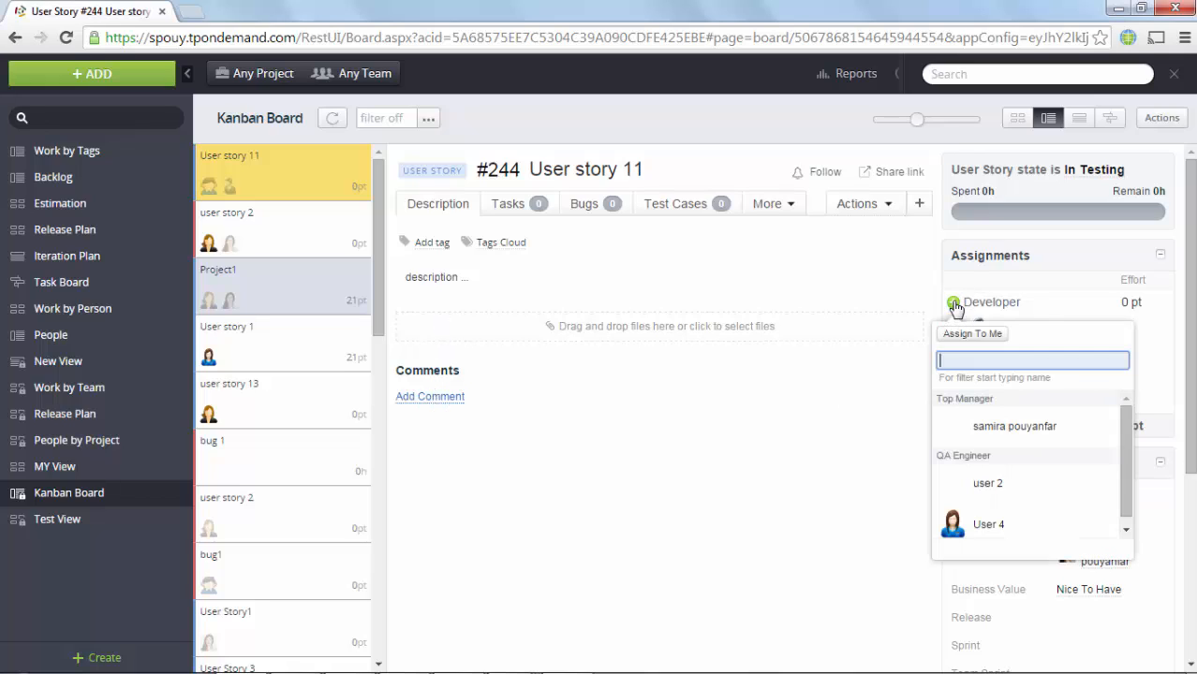
{"action": "left_click", "coordinate": [963, 427]}
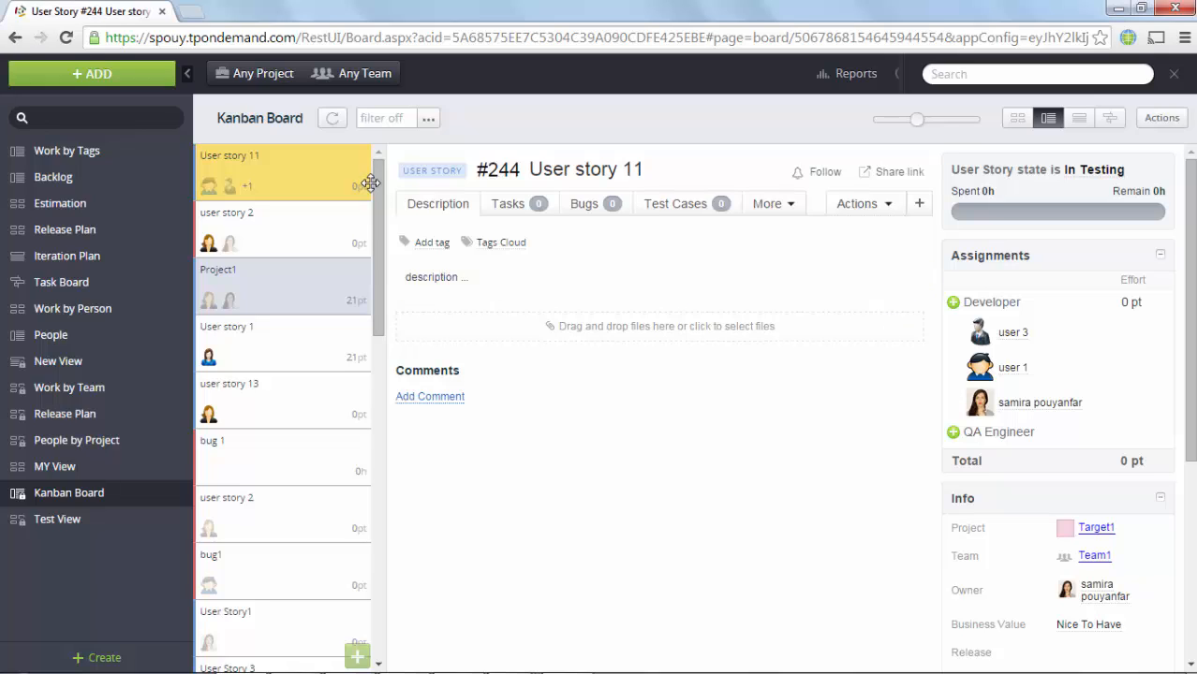
{"action": "left_click", "coordinate": [279, 285]}
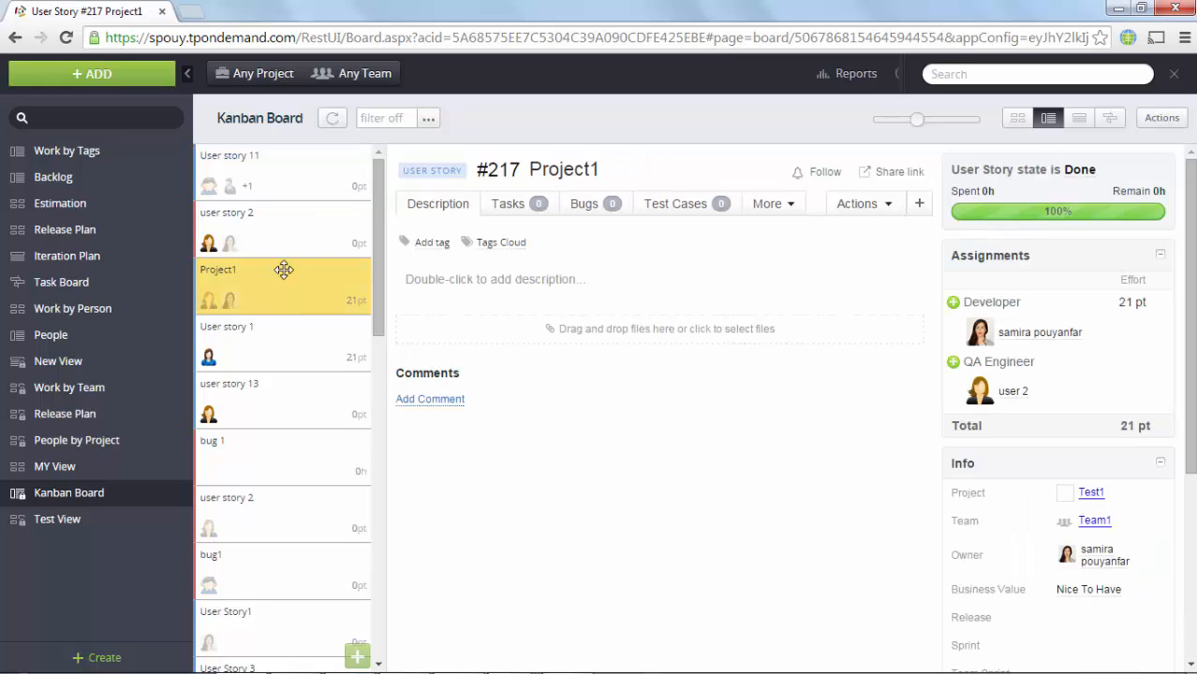
Step: Drag Project1 to the top of the card list, above User story 11
{"action": "left_click_drag", "start_coordinate": [284, 270], "coordinate": [286, 181]}
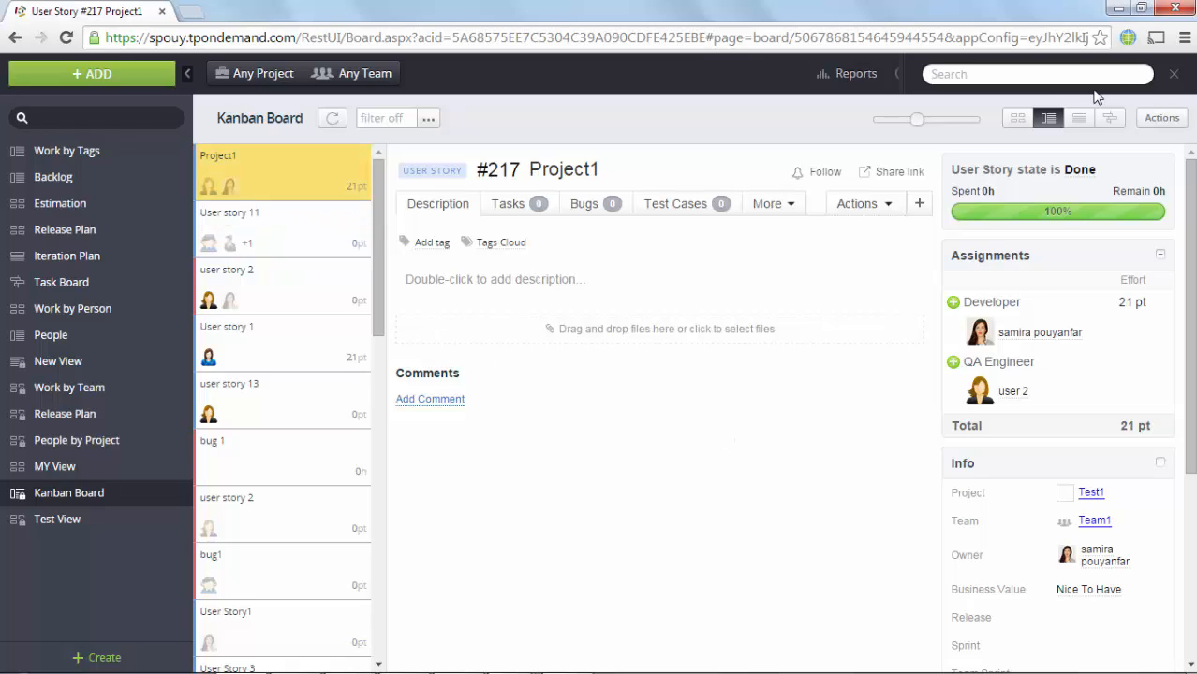
Step: Show the Kanban Board as a list grouped by entity state
{"action": "left_click", "coordinate": [1079, 119]}
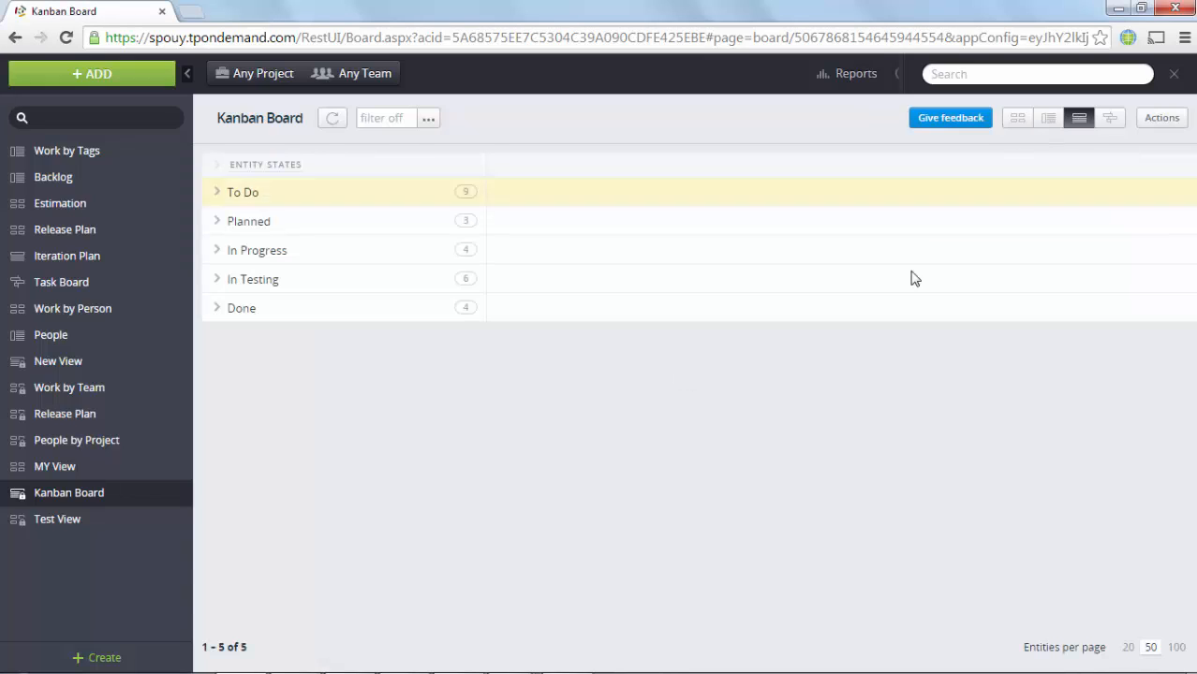
{"action": "left_click", "coordinate": [218, 252]}
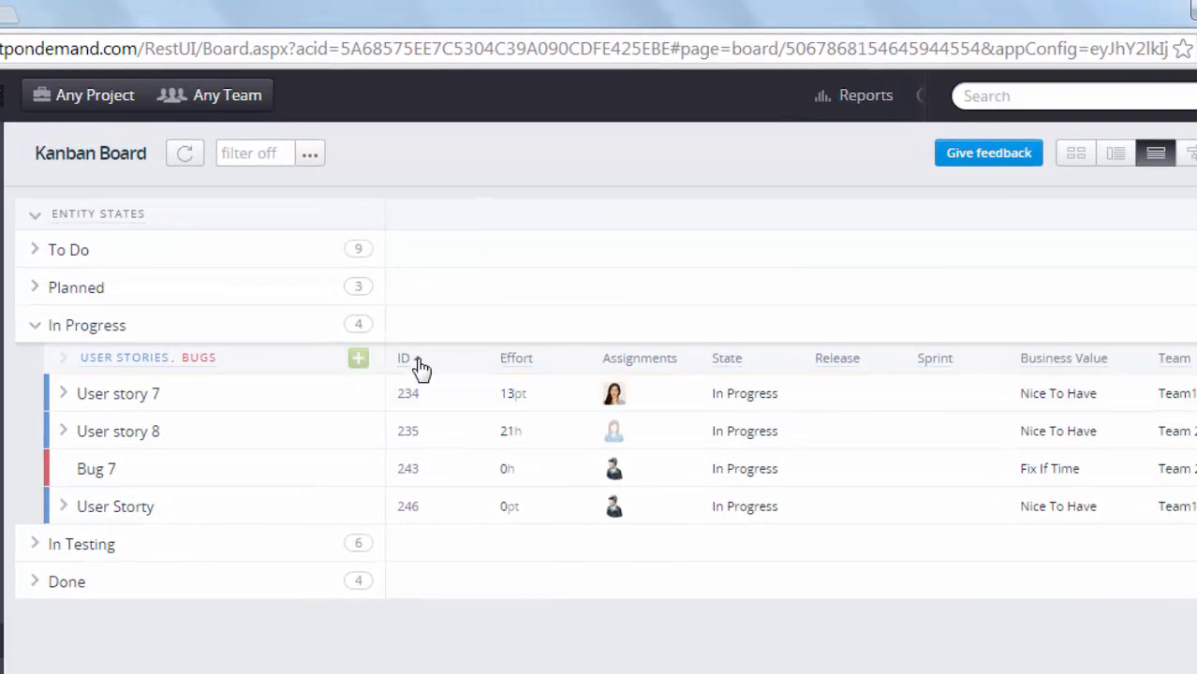
{"action": "left_click", "coordinate": [416, 363]}
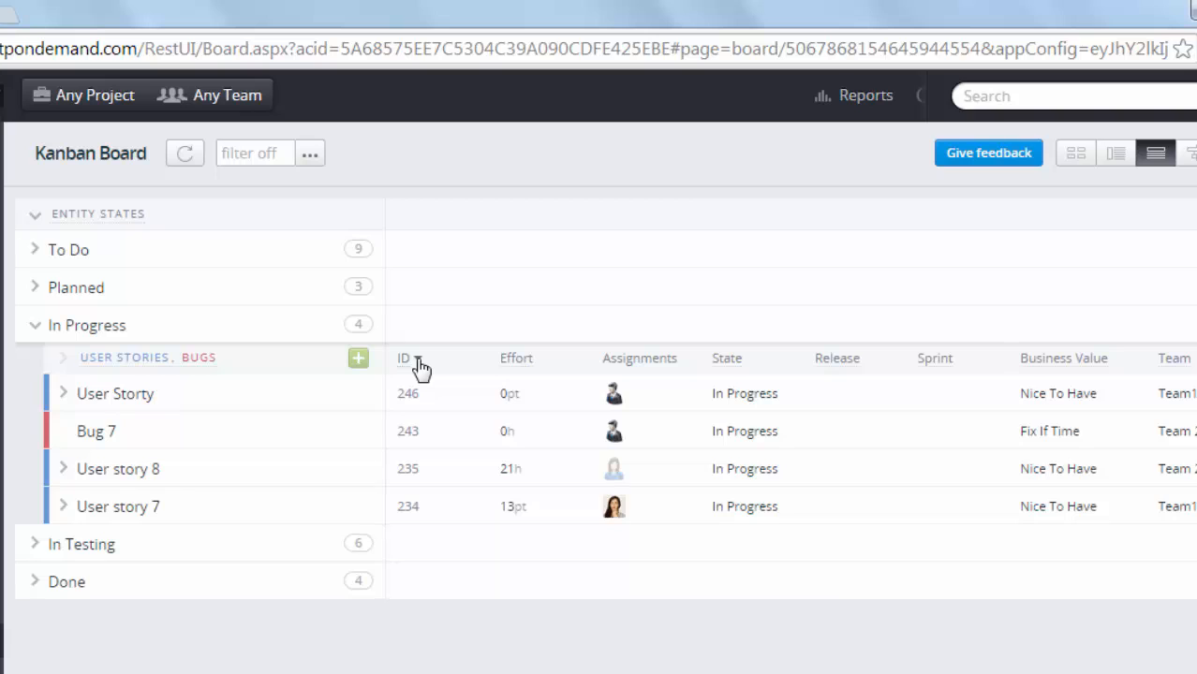
{"action": "left_click", "coordinate": [419, 364]}
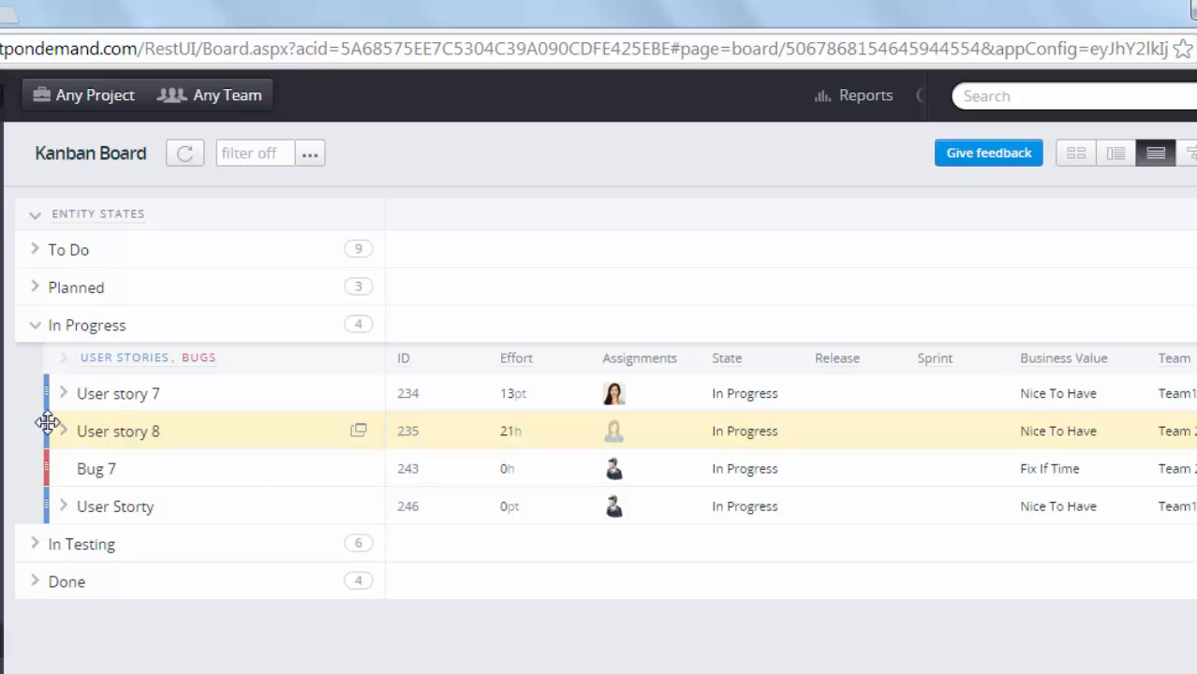
{"action": "left_click_drag", "start_coordinate": [45, 421], "coordinate": [46, 378]}
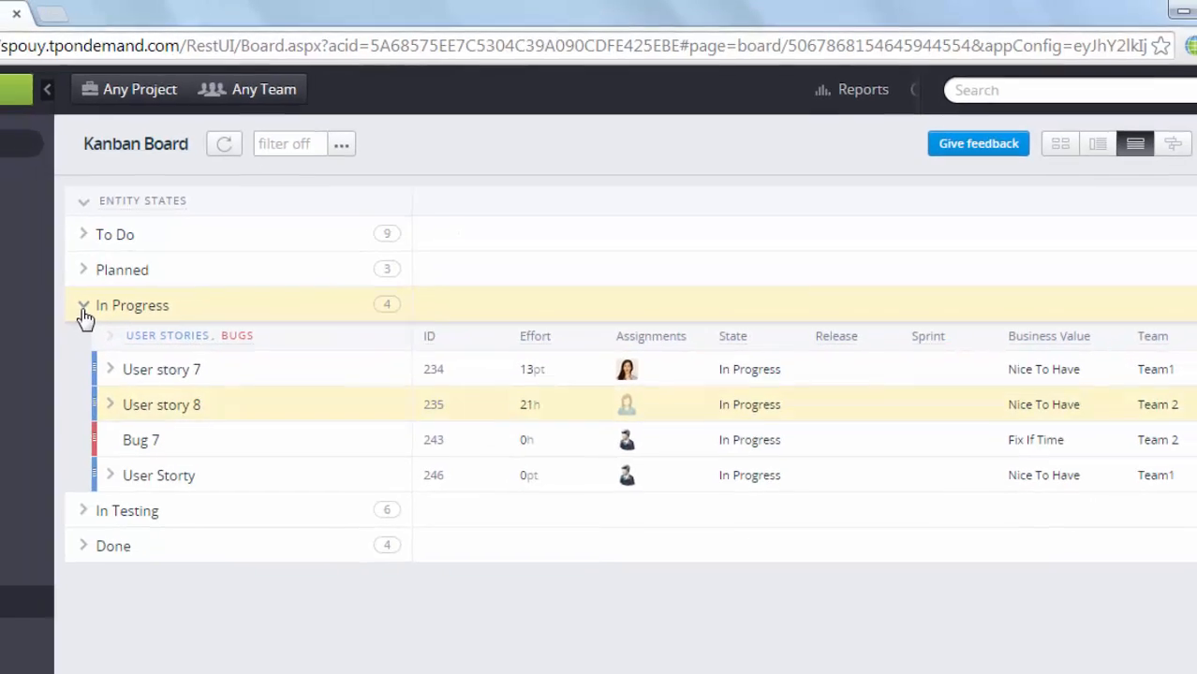
{"action": "left_click", "coordinate": [34, 325]}
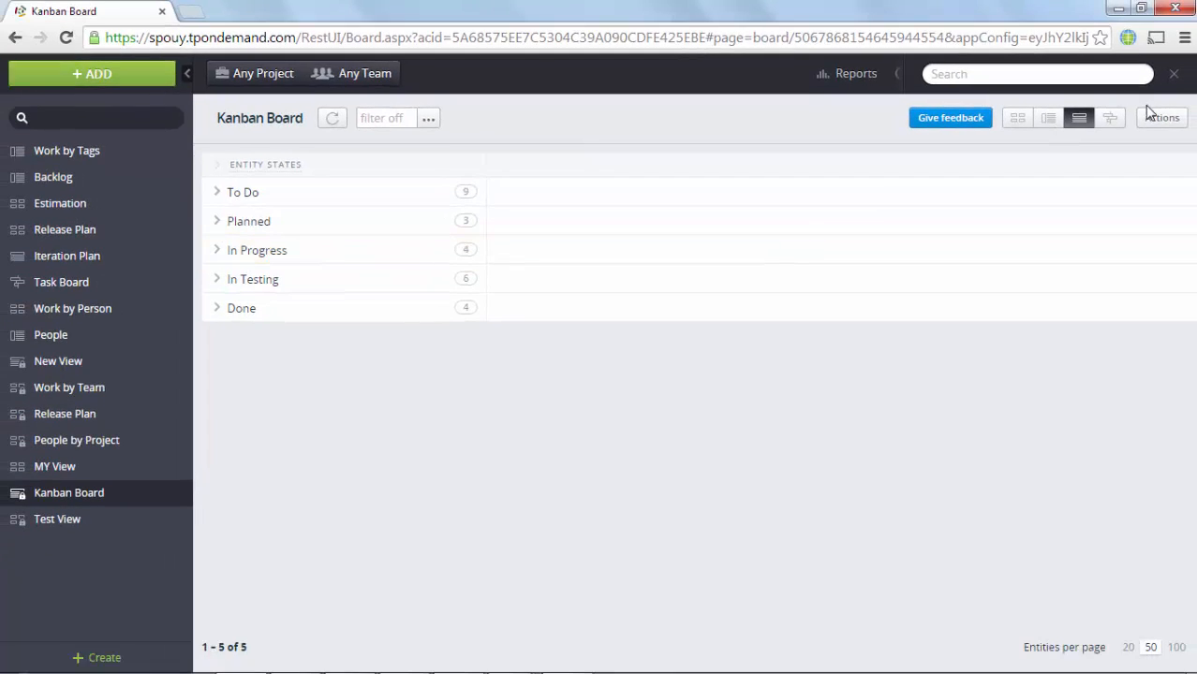
Step: Display the board as a timeline for the last 30 days (7-Oct to 6-Nov-2014)
{"action": "left_click", "coordinate": [1111, 118]}
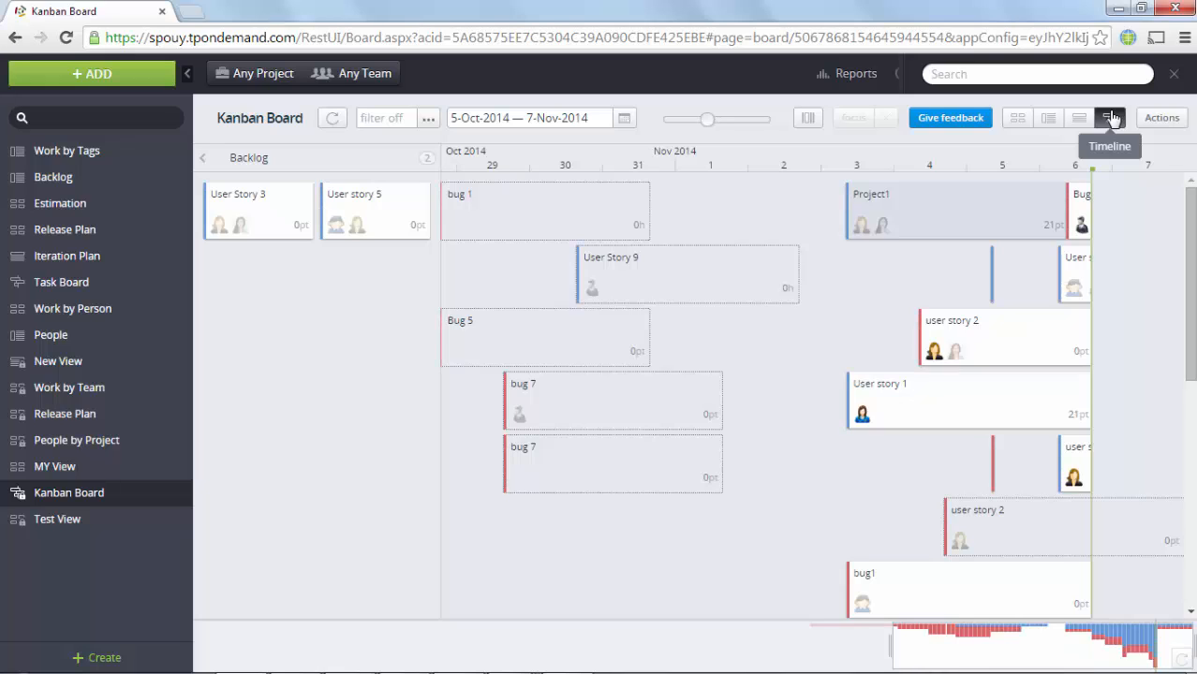
{"action": "left_click", "coordinate": [623, 119]}
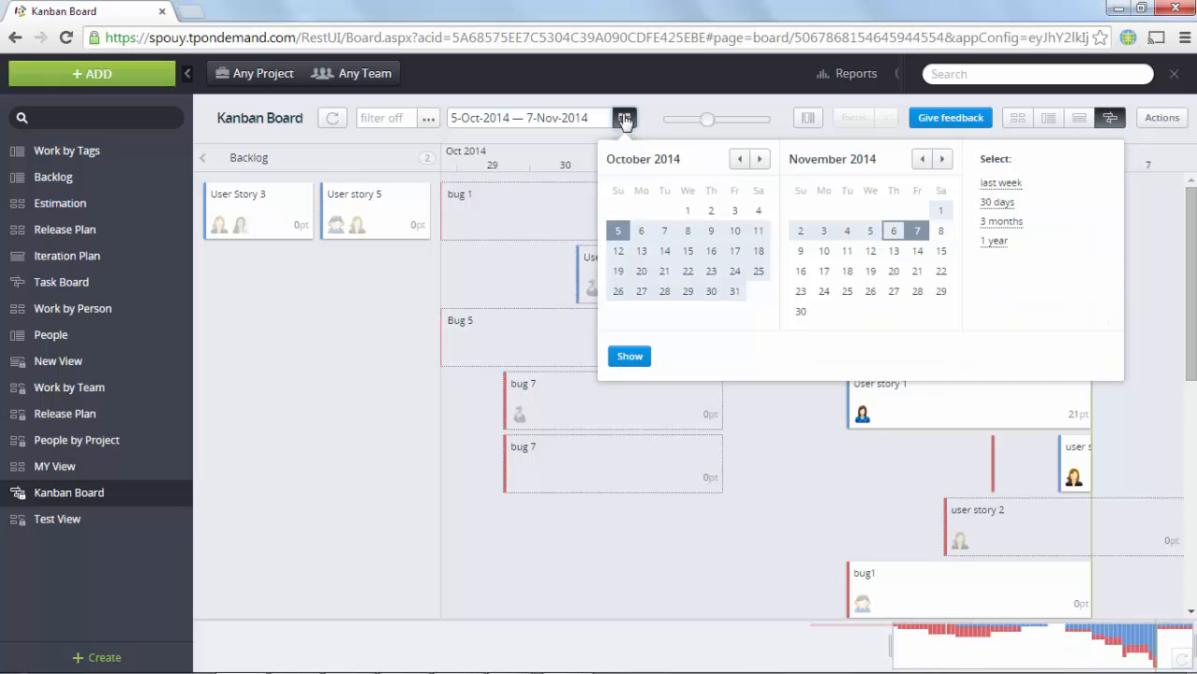
{"action": "left_click", "coordinate": [999, 205]}
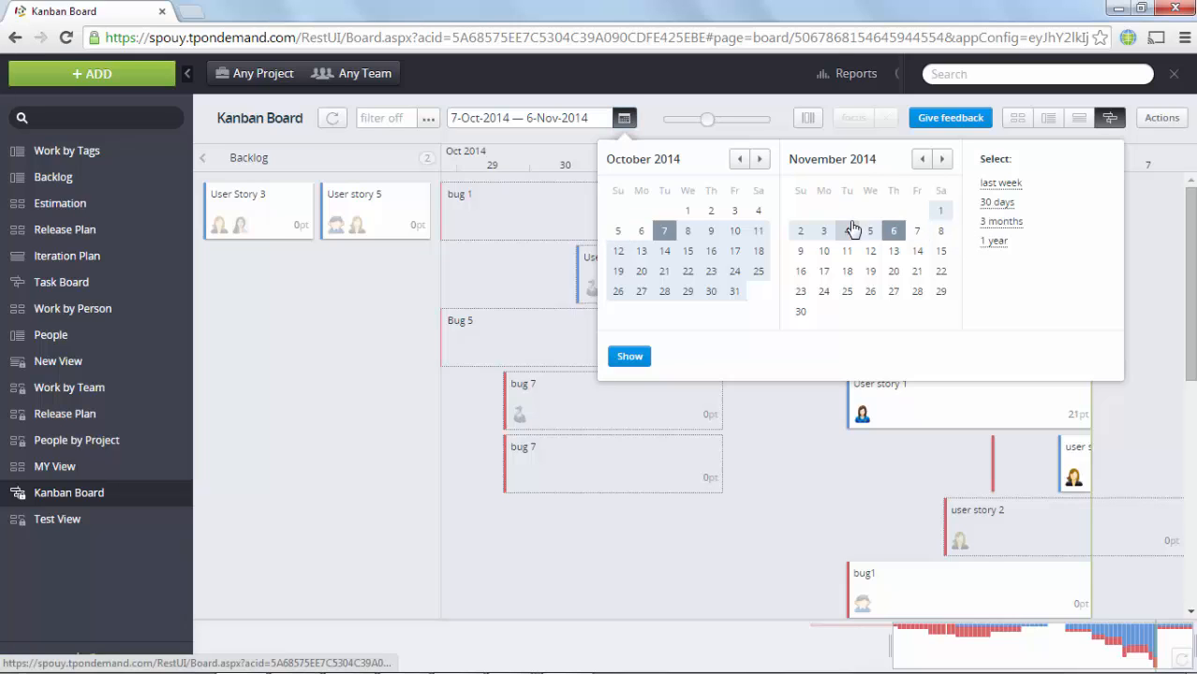
{"action": "left_click", "coordinate": [631, 358]}
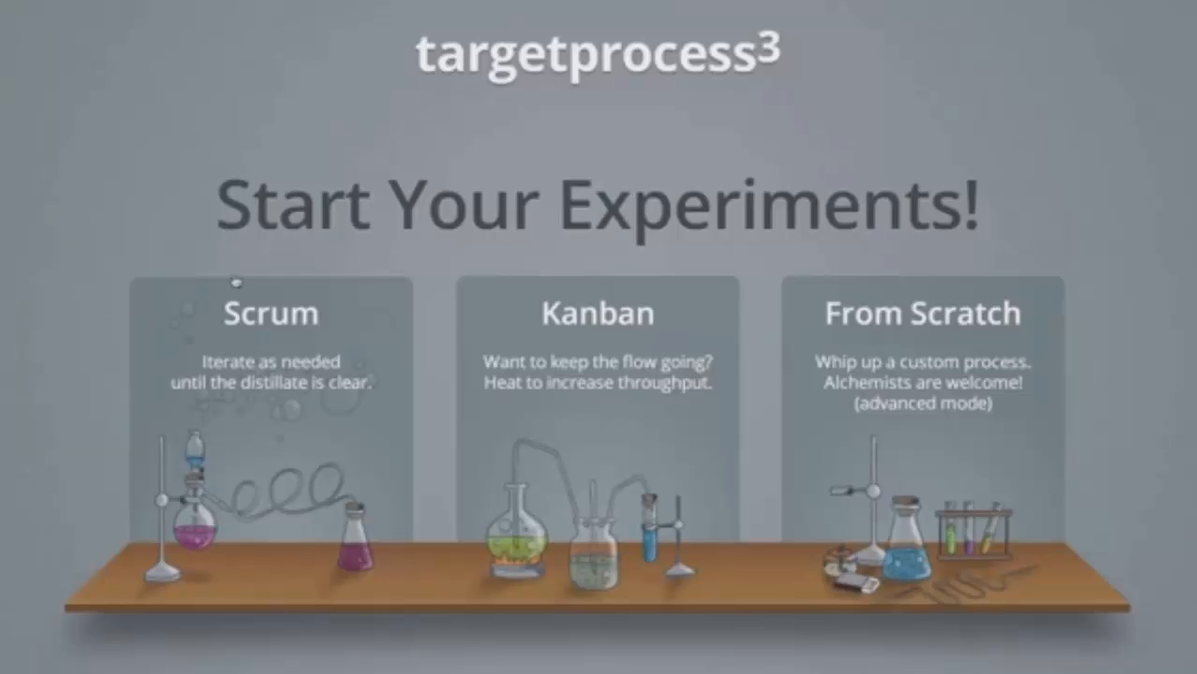
Step: Choose the Scrum setup on the Start Your Experiments screen
{"action": "left_click", "coordinate": [255, 310]}
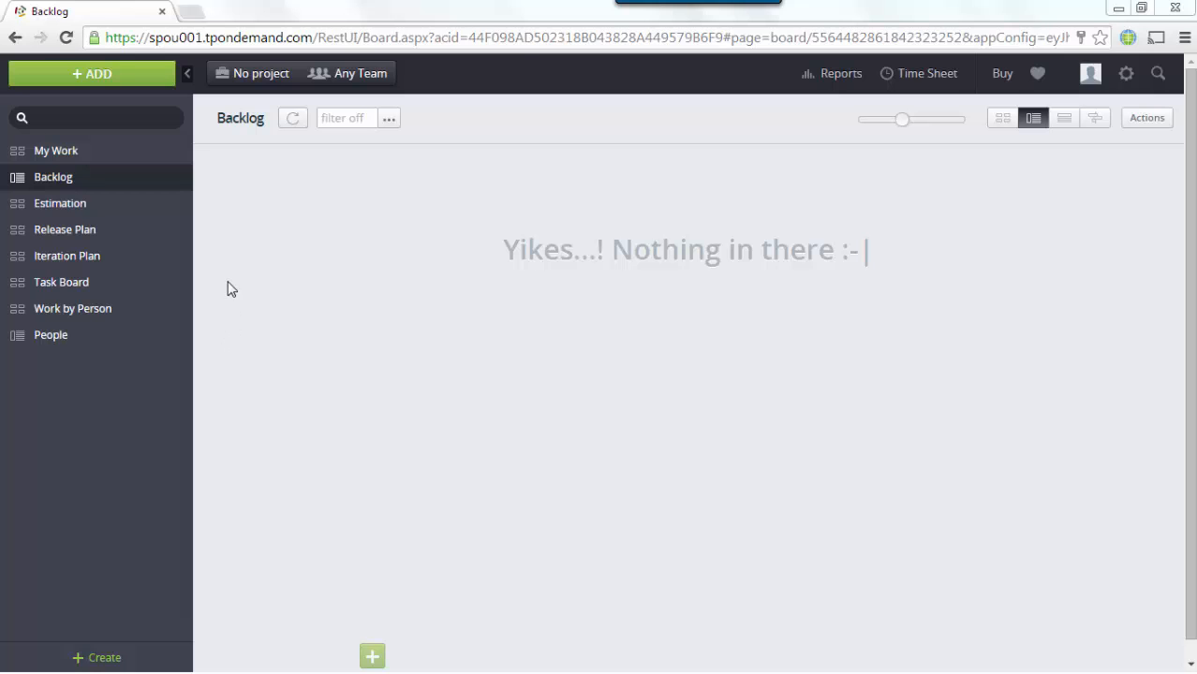
Step: Start a new project named 'scrum 1' with a pink colour and the Scrum process
{"action": "left_click", "coordinate": [245, 75]}
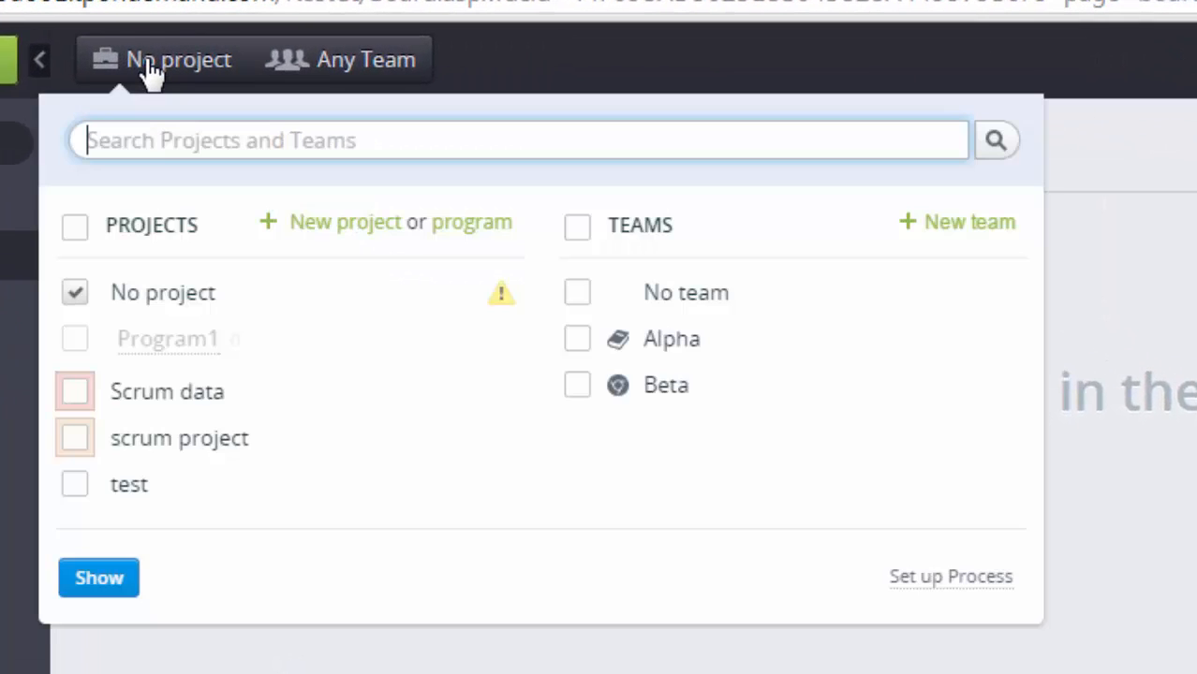
{"action": "left_click", "coordinate": [339, 223]}
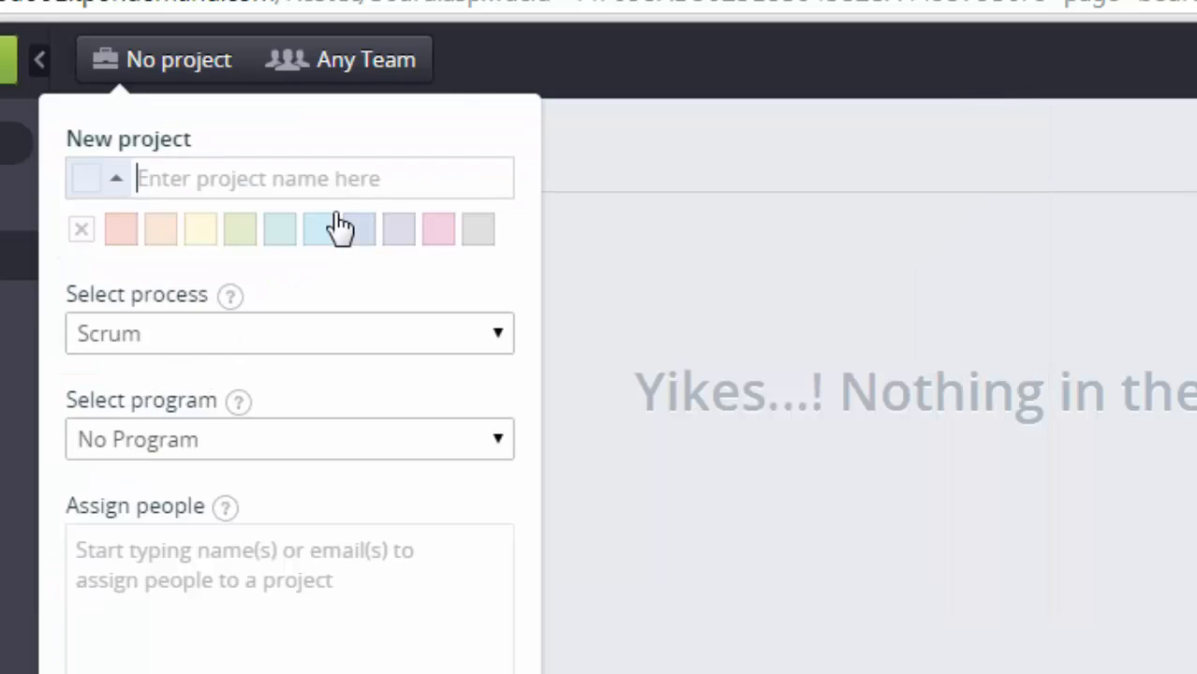
{"action": "type", "text": "s"}
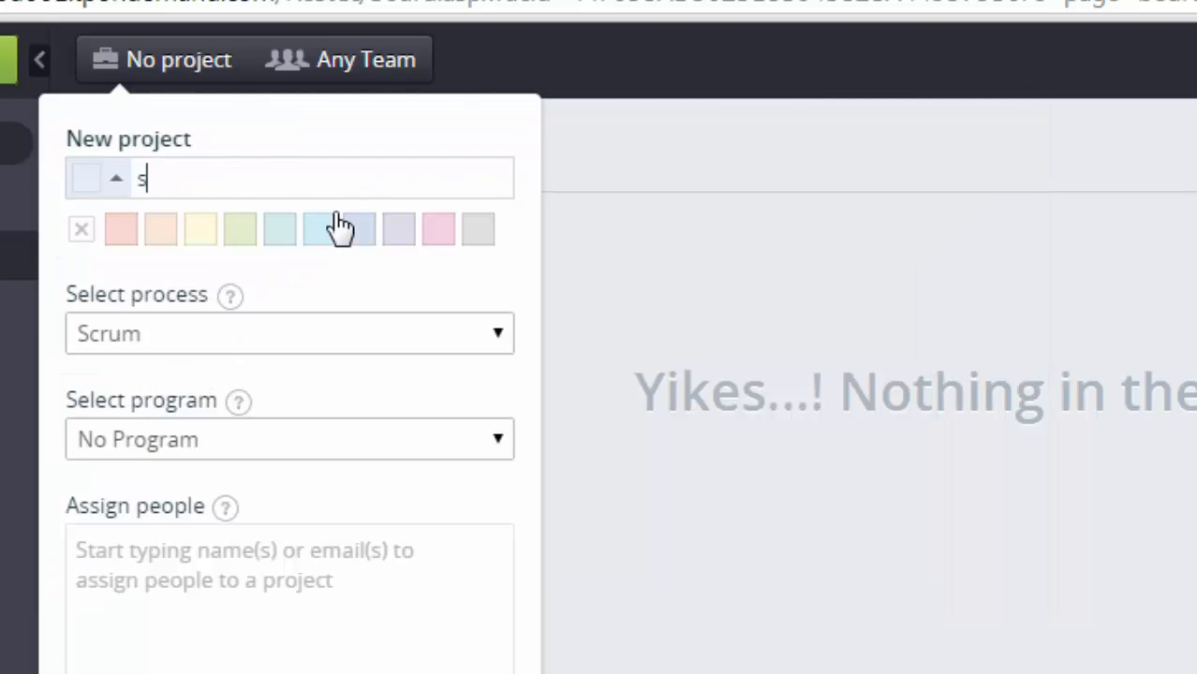
{"action": "type", "text": "crum 1"}
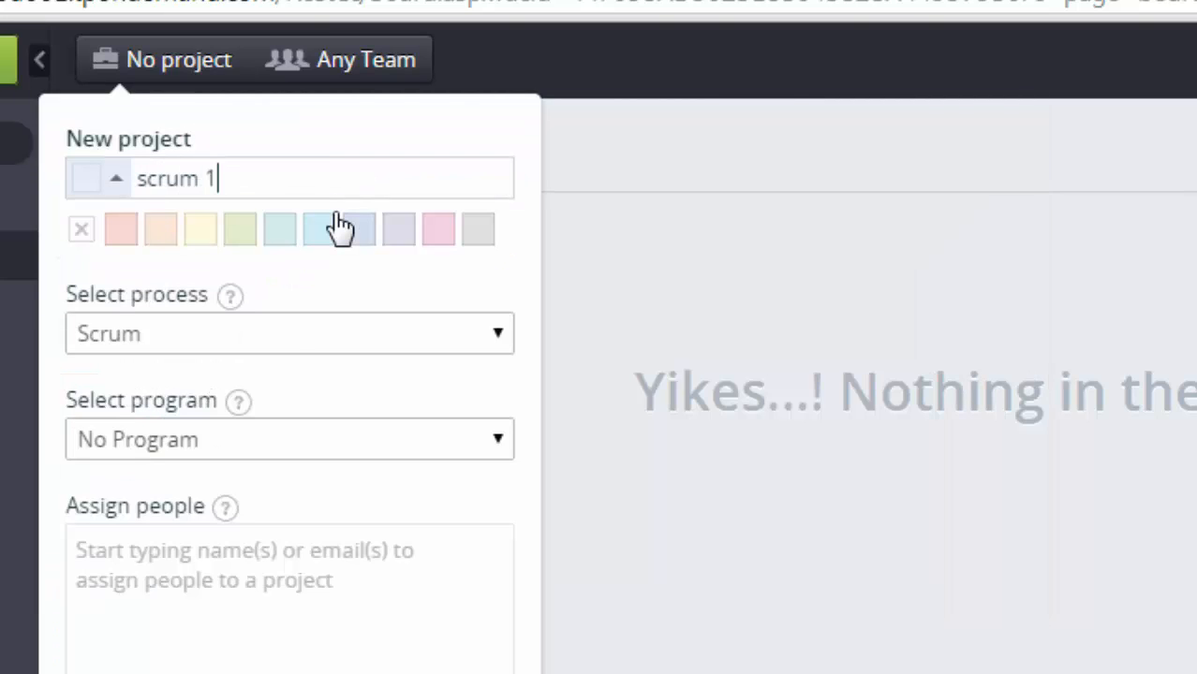
{"action": "left_click", "coordinate": [112, 236]}
{"action": "left_click", "coordinate": [319, 347]}
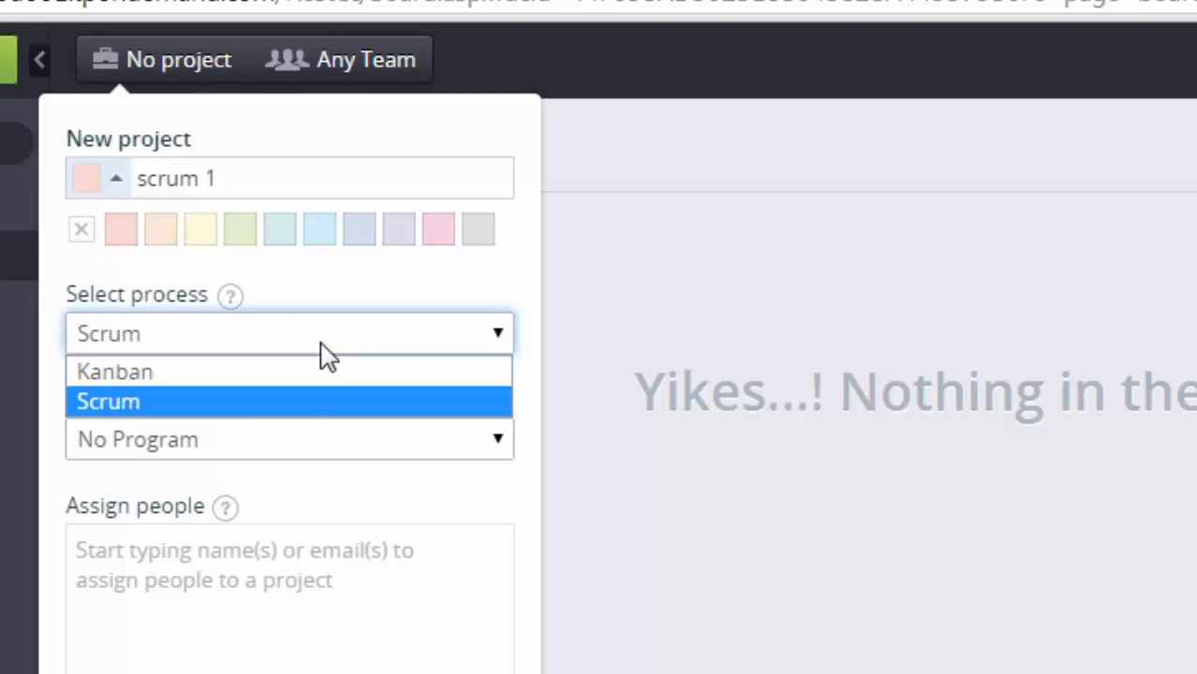
{"action": "left_click", "coordinate": [321, 412]}
Step: Assign two people, create scrum 1, and show it in the Backlog with the quick-add form
{"action": "left_click", "coordinate": [279, 557]}
{"action": "type", "text": "spou"}
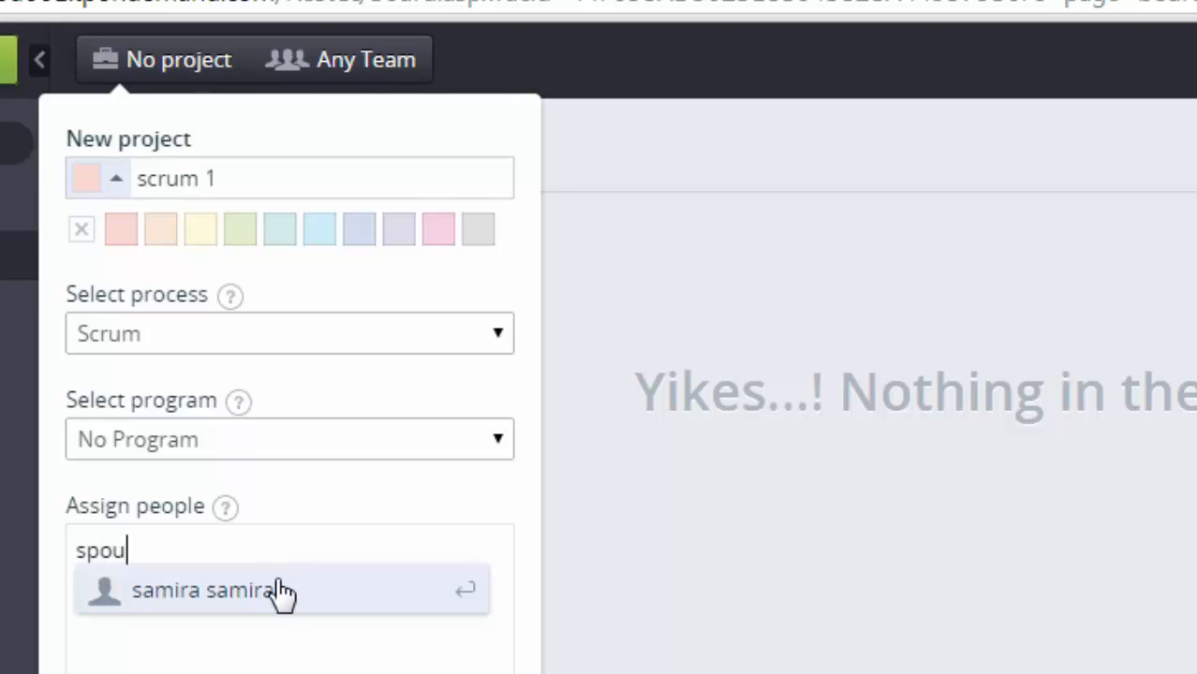
{"action": "left_click", "coordinate": [281, 596]}
{"action": "type", "text": "barb"}
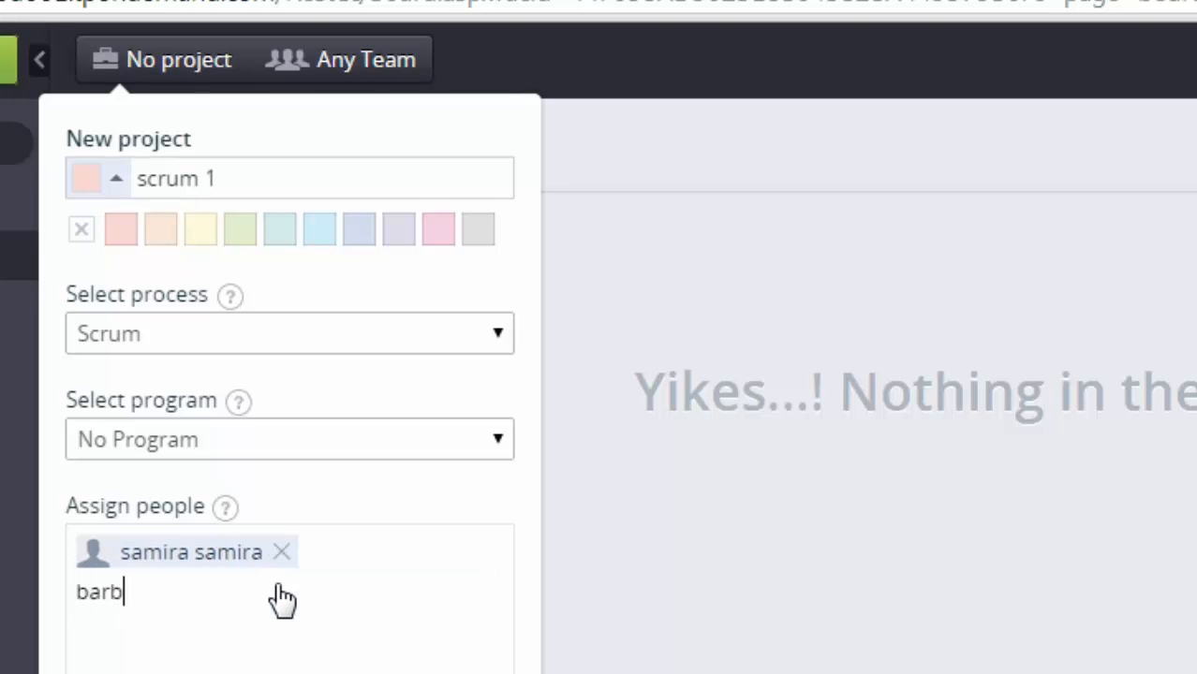
{"action": "type", "text": "a"}
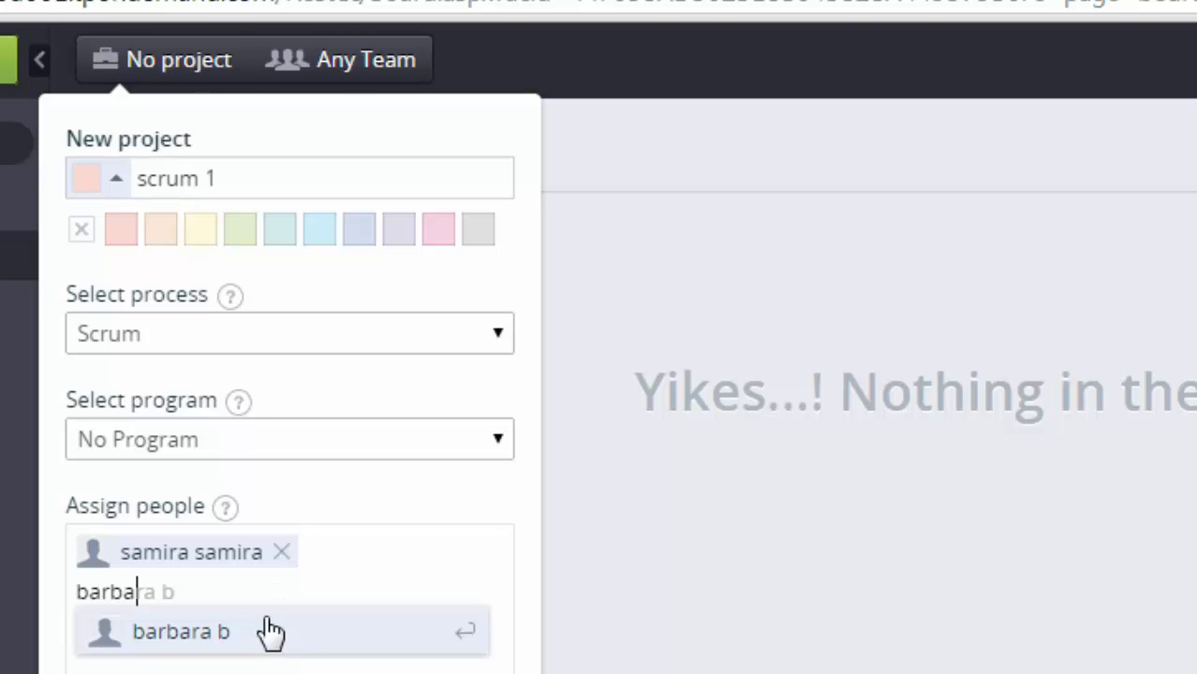
{"action": "left_click", "coordinate": [269, 633]}
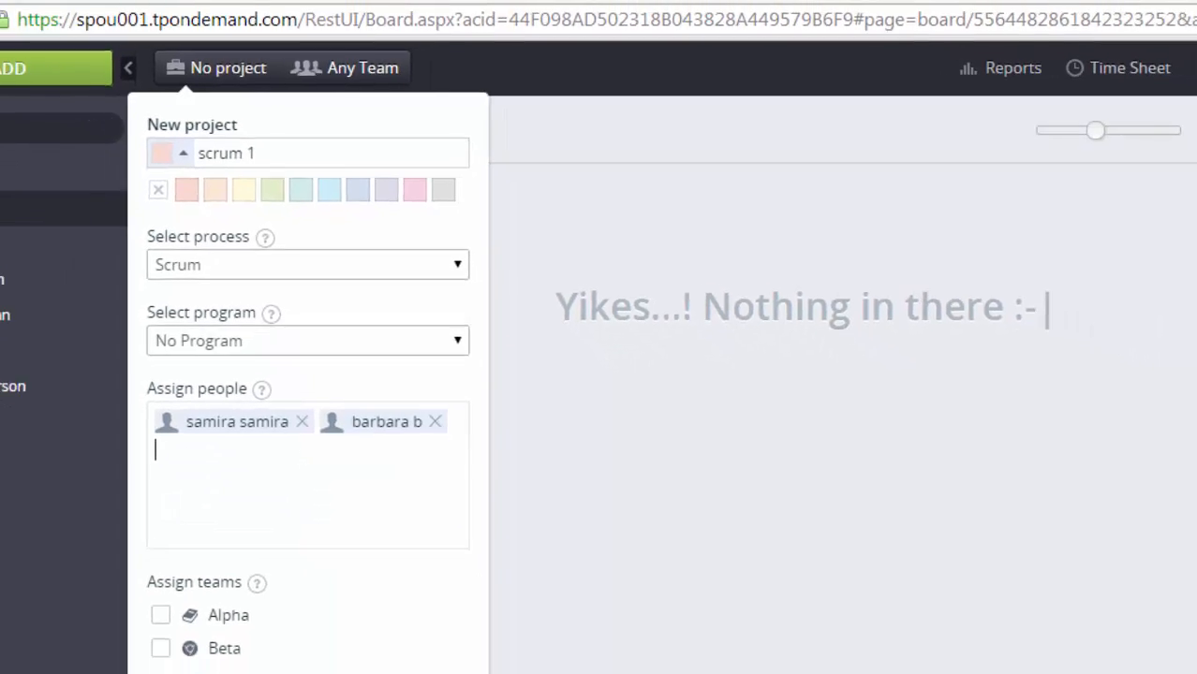
{"action": "left_click", "coordinate": [254, 546]}
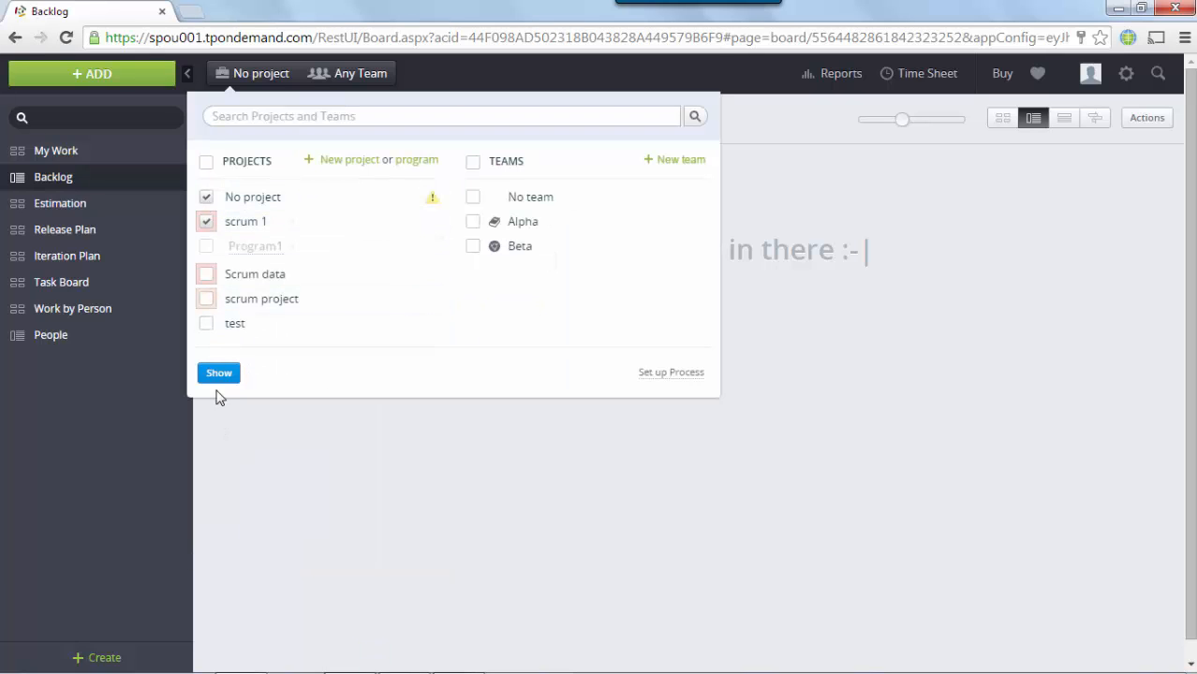
{"action": "left_click", "coordinate": [219, 371]}
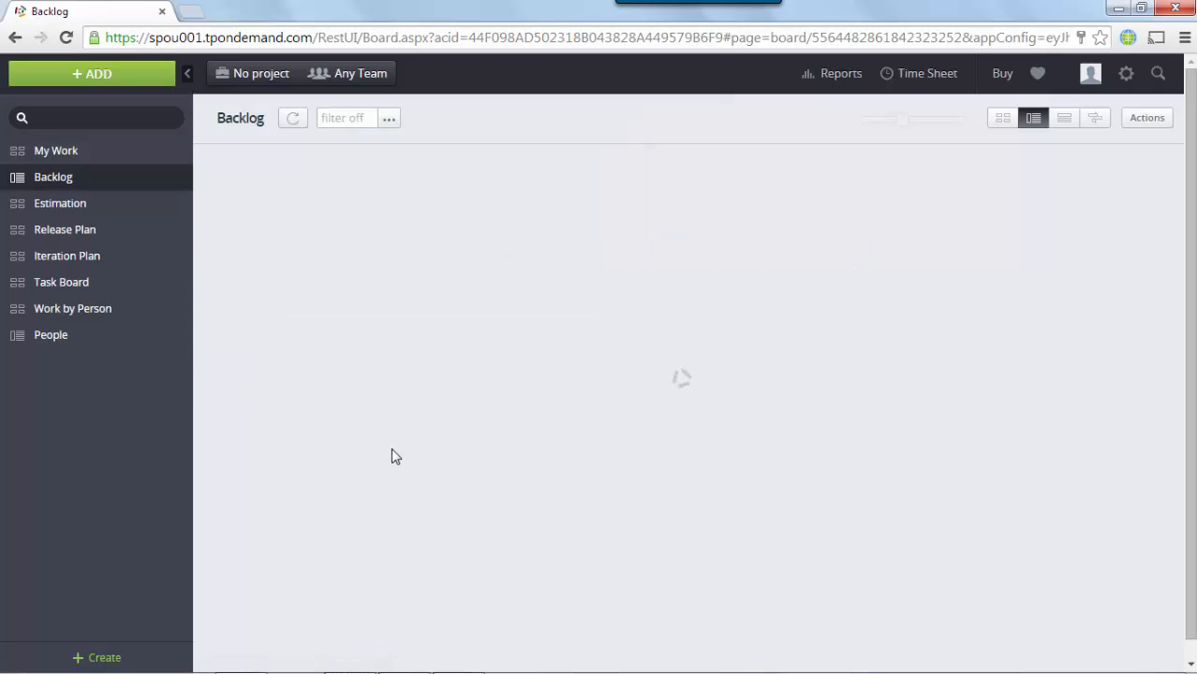
{"action": "left_click", "coordinate": [373, 656]}
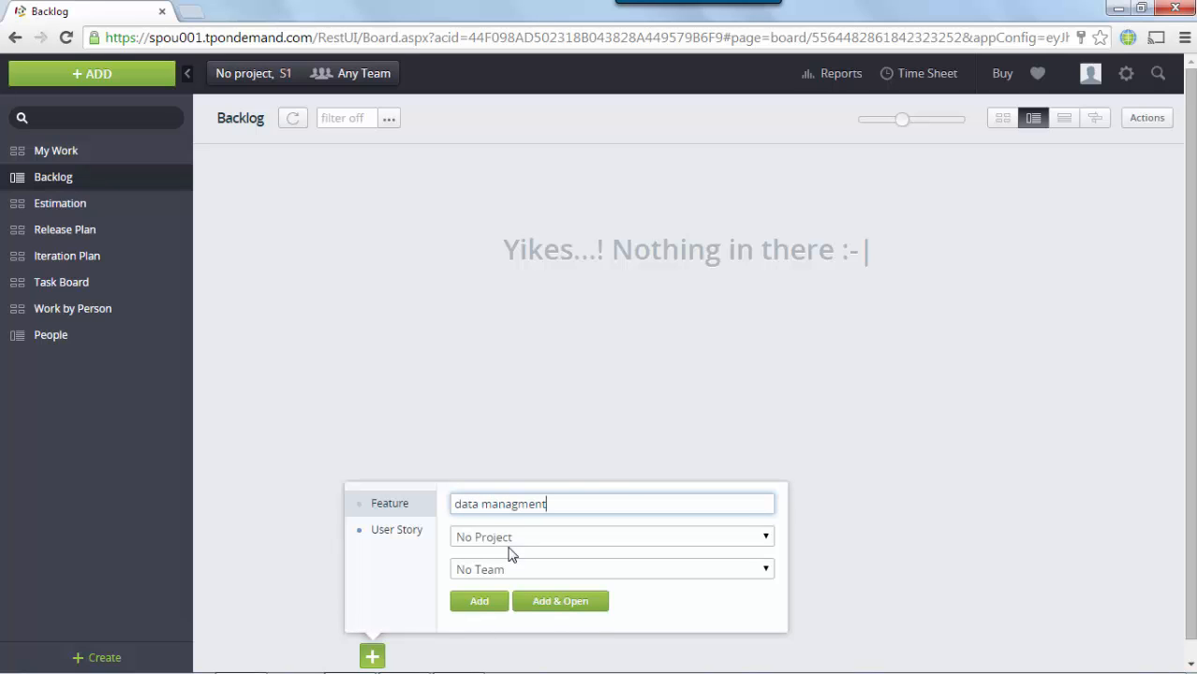
Step: Add the feature 'data managment' to the scrum 1 project
{"action": "key", "text": "Return"}
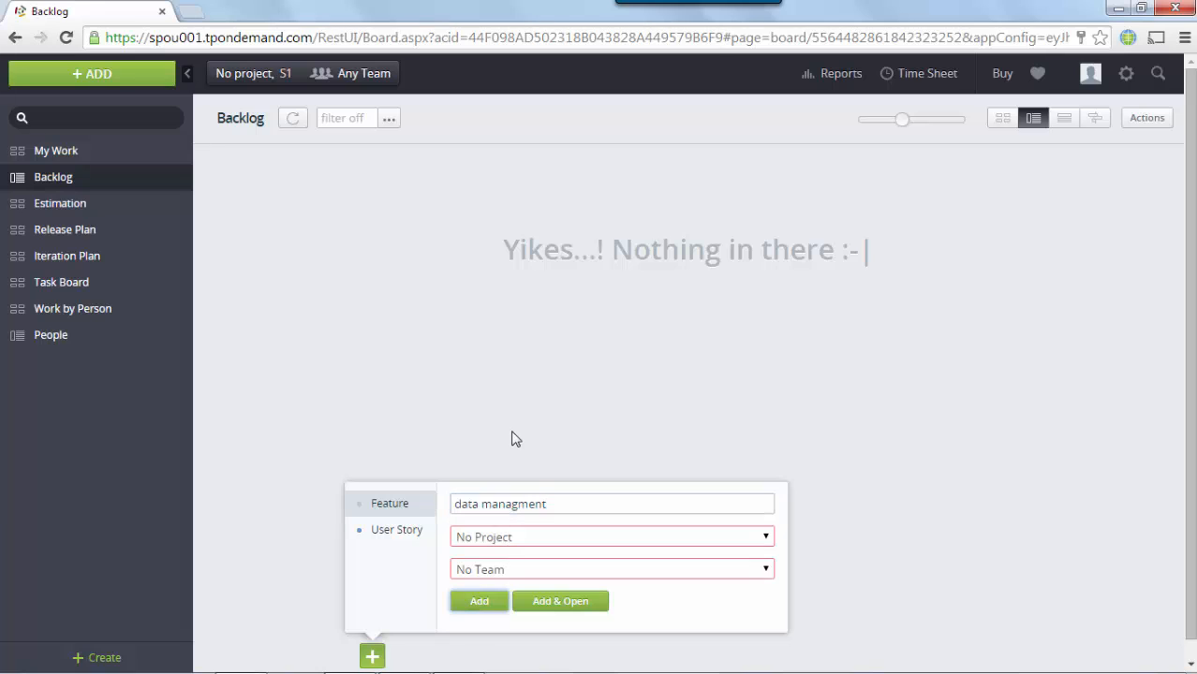
{"action": "left_click", "coordinate": [551, 541]}
{"action": "left_click", "coordinate": [541, 571]}
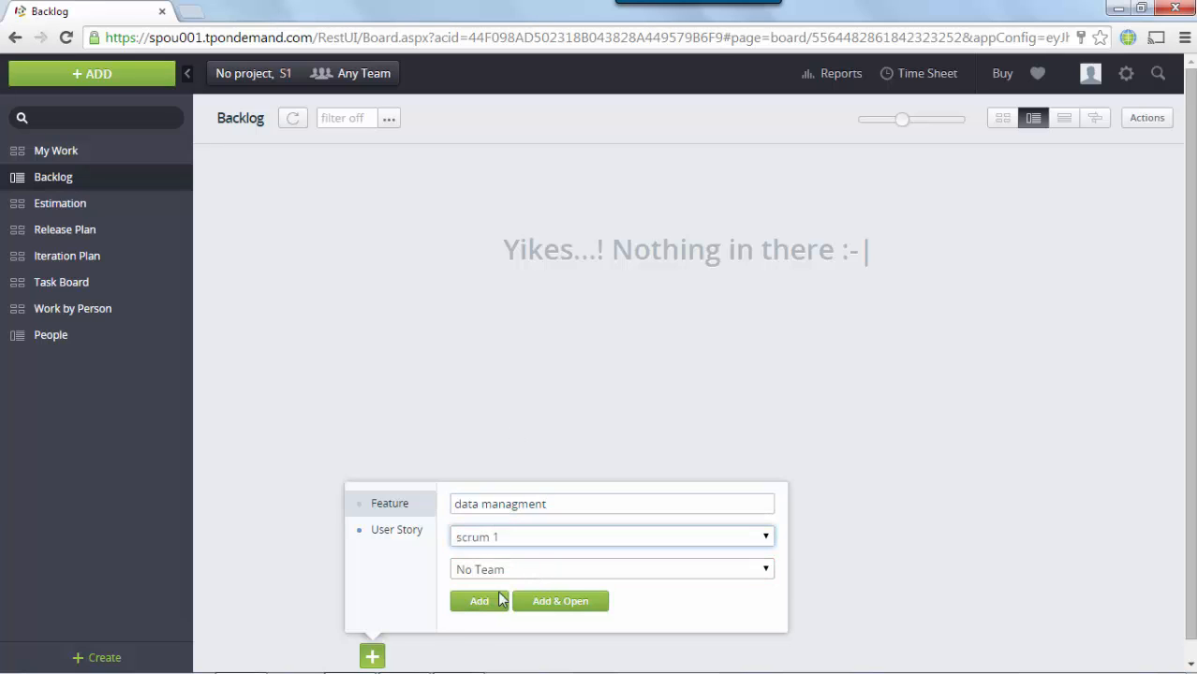
{"action": "left_click", "coordinate": [493, 605]}
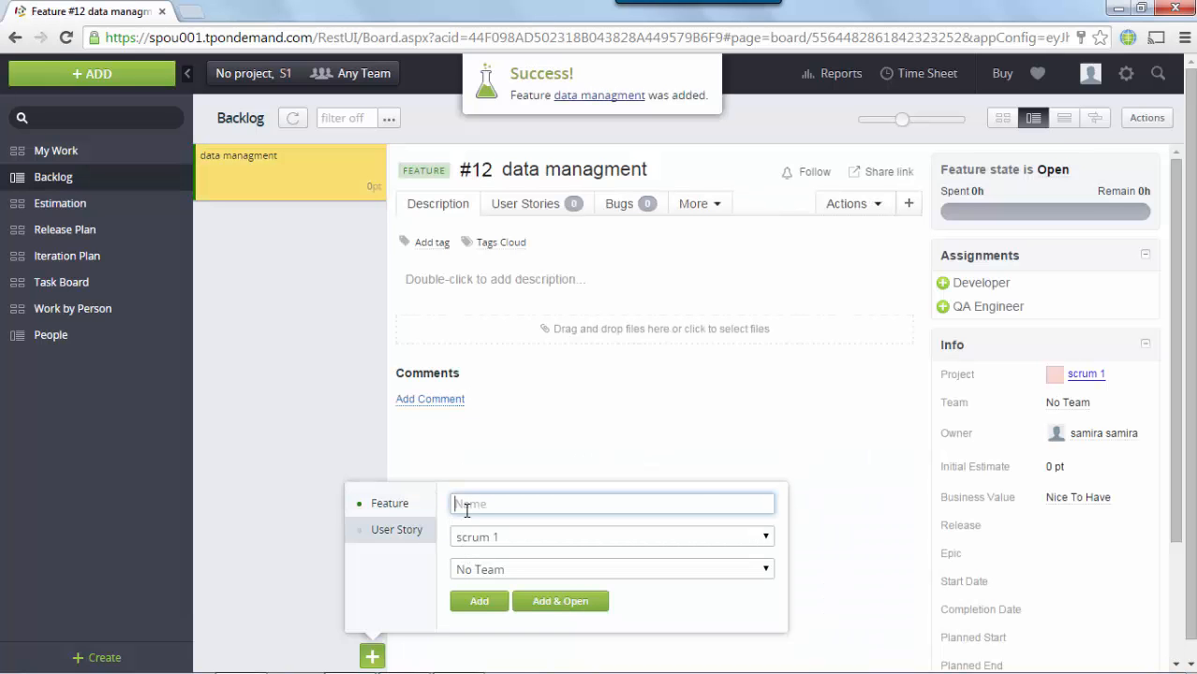
Step: Add user stories database, datamining and storage to the backlog
{"action": "type", "text": "database"}
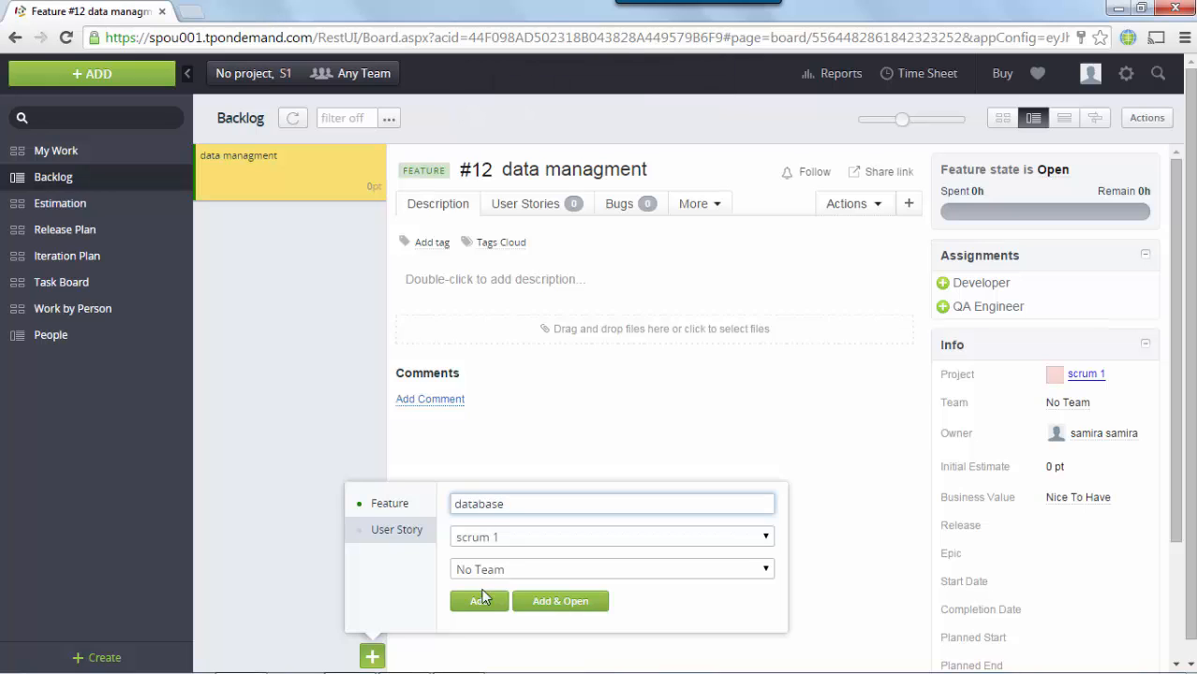
{"action": "left_click", "coordinate": [483, 599]}
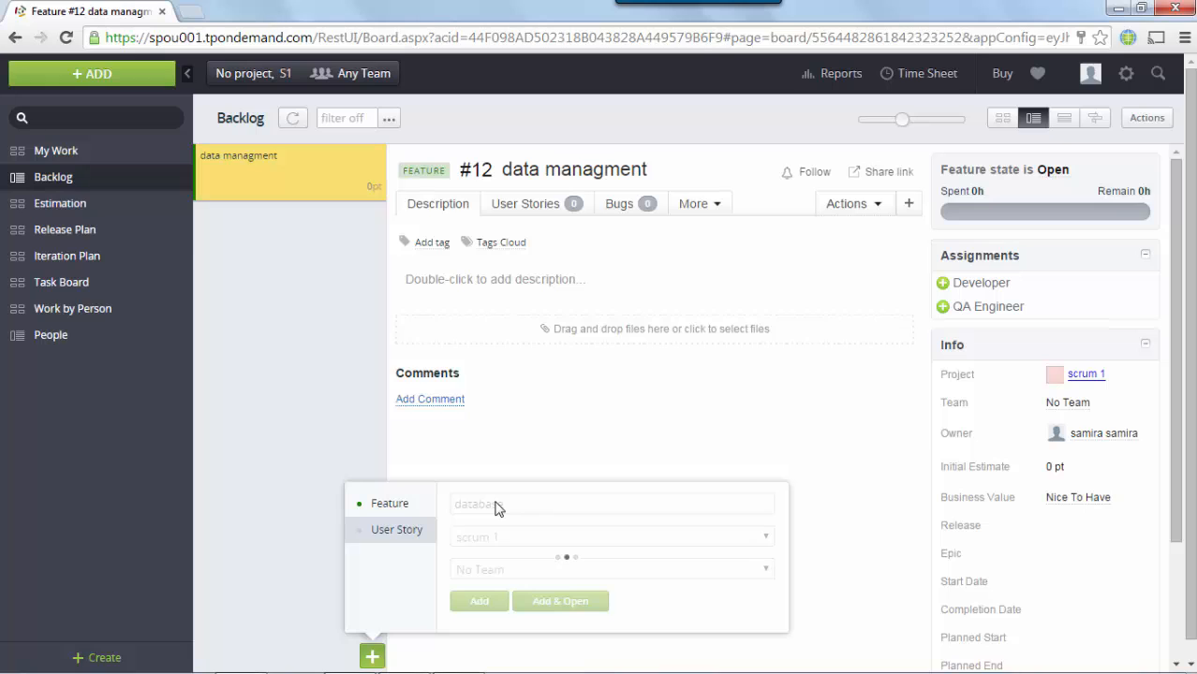
{"action": "type", "text": "da"}
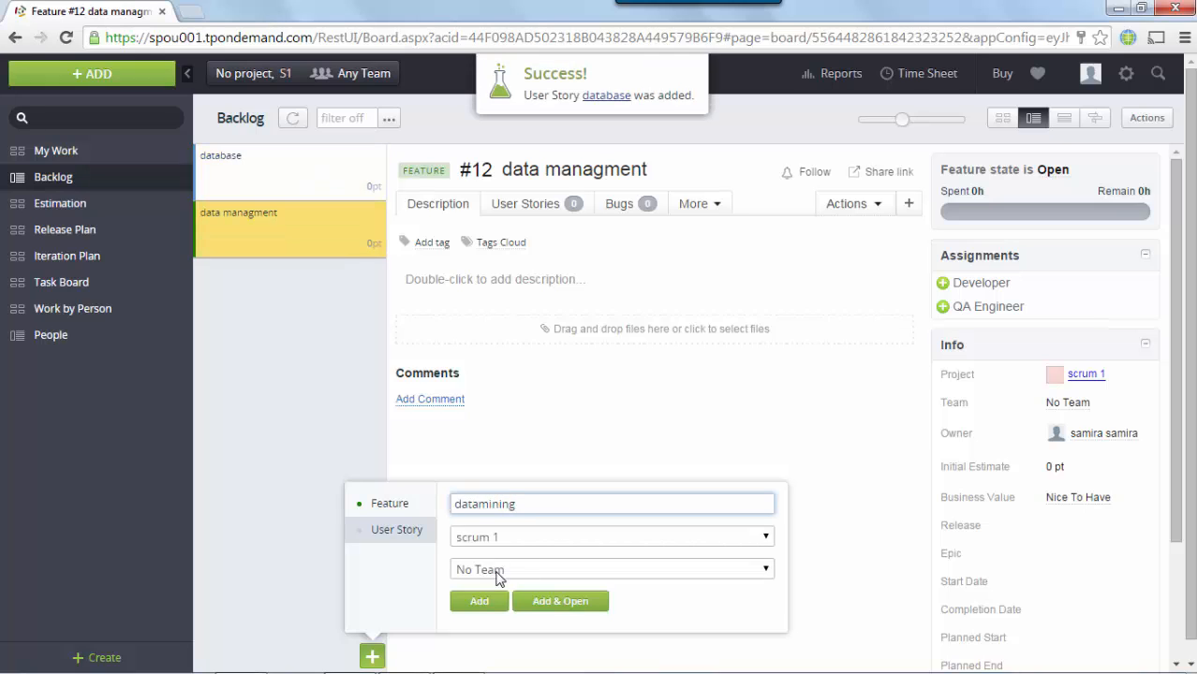
{"action": "left_click", "coordinate": [479, 601]}
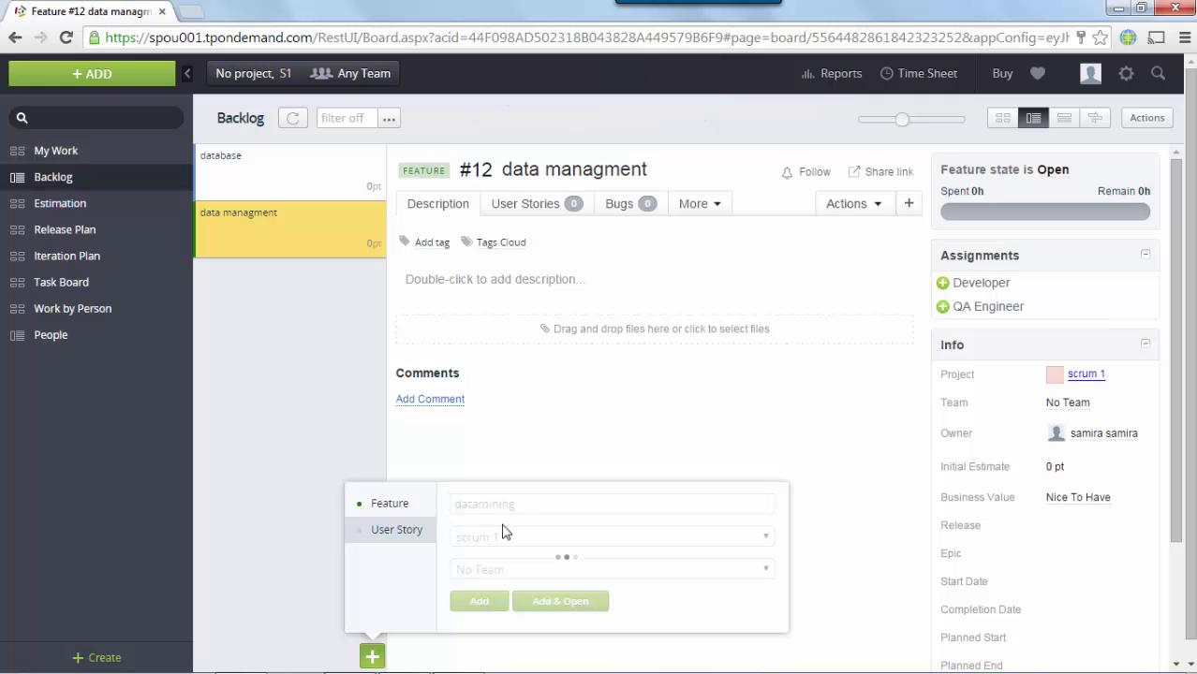
{"action": "type", "text": "s"}
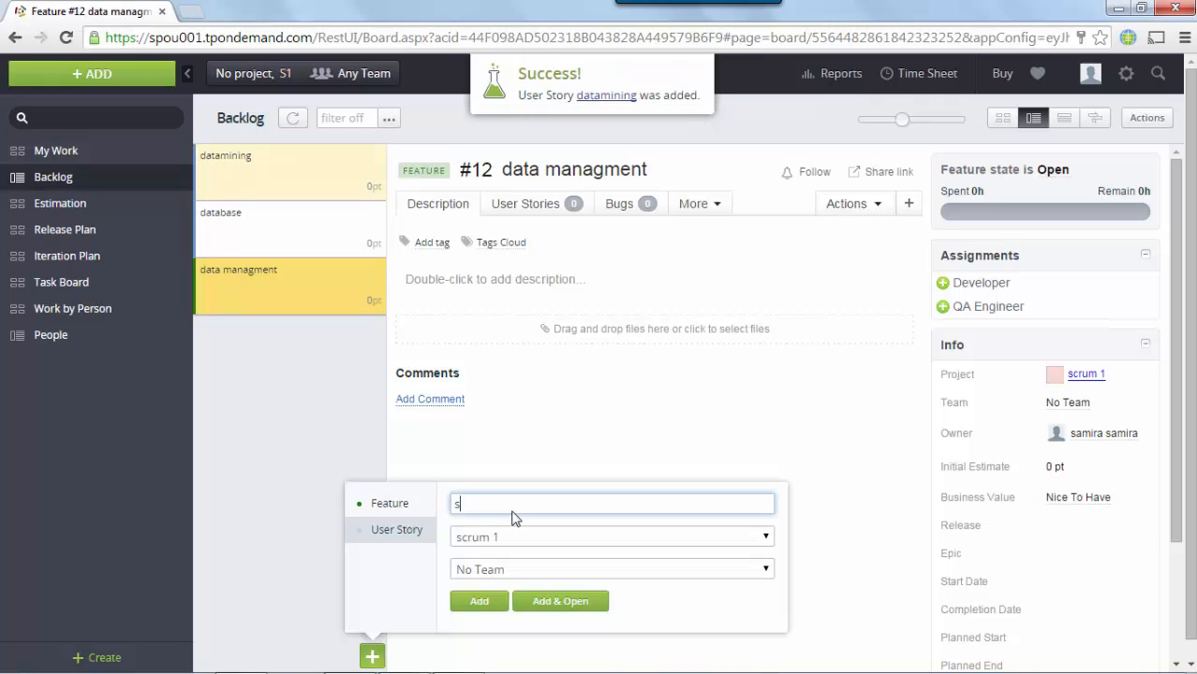
{"action": "type", "text": "torage"}
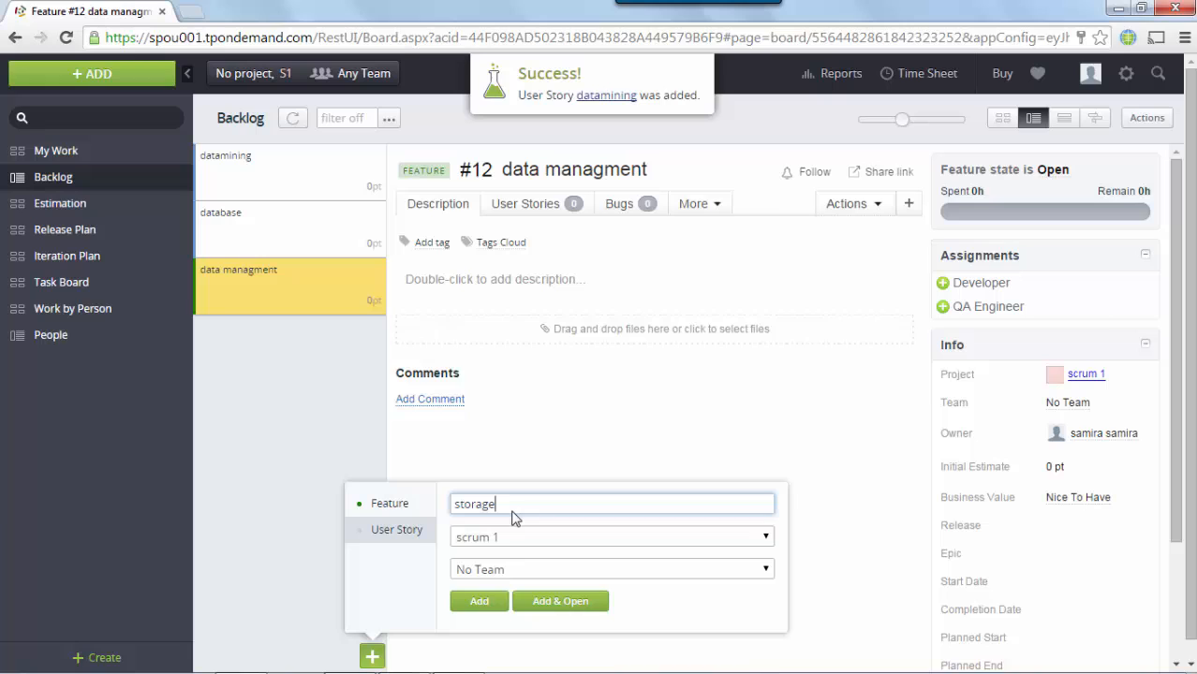
{"action": "left_click", "coordinate": [484, 602]}
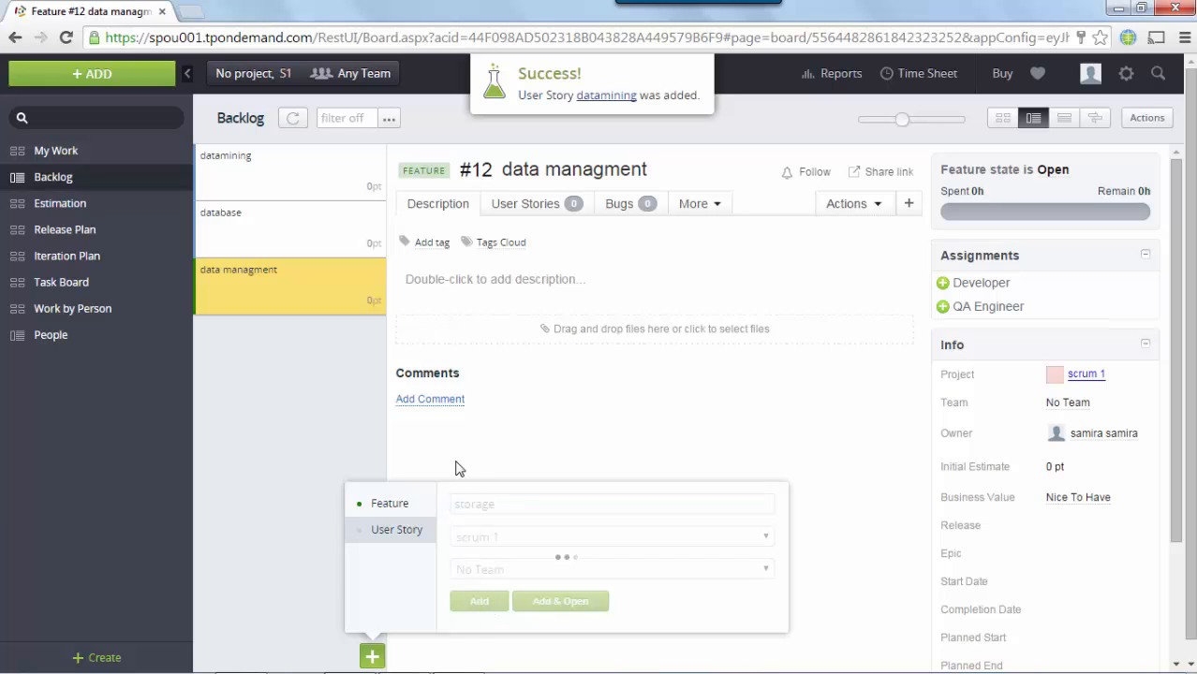
{"action": "left_click", "coordinate": [311, 492]}
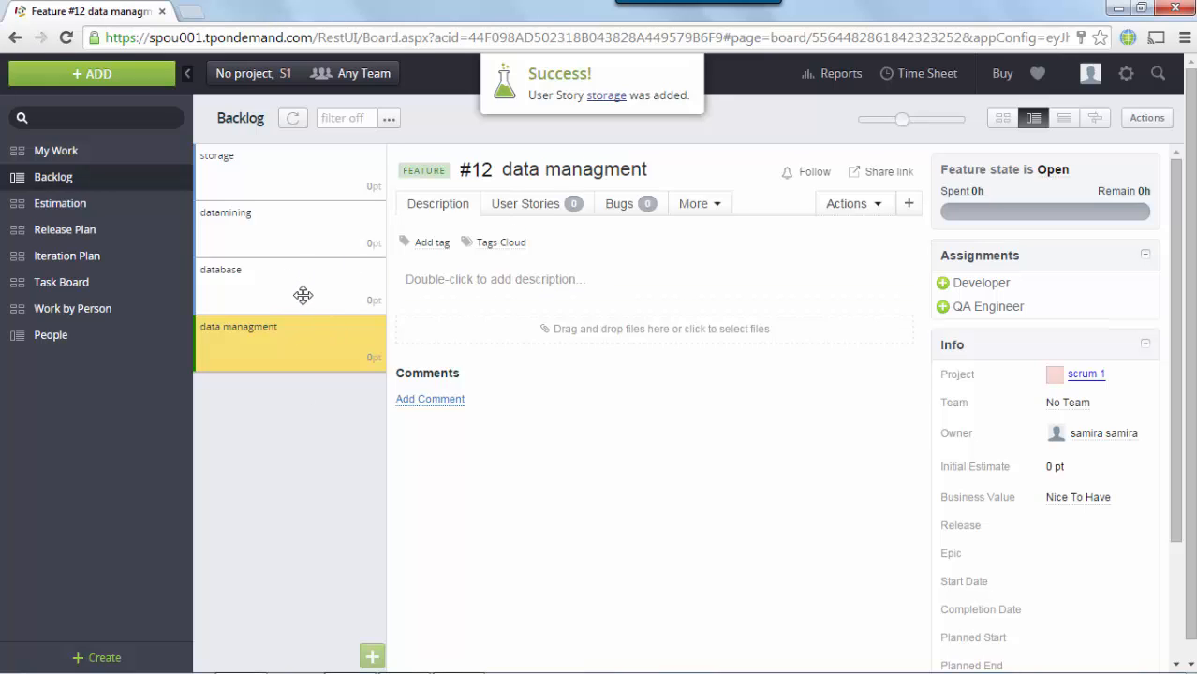
Step: Comment on feature #12 'data managment' and drag the database story above datamining
{"action": "left_click", "coordinate": [422, 400]}
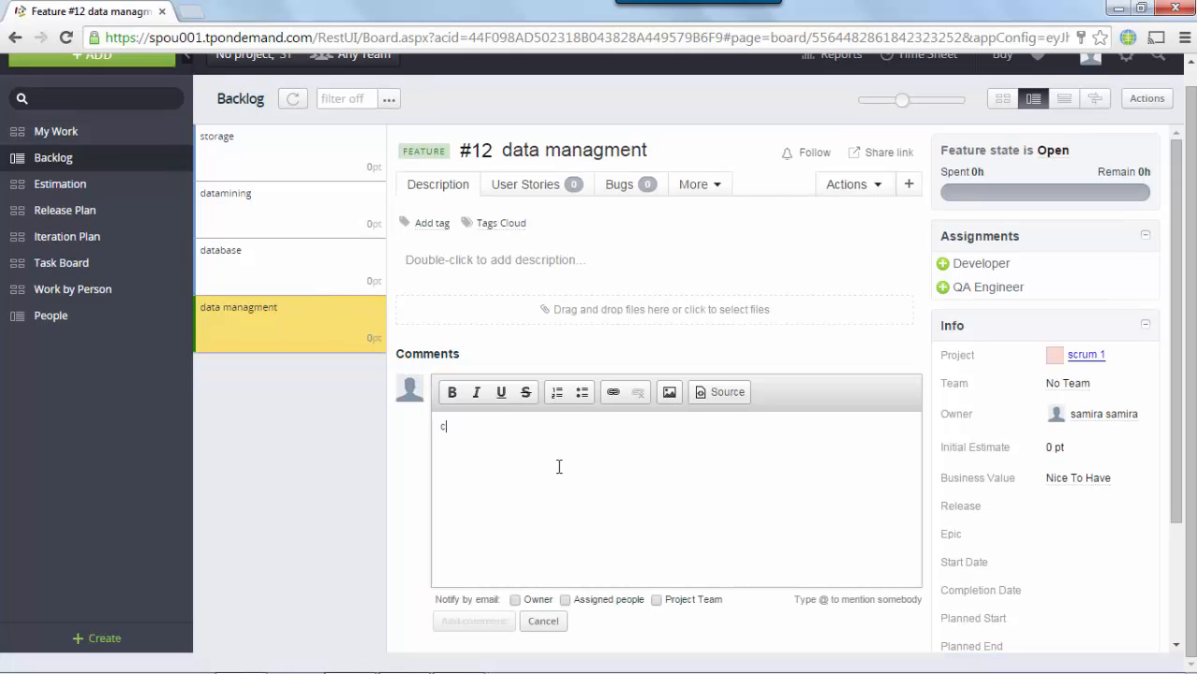
{"action": "key", "text": "BackSpace"}
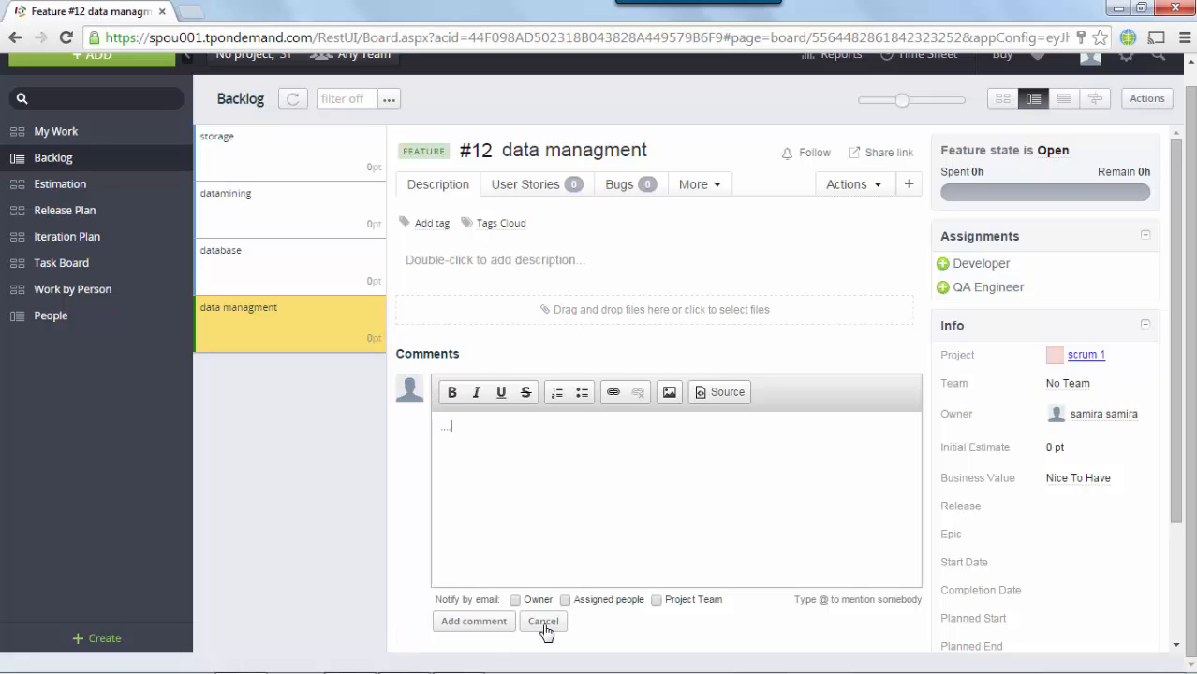
{"action": "left_click", "coordinate": [478, 621]}
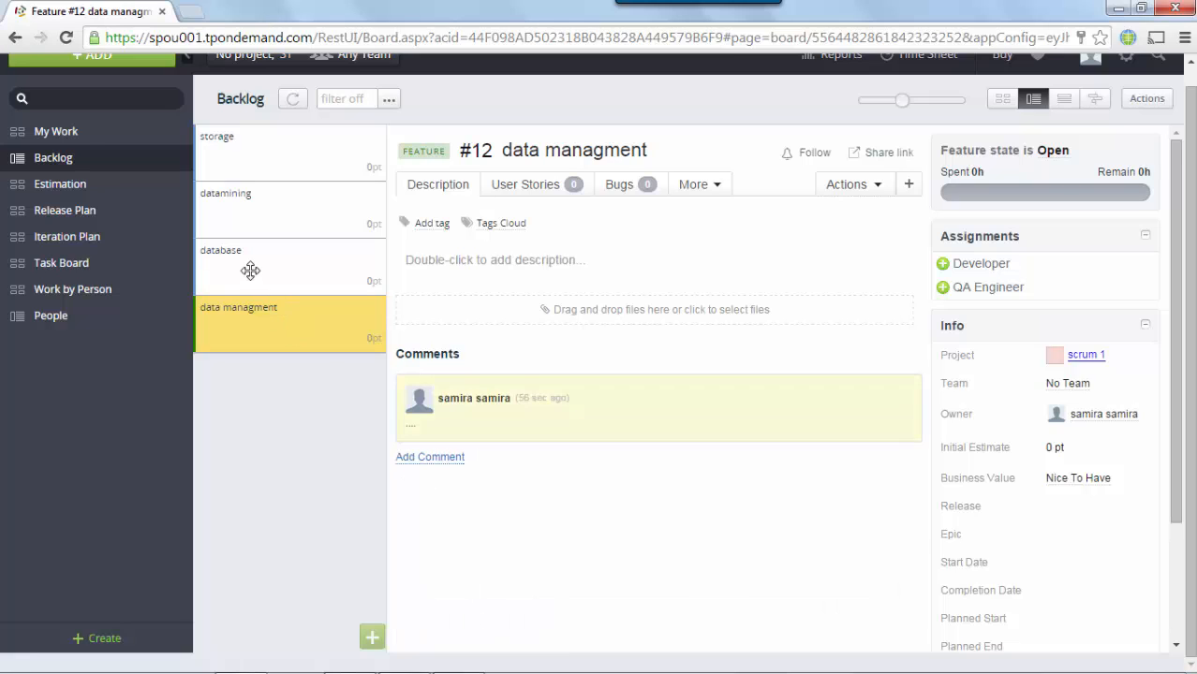
{"action": "left_click_drag", "start_coordinate": [242, 266], "coordinate": [251, 192]}
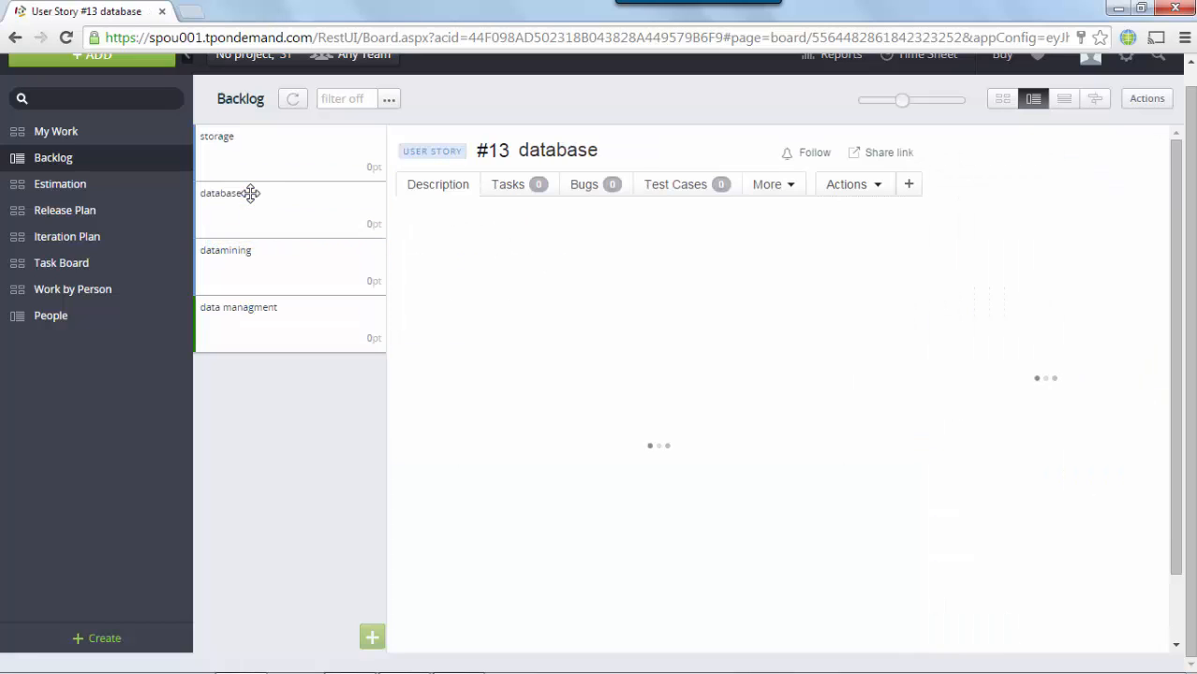
Step: On the Estimation board, estimate datamining at 21 points, storage at 5 and database at ∞
{"action": "left_click", "coordinate": [83, 190]}
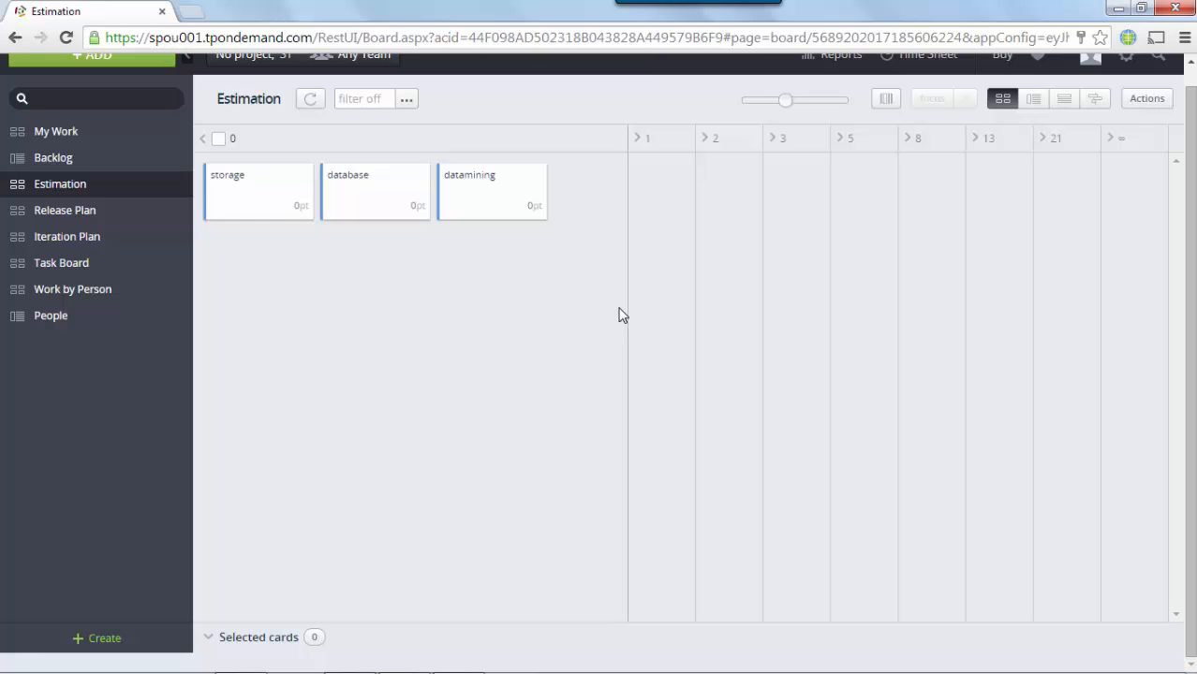
{"action": "left_click_drag", "start_coordinate": [495, 192], "coordinate": [1063, 245]}
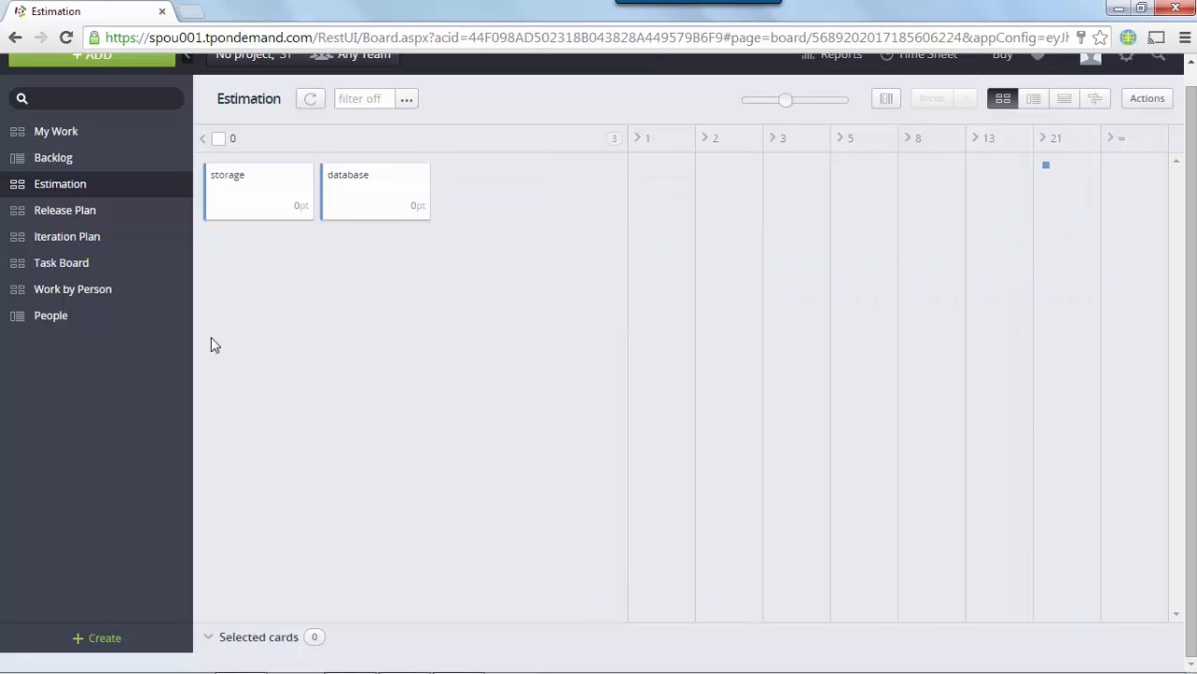
{"action": "mouse_move", "coordinate": [282, 203]}
{"action": "left_mouse_down"}
{"action": "mouse_move", "coordinate": [590, 260]}
{"action": "mouse_move", "coordinate": [684, 227]}
{"action": "left_mouse_up"}
{"action": "mouse_move", "coordinate": [245, 183]}
{"action": "left_mouse_down"}
{"action": "mouse_move", "coordinate": [342, 190]}
{"action": "mouse_move", "coordinate": [562, 248]}
{"action": "mouse_move", "coordinate": [1125, 192]}
{"action": "left_mouse_up"}
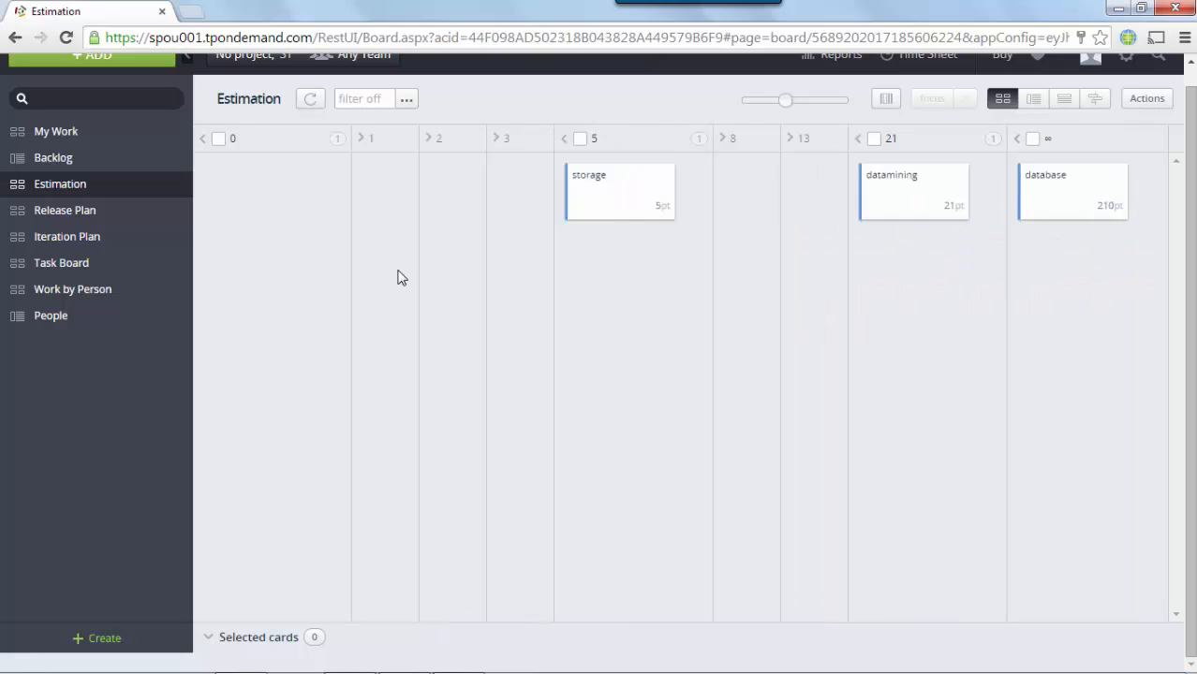
Step: Create a release named 'alpha release' running 5 to 30 November 2014
{"action": "left_click", "coordinate": [94, 212]}
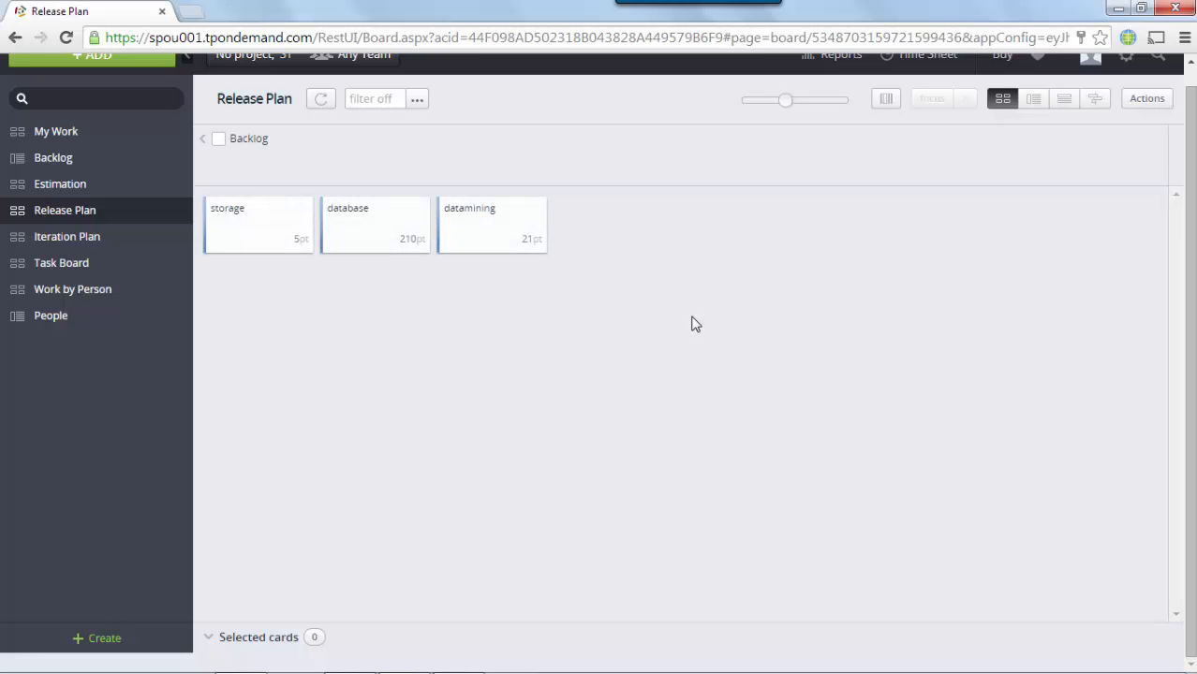
{"action": "mouse_move", "coordinate": [1161, 140]}
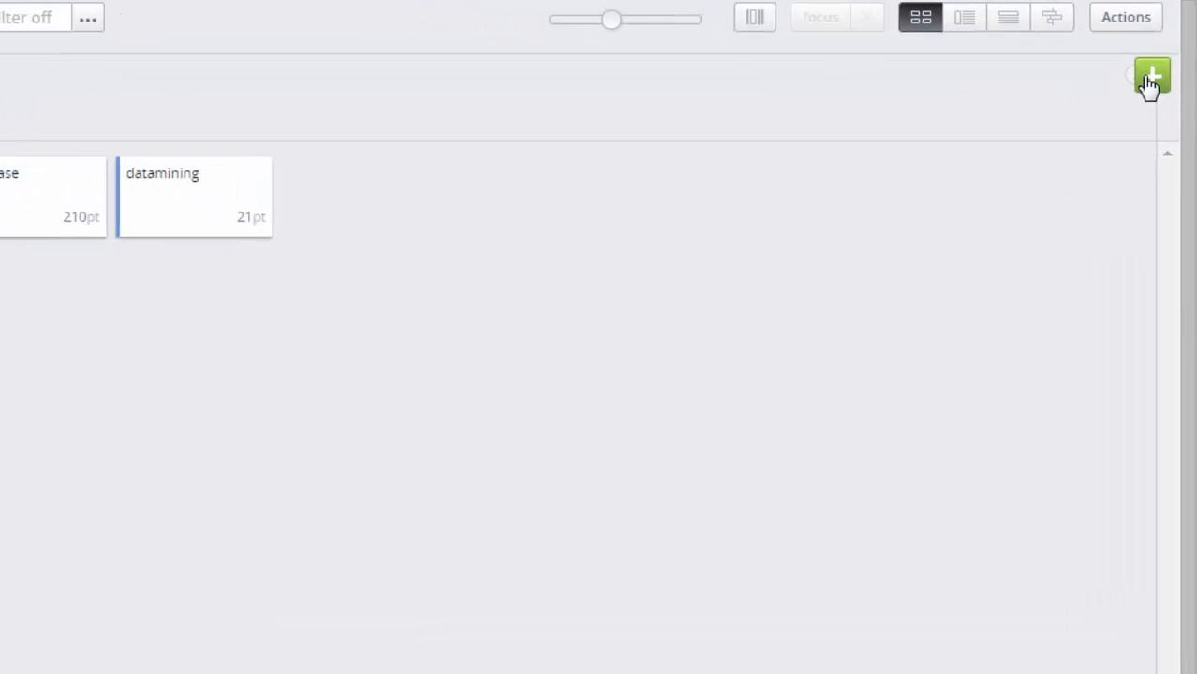
{"action": "left_click", "coordinate": [1146, 58]}
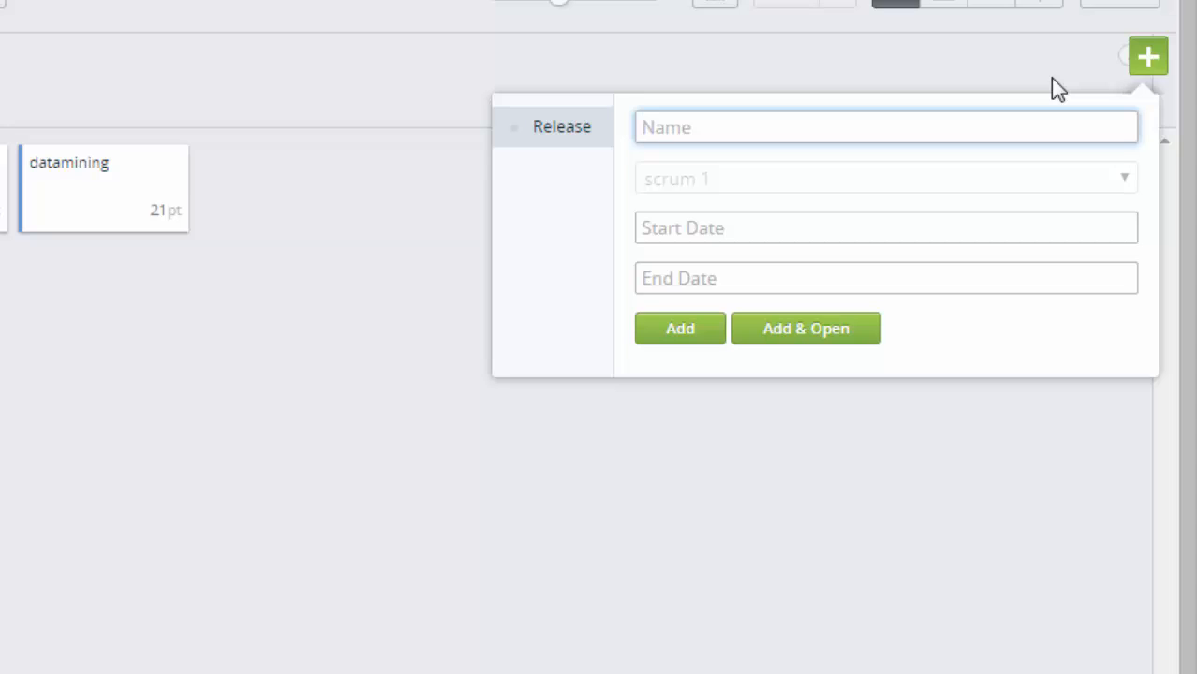
{"action": "type", "text": "alpha rel"}
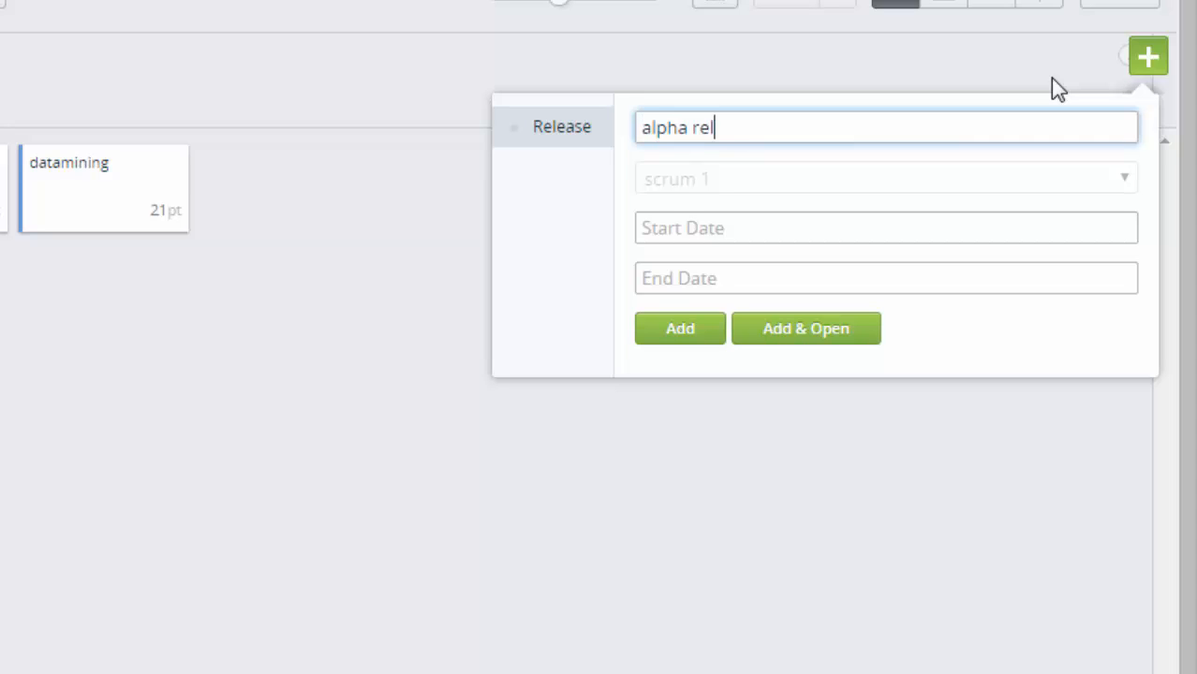
{"action": "type", "text": "ease"}
{"action": "left_click", "coordinate": [855, 228]}
{"action": "left_click", "coordinate": [773, 397]}
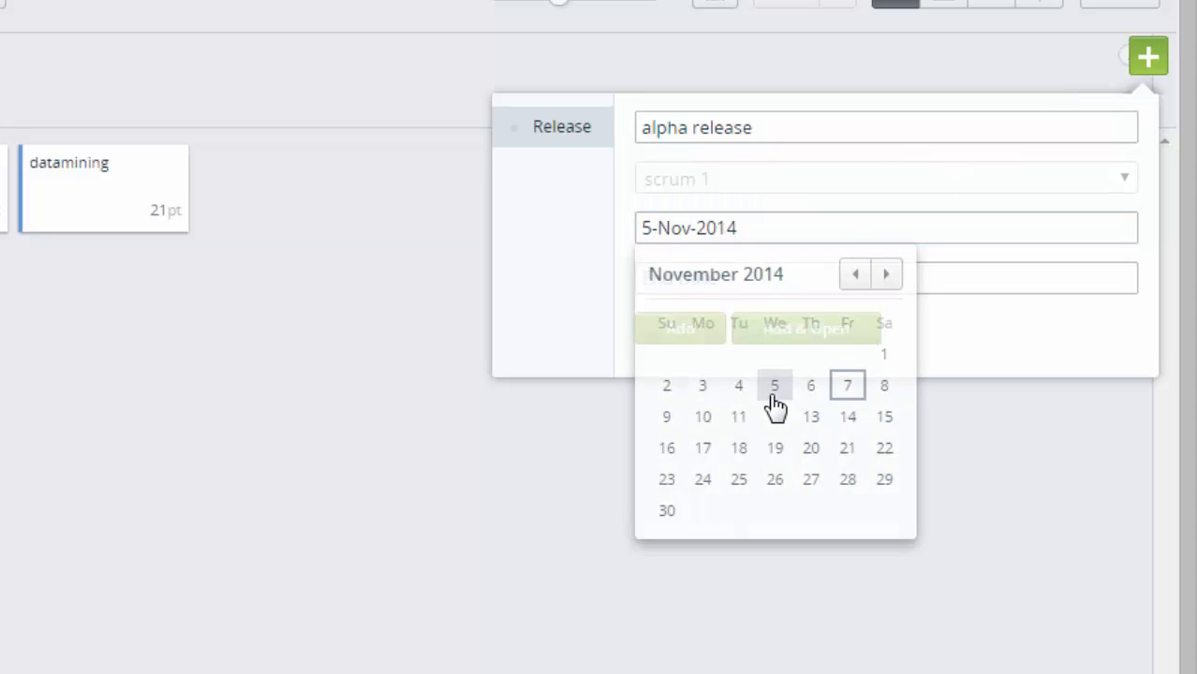
{"action": "left_click", "coordinate": [875, 278]}
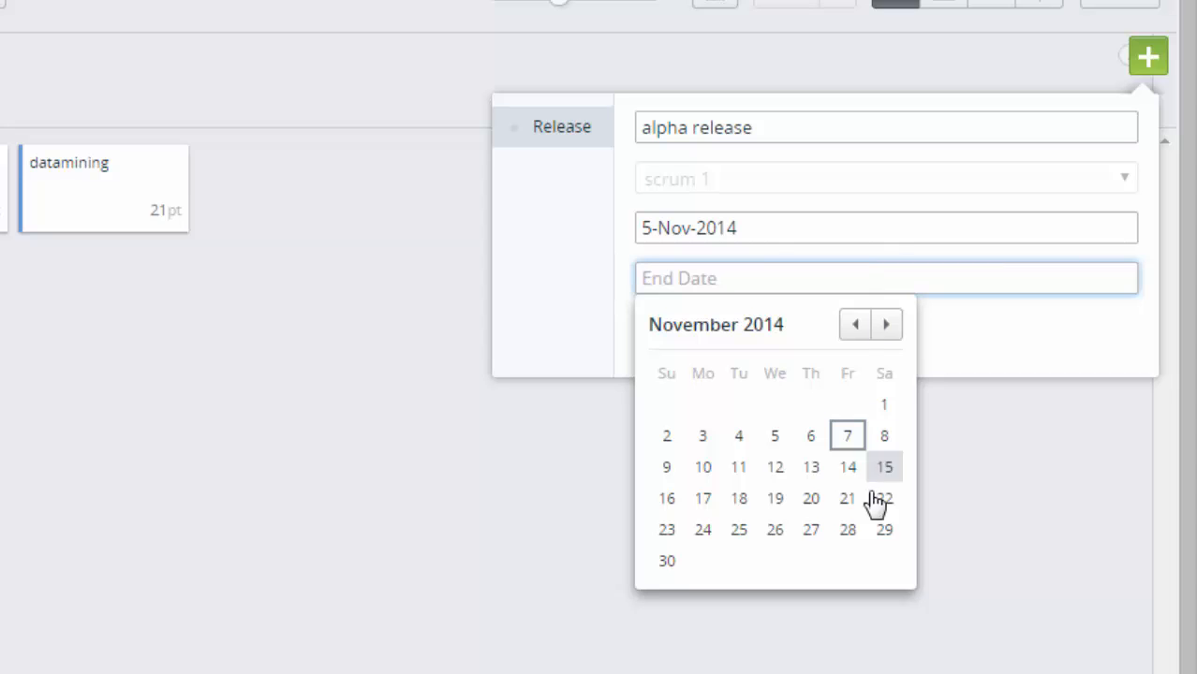
{"action": "left_click", "coordinate": [667, 561]}
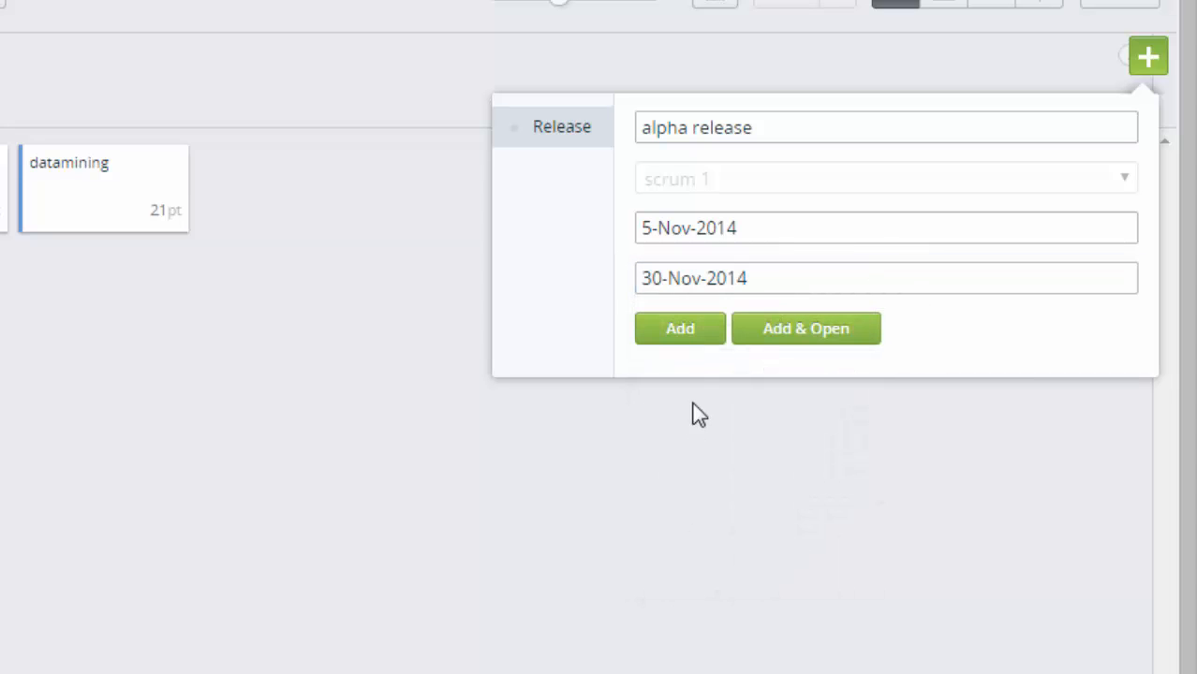
{"action": "left_click", "coordinate": [682, 329]}
{"action": "left_click", "coordinate": [410, 353]}
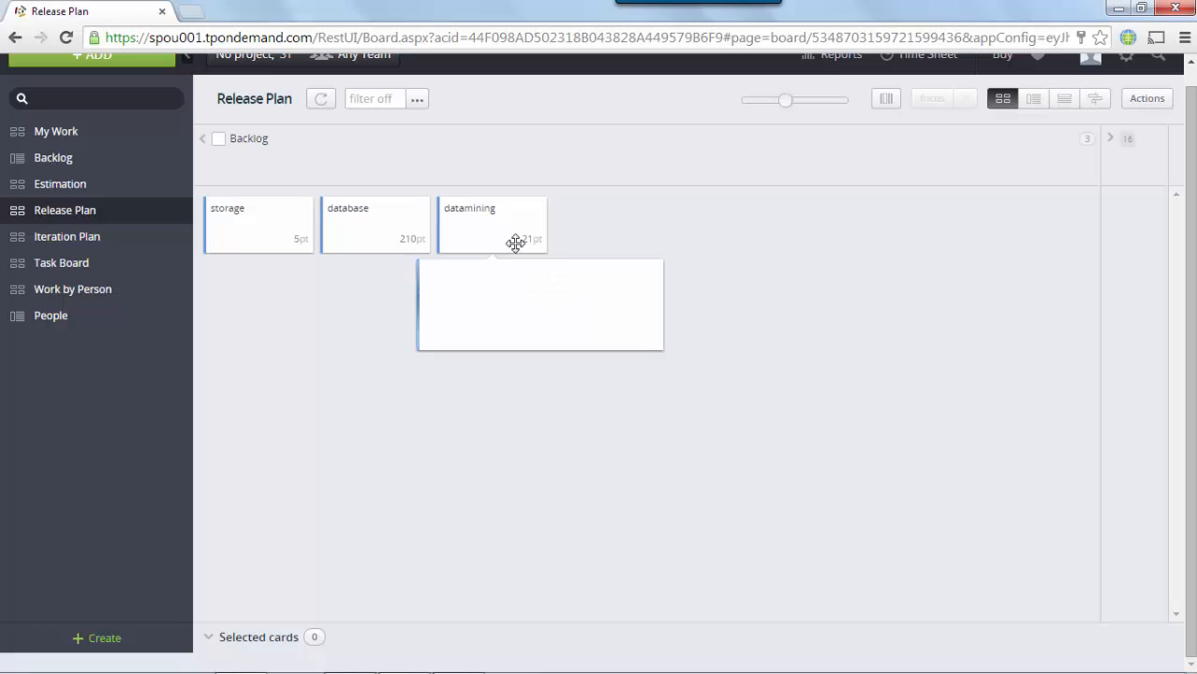
Step: Plan the datamining, database and storage stories into the alpha release
{"action": "mouse_move", "coordinate": [515, 243]}
{"action": "left_mouse_down"}
{"action": "mouse_move", "coordinate": [1002, 329]}
{"action": "mouse_move", "coordinate": [1192, 258]}
{"action": "left_mouse_up"}
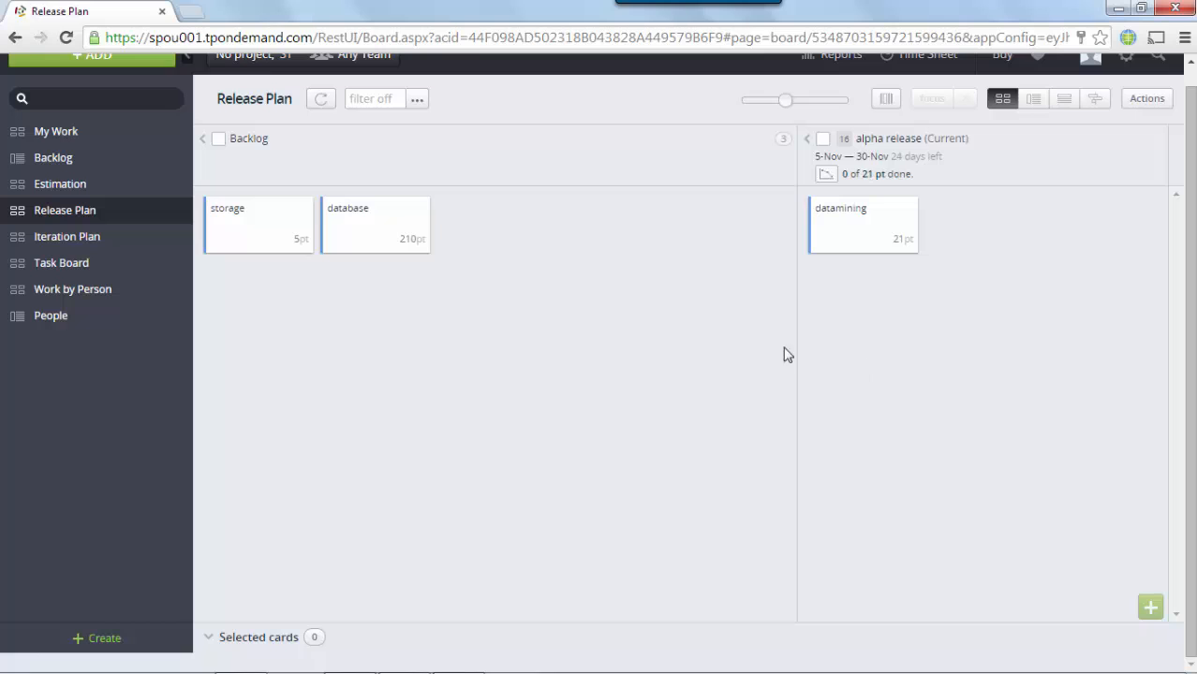
{"action": "left_click_drag", "start_coordinate": [353, 229], "coordinate": [842, 338]}
{"action": "left_click_drag", "start_coordinate": [279, 229], "coordinate": [915, 373]}
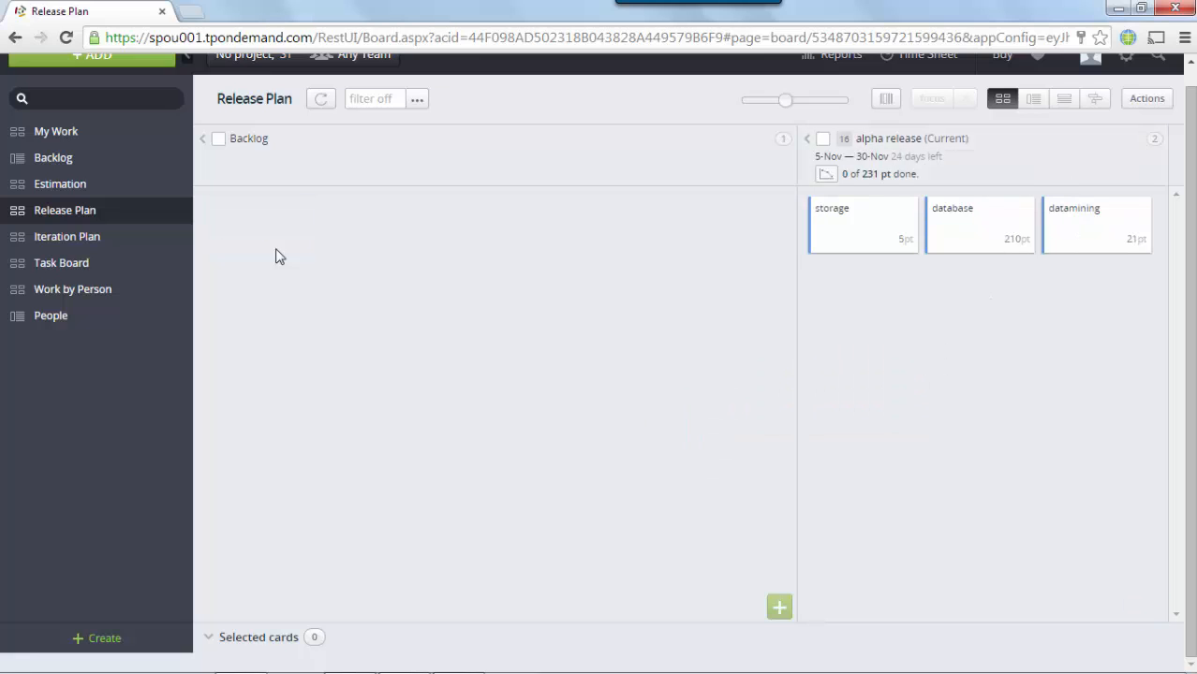
Step: Create 'sprint # 1' in alpha release from 14 Nov 2014 for 6 days, holding all three stories
{"action": "left_click", "coordinate": [120, 239]}
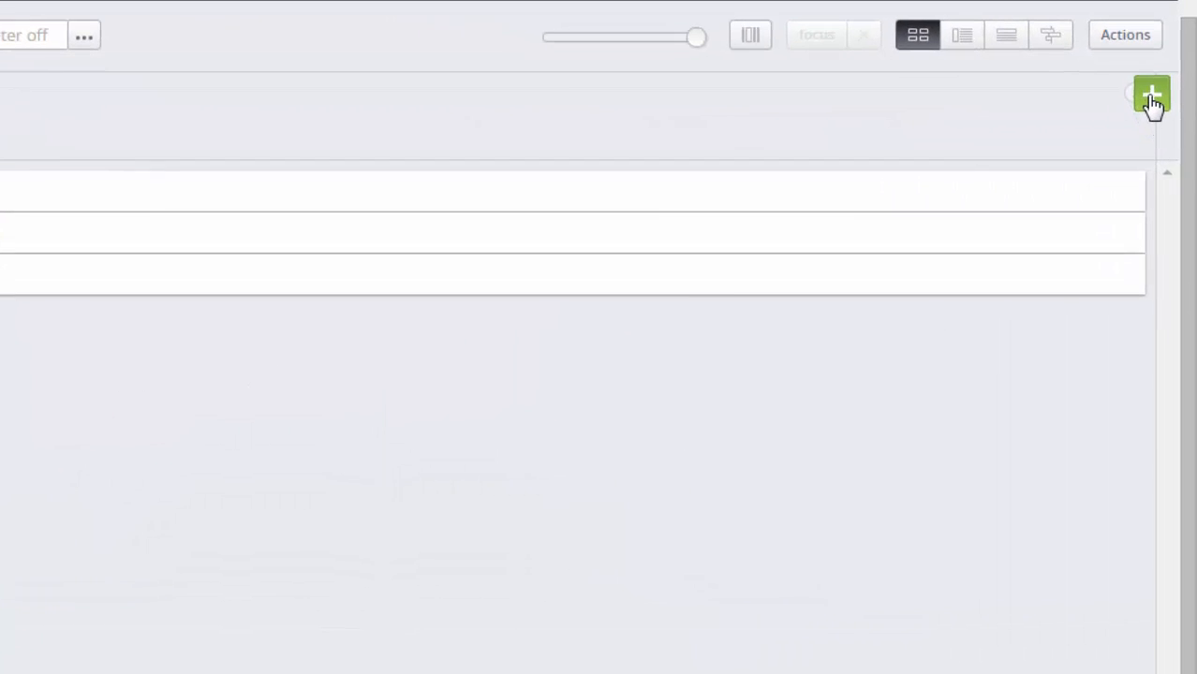
{"action": "left_click", "coordinate": [1165, 141]}
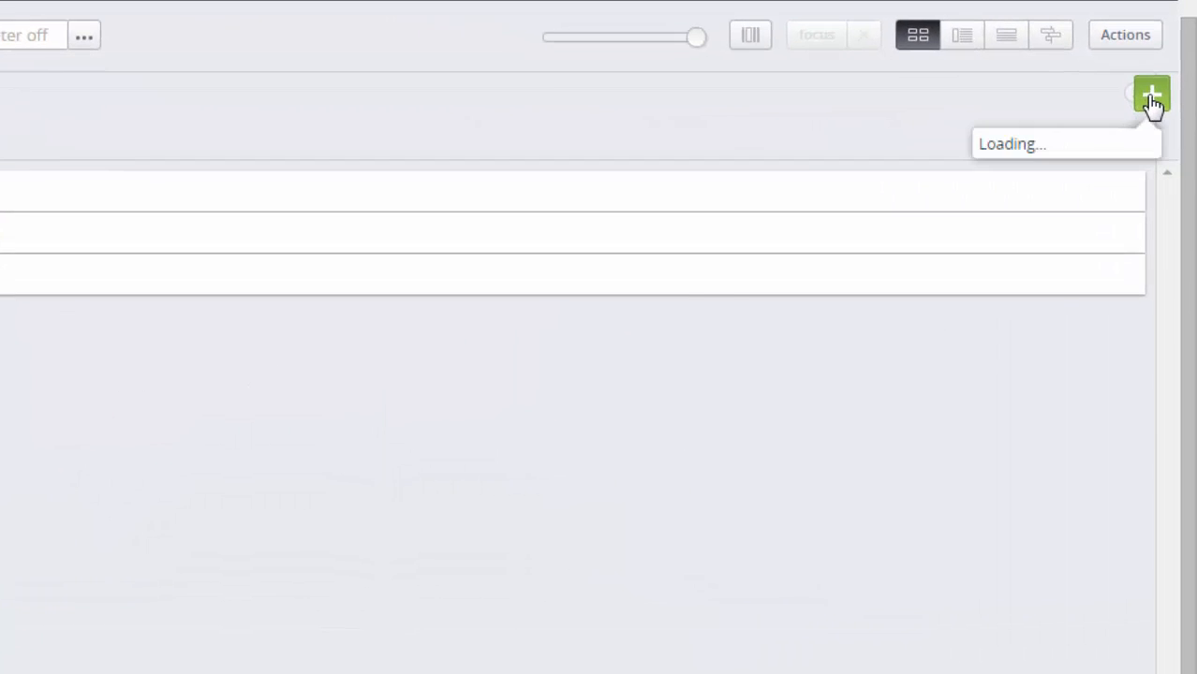
{"action": "type", "text": "sprint"}
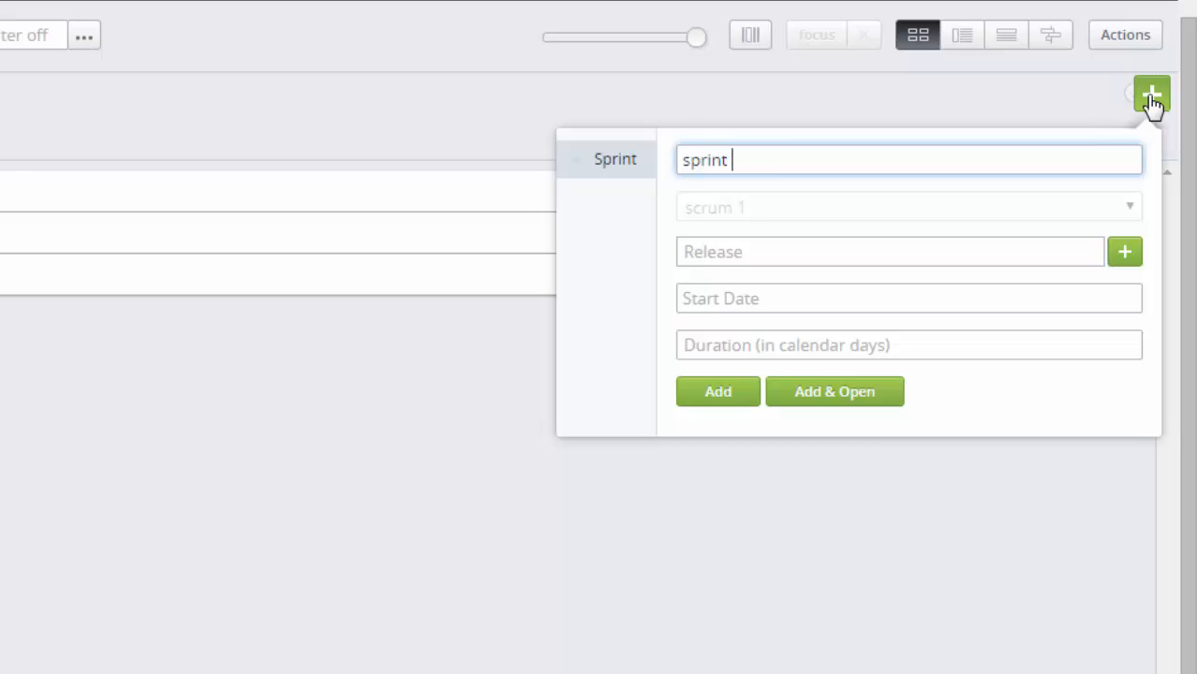
{"action": "type", "text": " # 1"}
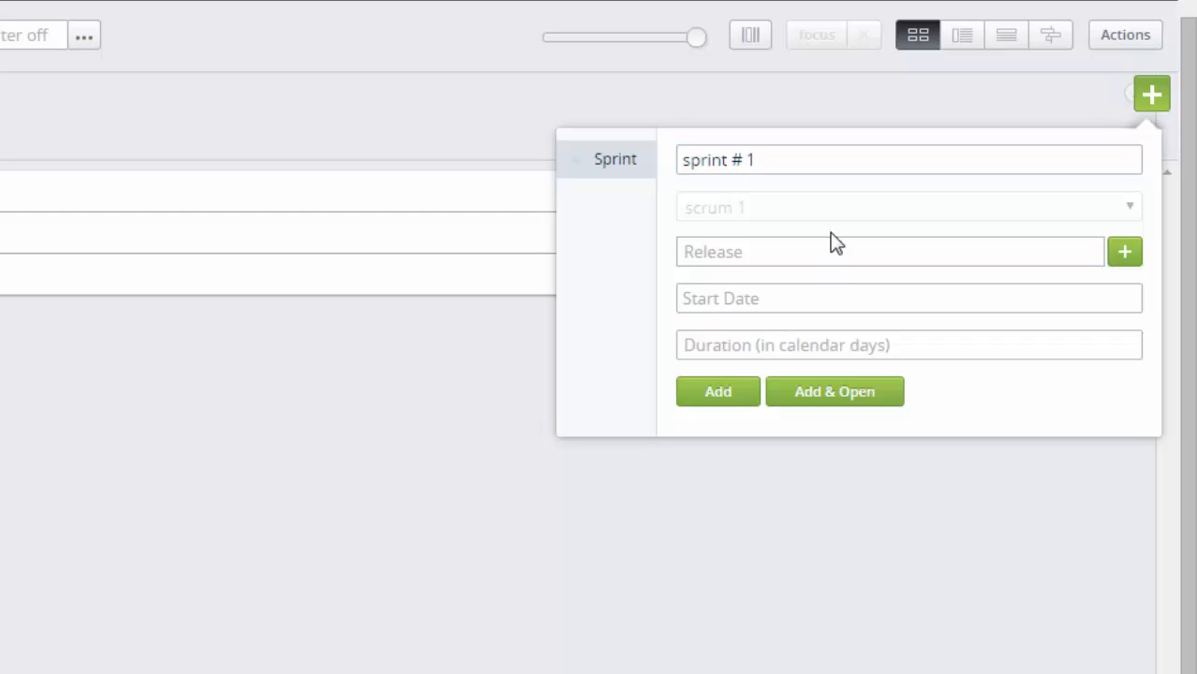
{"action": "left_click", "coordinate": [833, 253]}
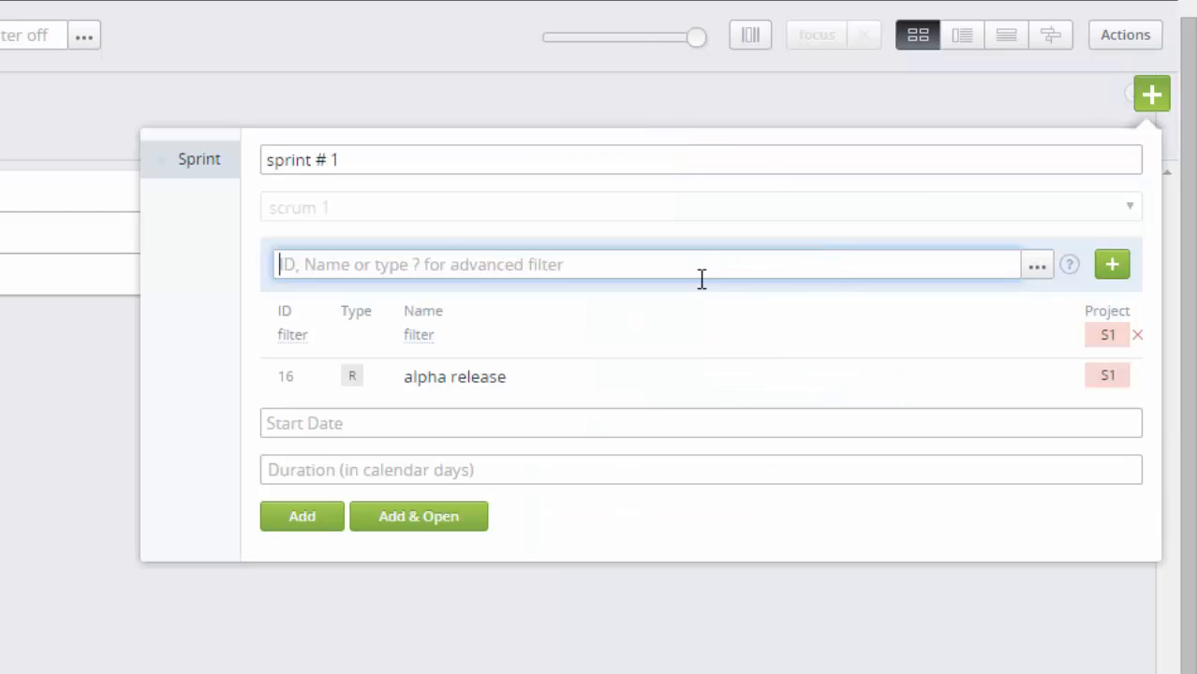
{"action": "left_click", "coordinate": [505, 384]}
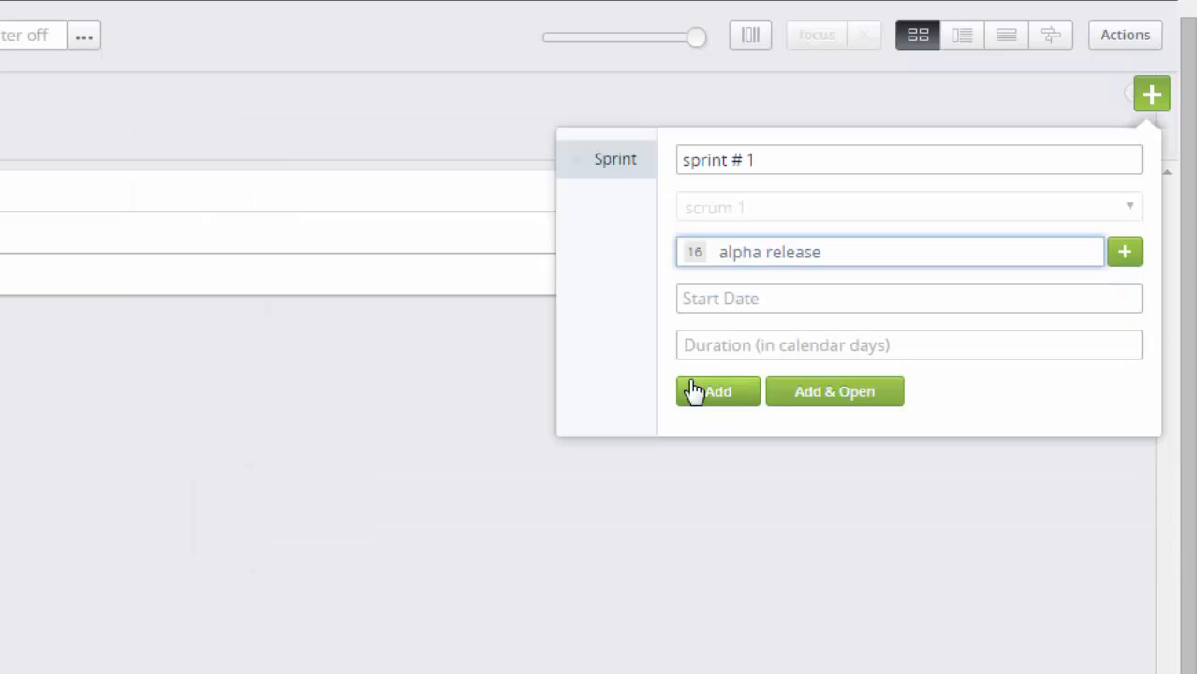
{"action": "left_click", "coordinate": [761, 298]}
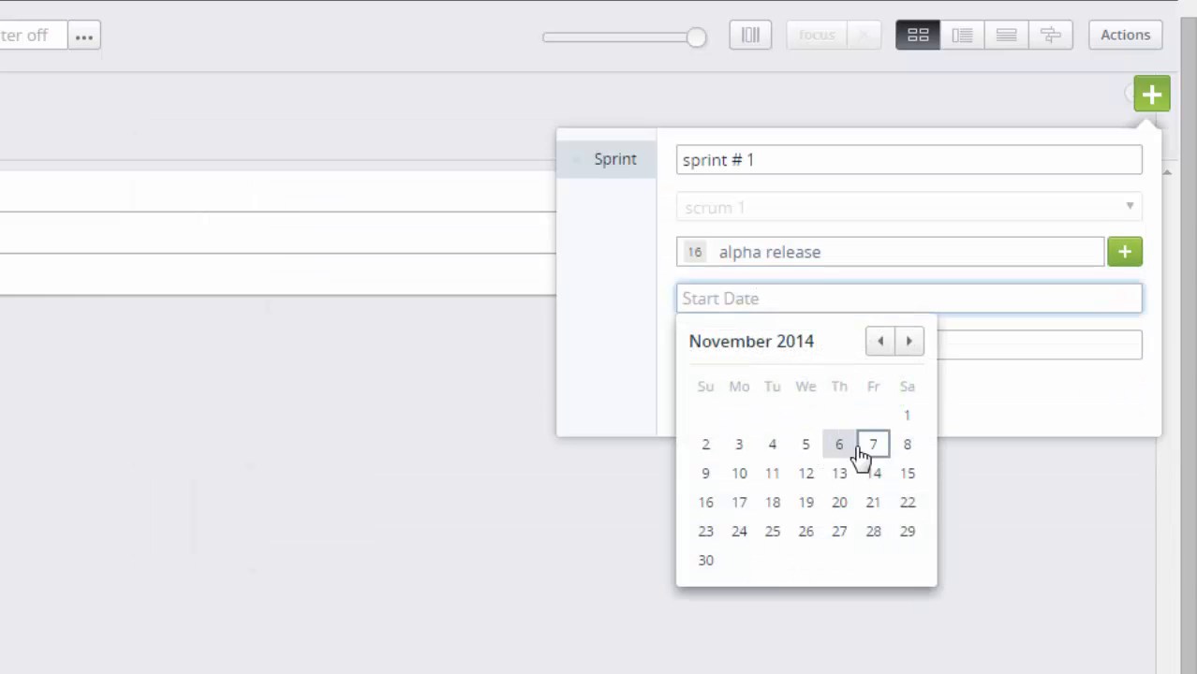
{"action": "left_click", "coordinate": [874, 474]}
{"action": "left_click", "coordinate": [738, 354]}
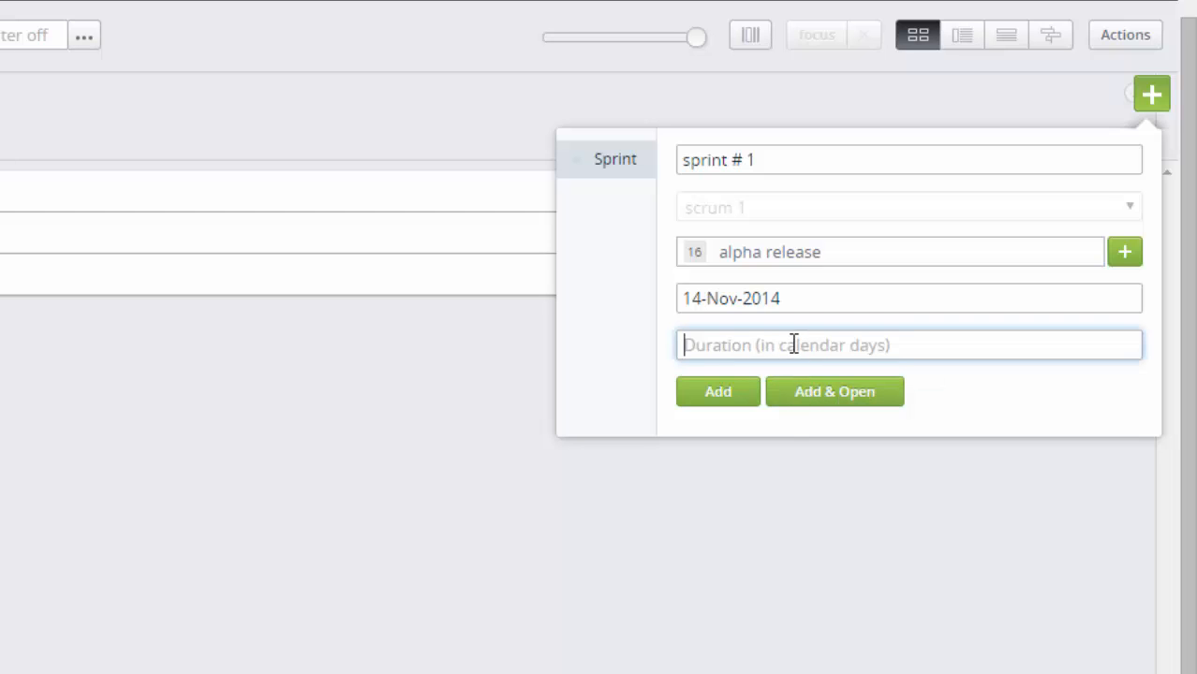
{"action": "type", "text": "6"}
{"action": "left_click", "coordinate": [729, 399]}
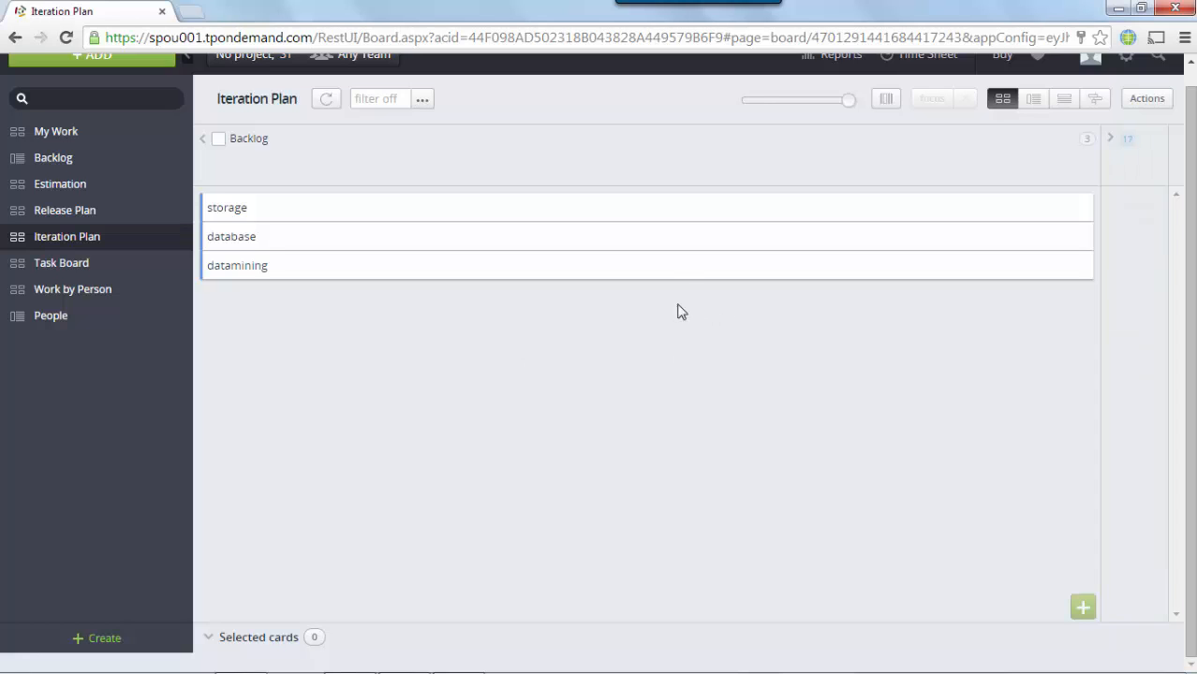
{"action": "left_click_drag", "start_coordinate": [681, 312], "coordinate": [1175, 285]}
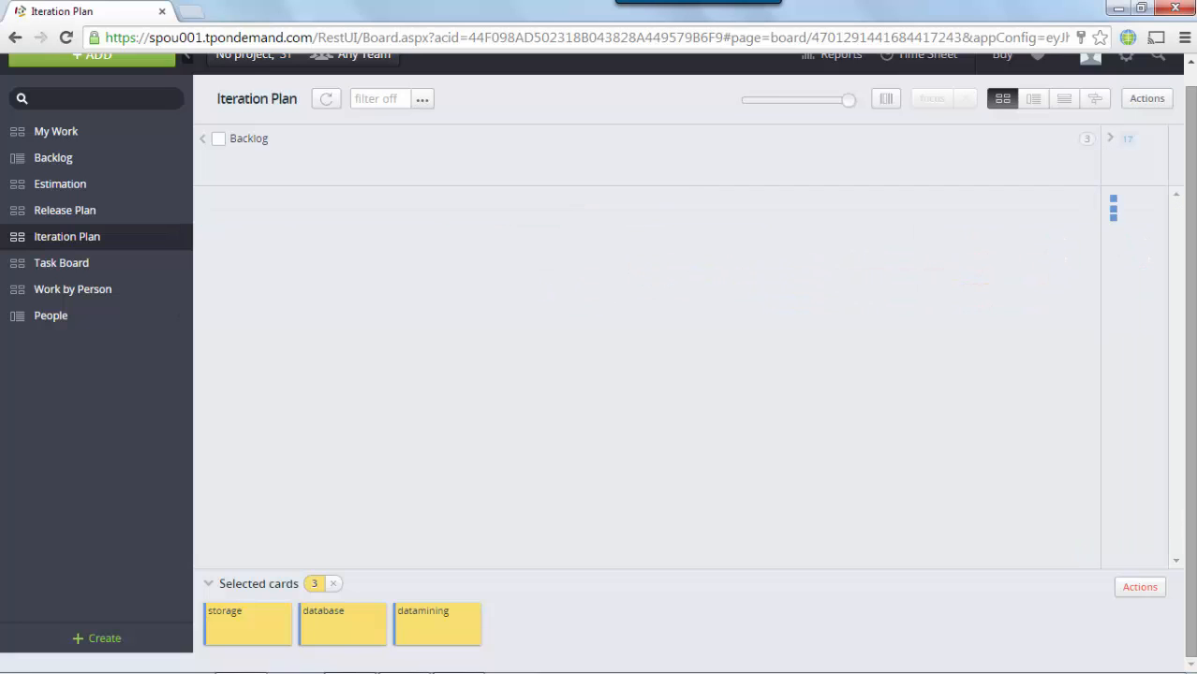
{"action": "left_click", "coordinate": [1142, 297]}
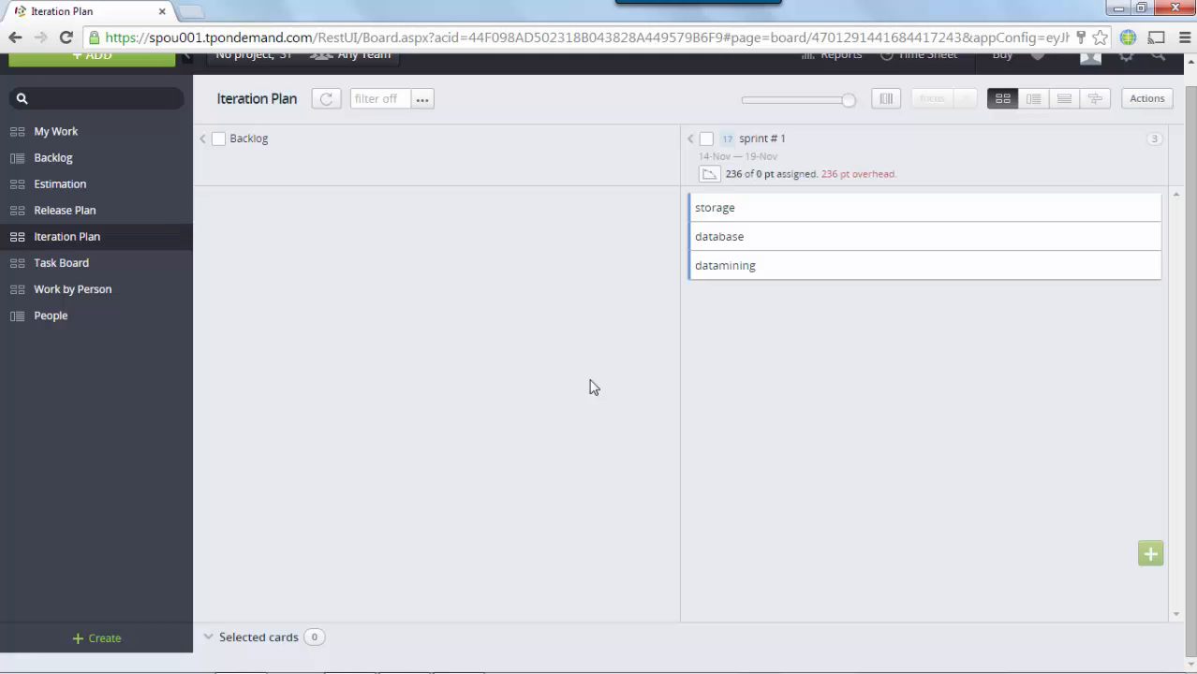
Step: On the work-by-person board, assign storage to one member, and datamining and database to another
{"action": "left_click", "coordinate": [69, 293]}
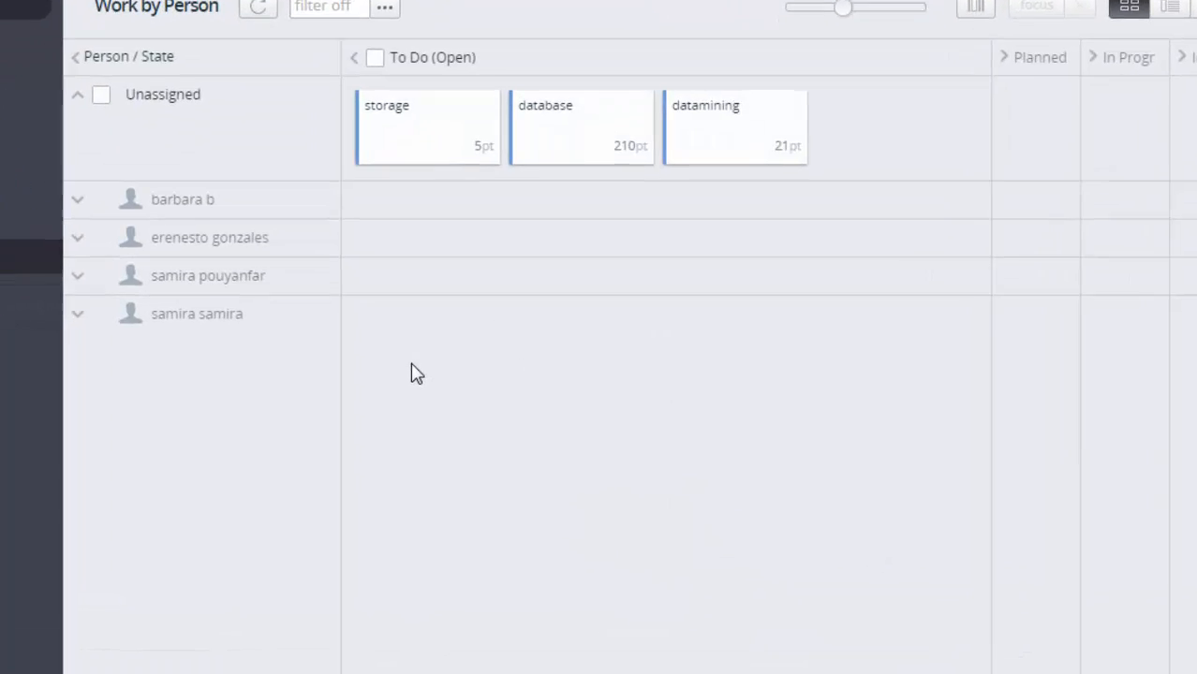
{"action": "left_click_drag", "start_coordinate": [398, 97], "coordinate": [408, 171]}
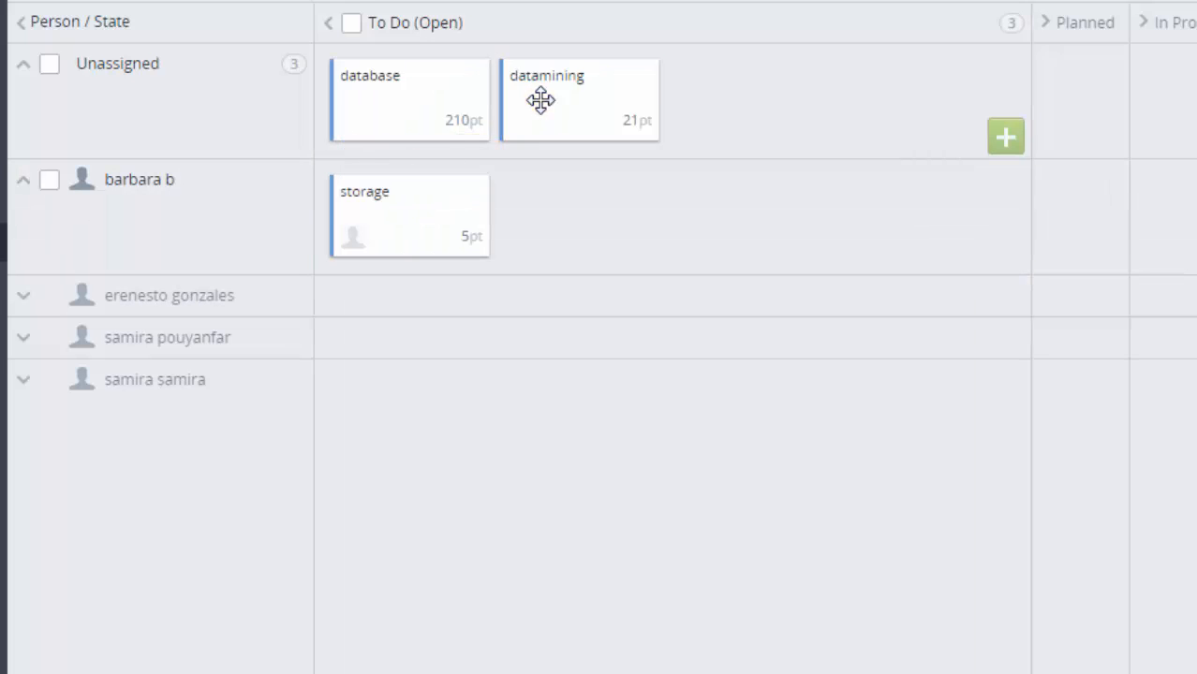
{"action": "left_click_drag", "start_coordinate": [540, 100], "coordinate": [447, 348]}
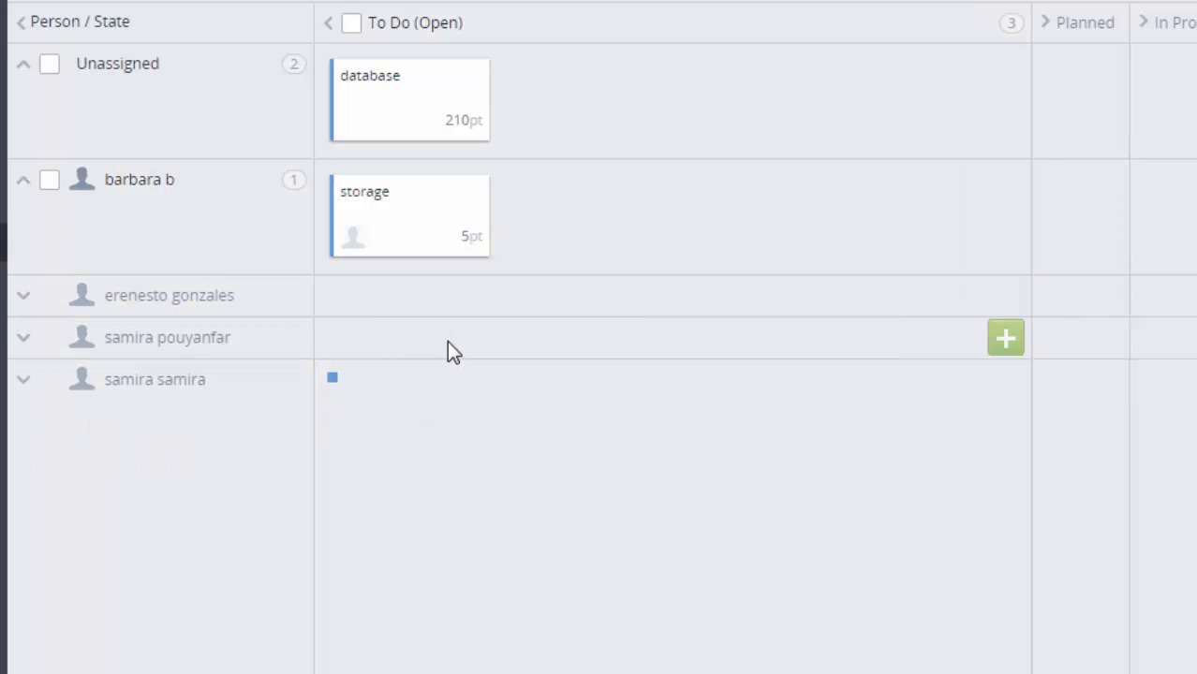
{"action": "left_click", "coordinate": [417, 117]}
{"action": "left_click_drag", "start_coordinate": [437, 114], "coordinate": [606, 403]}
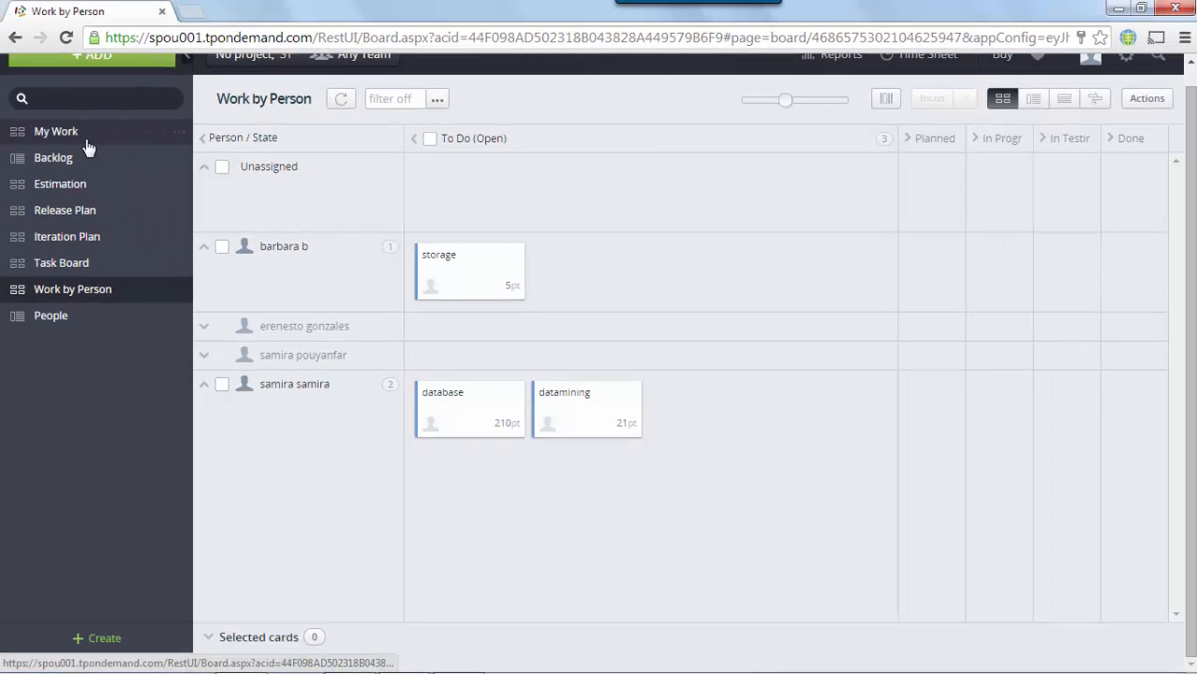
Step: Check My Work, then move datamining to the top of the backlog
{"action": "left_click", "coordinate": [10, 107]}
{"action": "left_click", "coordinate": [1193, 72]}
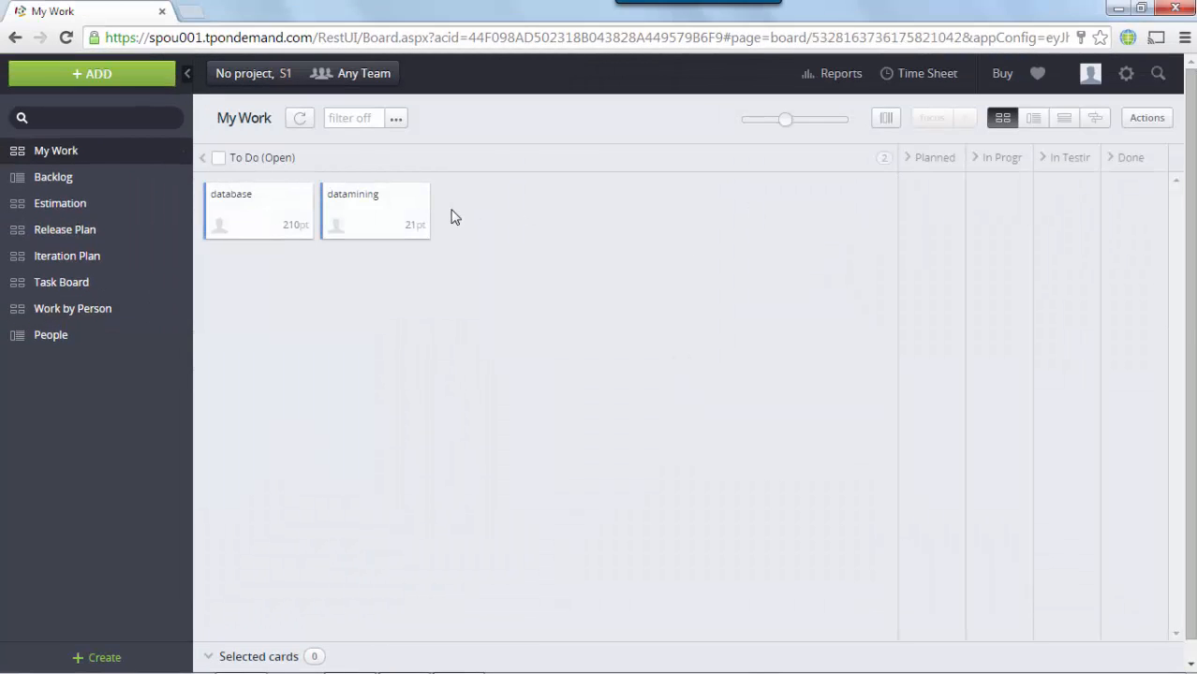
{"action": "left_click", "coordinate": [253, 220]}
{"action": "left_click", "coordinate": [117, 184]}
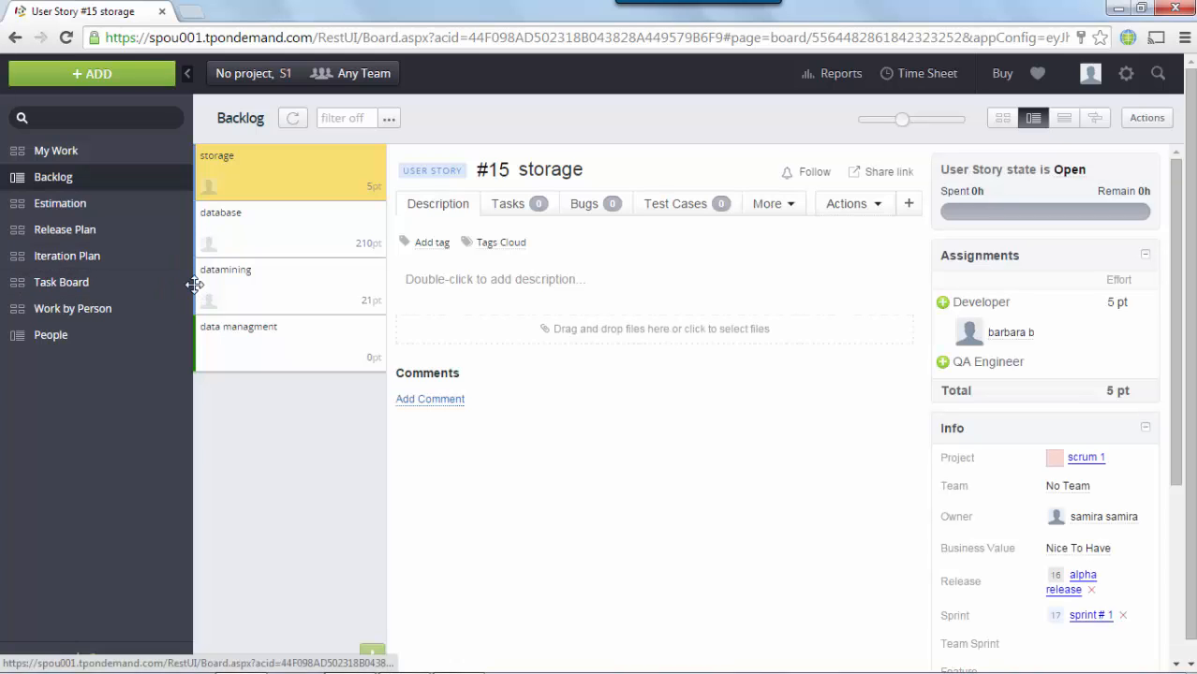
{"action": "left_click_drag", "start_coordinate": [194, 284], "coordinate": [215, 173]}
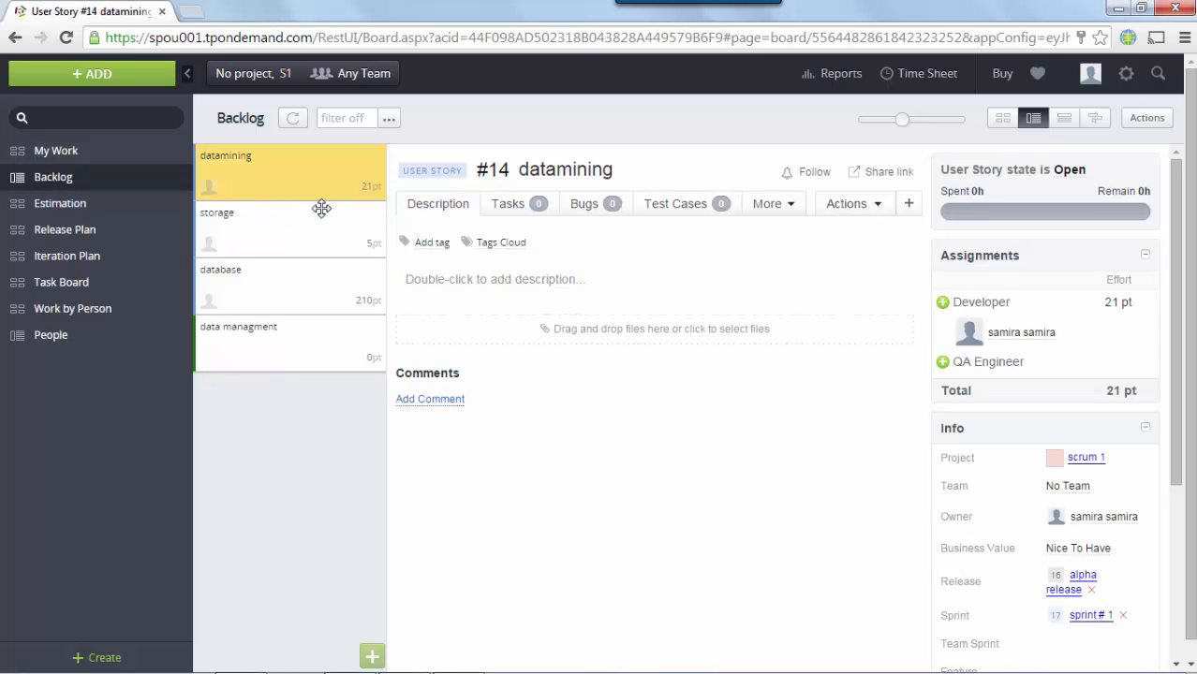
Step: Add tasks 'task 1', 'task 2' and 'task 3' to the datamining story
{"action": "left_click", "coordinate": [517, 211]}
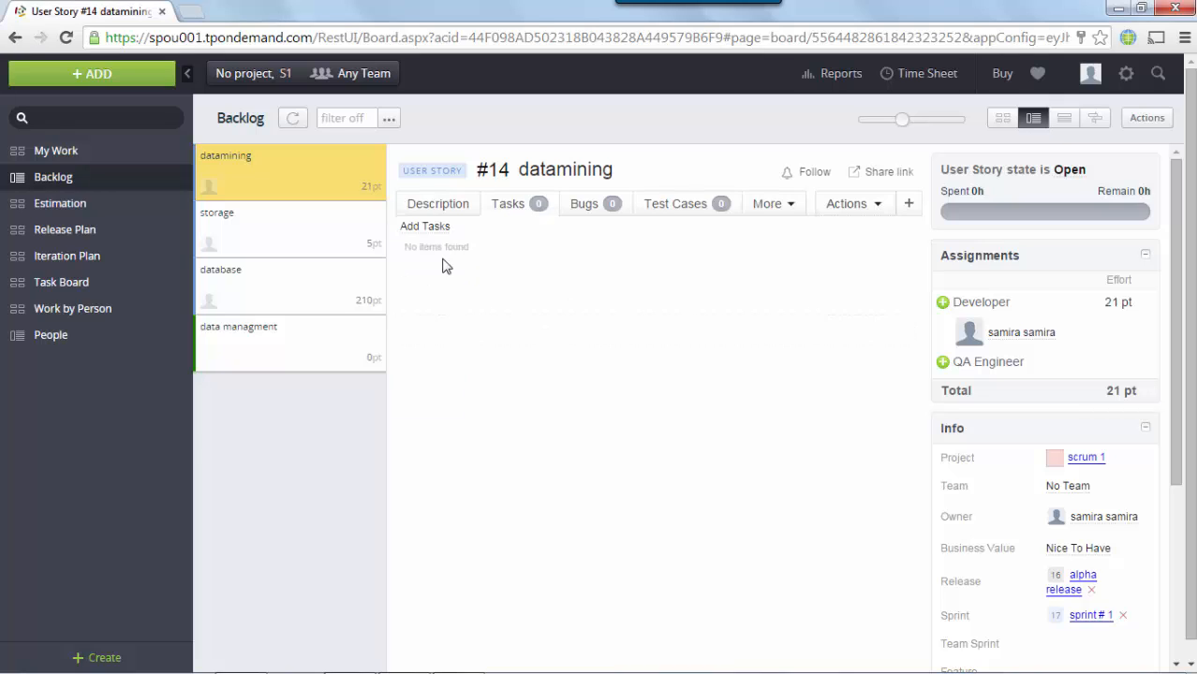
{"action": "left_click", "coordinate": [432, 227]}
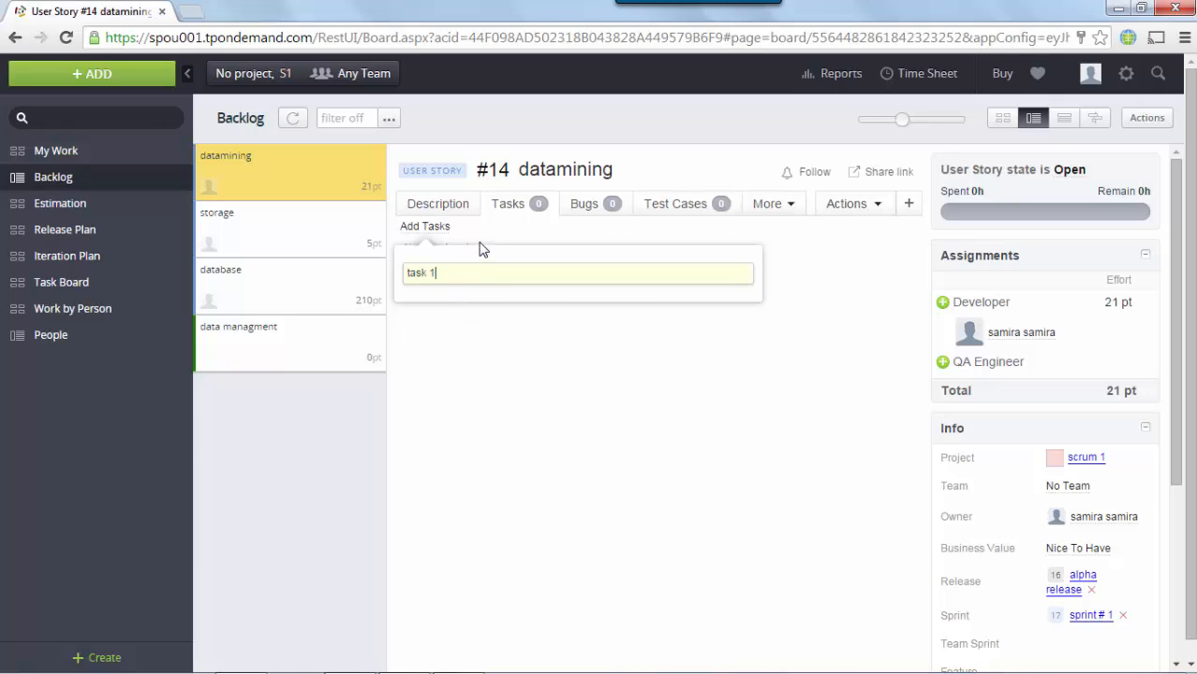
{"action": "key", "text": "Return"}
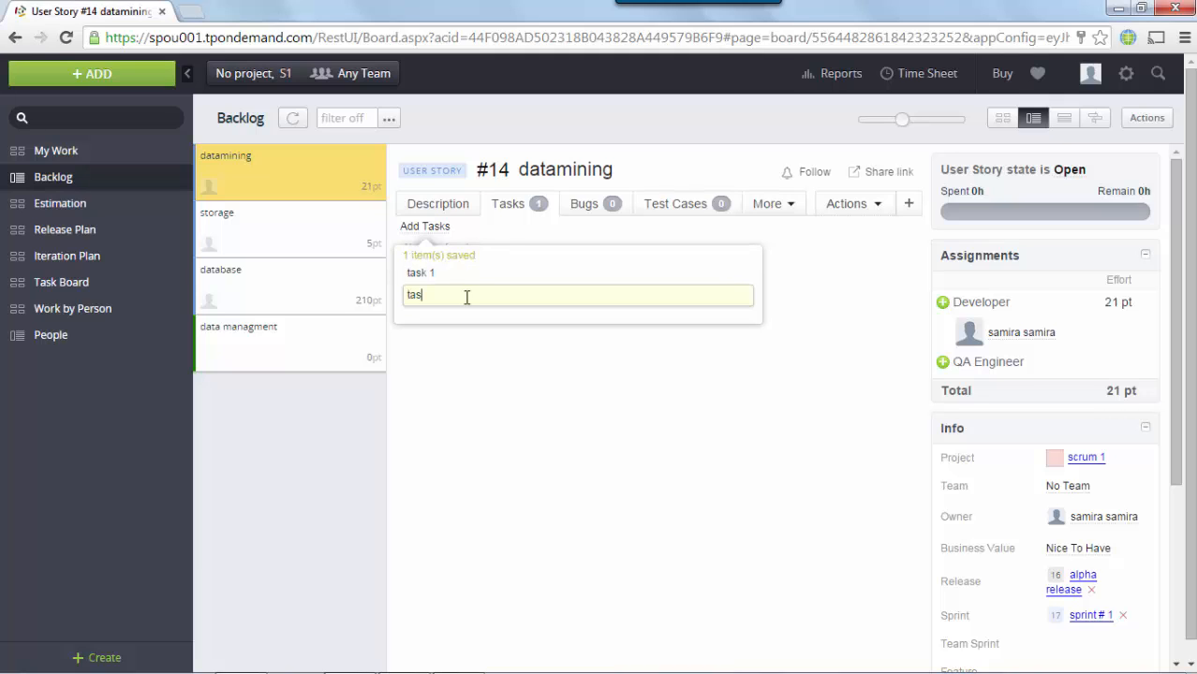
{"action": "type", "text": "task 2"}
{"action": "key", "text": "Return"}
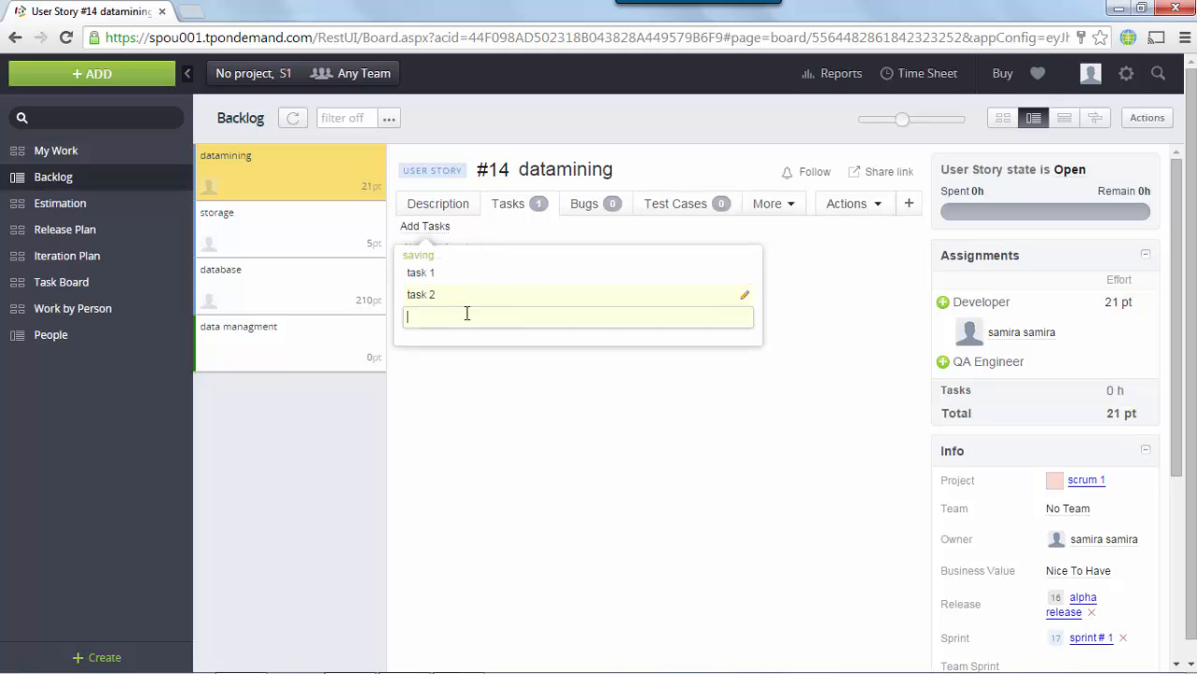
{"action": "type", "text": "task 3"}
{"action": "key", "text": "Return"}
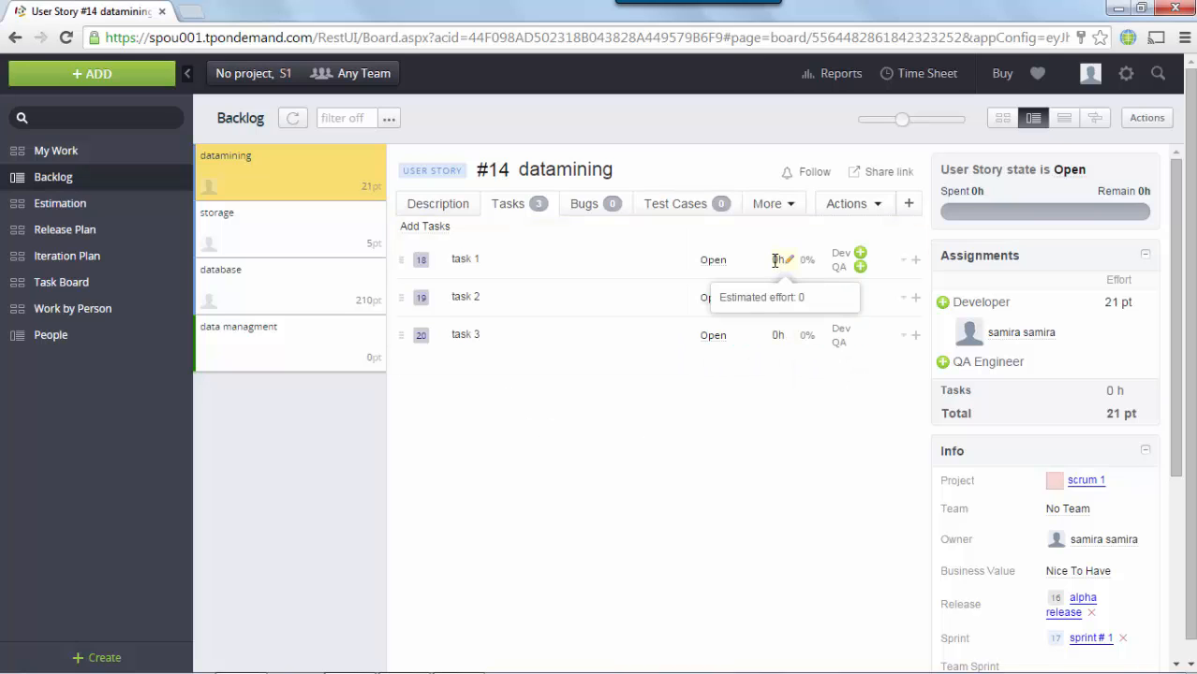
Step: Estimate the three tasks at 4h, 5h and 7h of effort
{"action": "left_click", "coordinate": [776, 260]}
{"action": "key", "text": "Tab"}
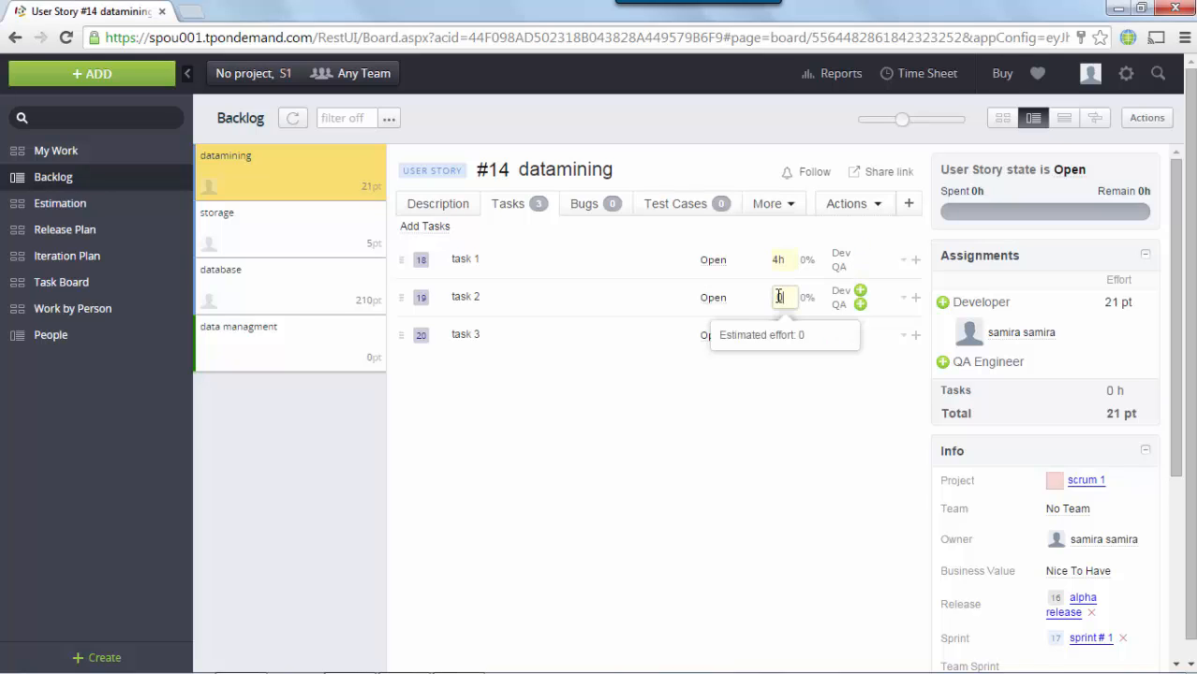
{"action": "type", "text": "5"}
{"action": "key", "text": "Tab"}
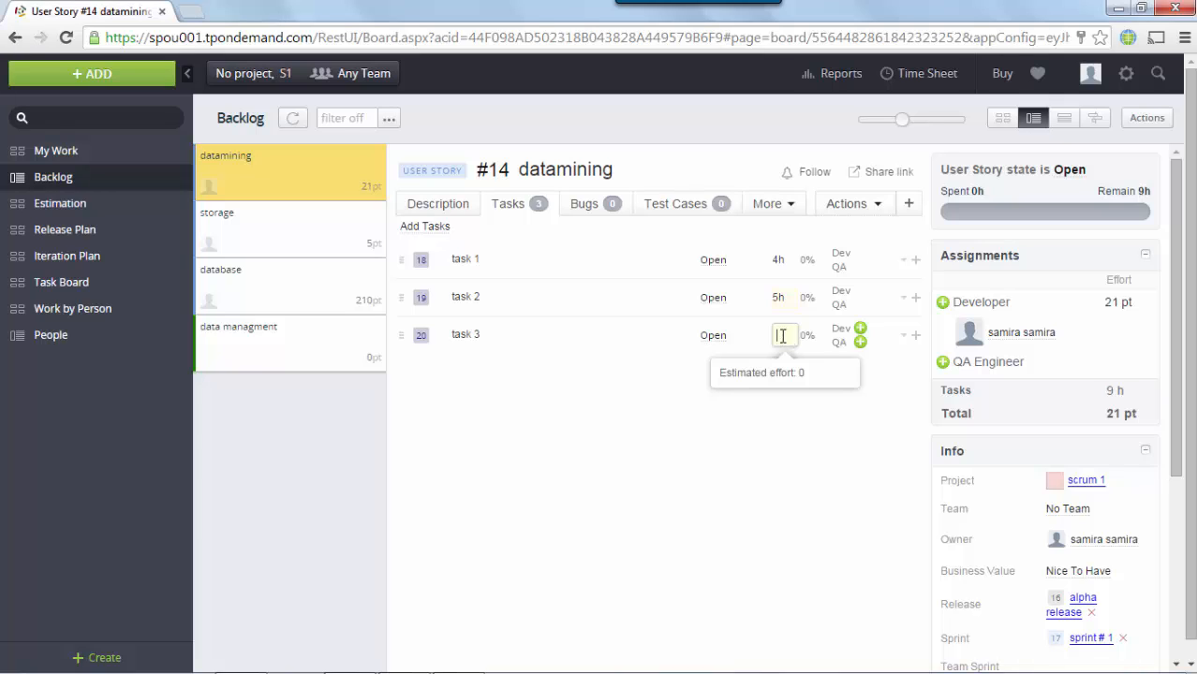
{"action": "type", "text": "7"}
{"action": "key", "text": "Tab"}
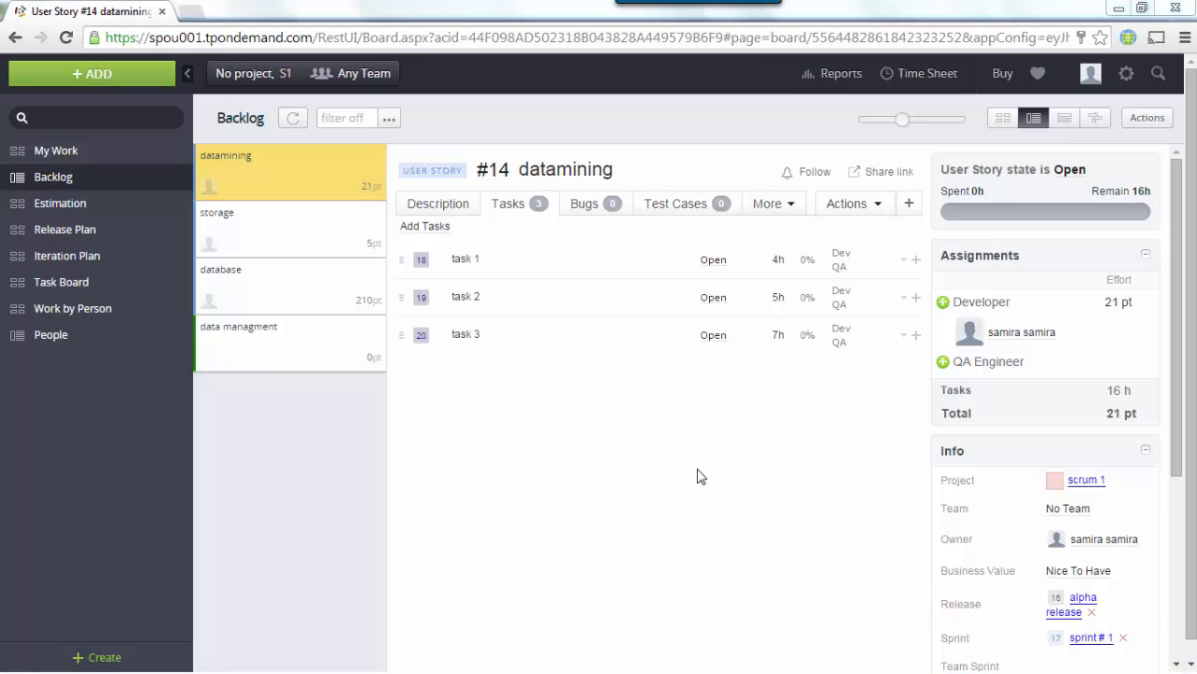
{"action": "left_click", "coordinate": [842, 77]}
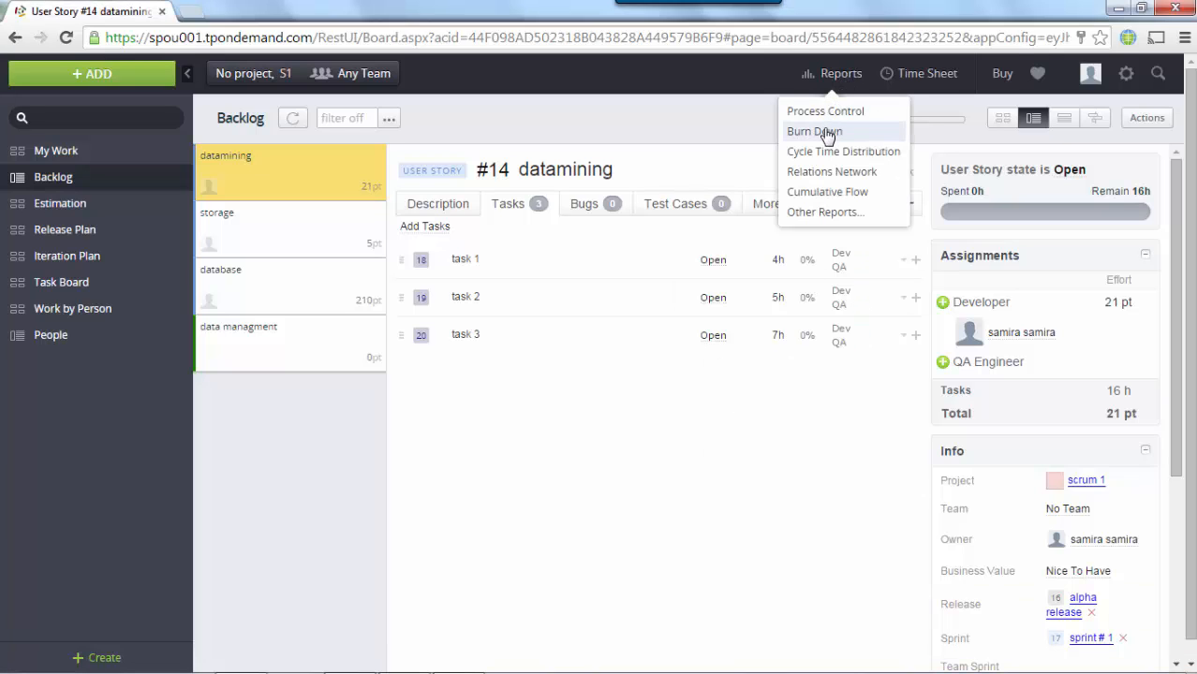
{"action": "left_click", "coordinate": [828, 130]}
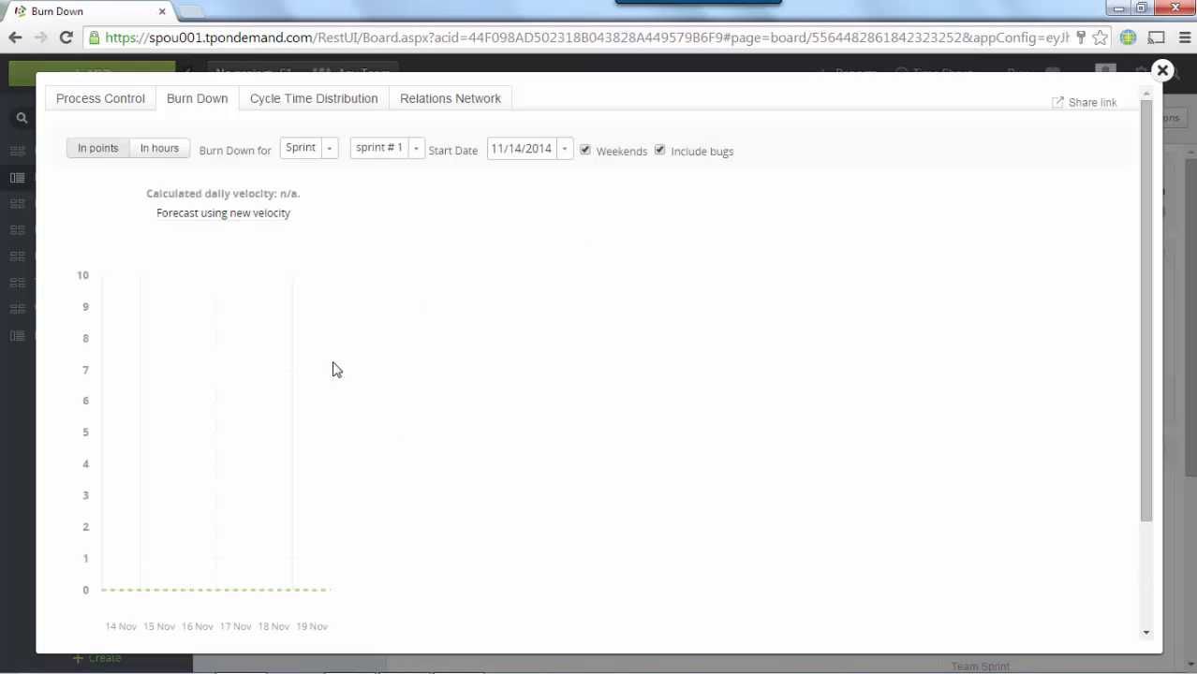
{"action": "left_click", "coordinate": [330, 157]}
{"action": "left_click", "coordinate": [319, 215]}
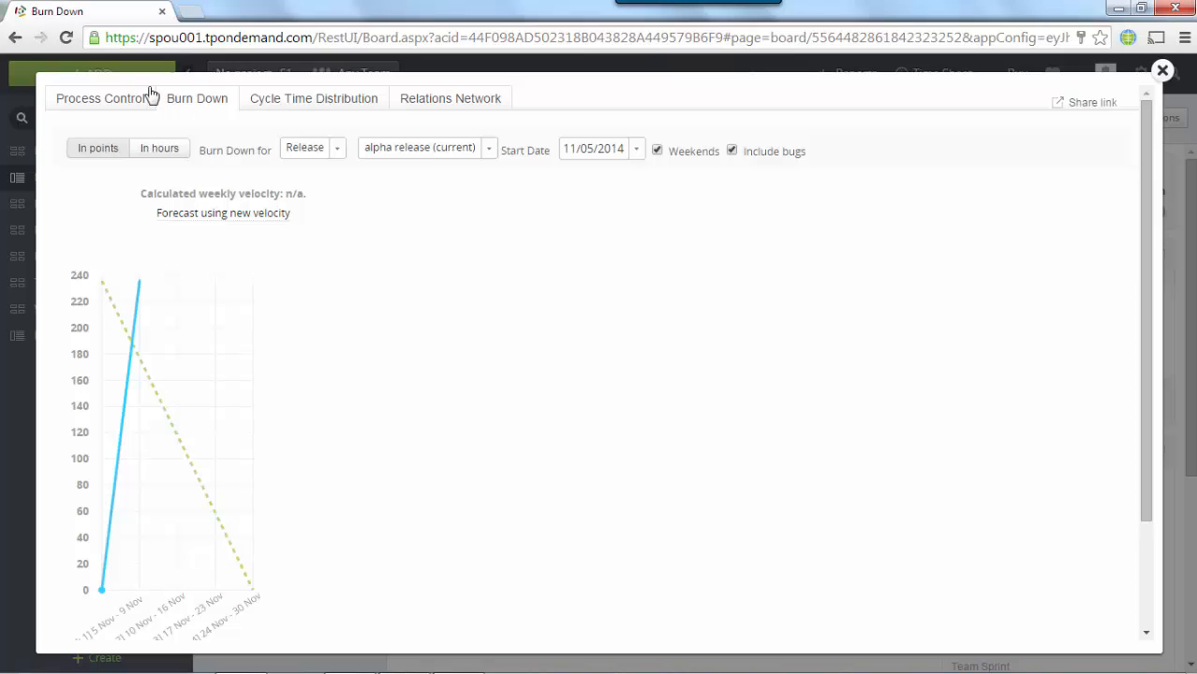
{"action": "left_click", "coordinate": [1161, 71]}
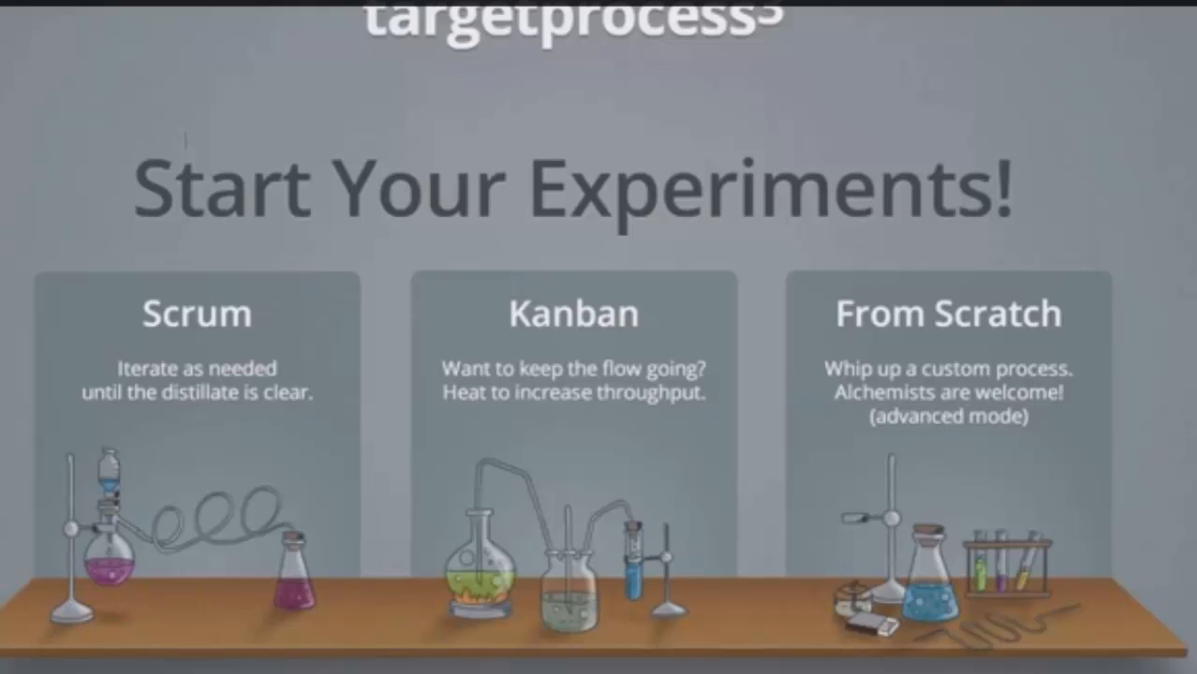
Step: Choose the Kanban option on the Start Your Experiments screen
{"action": "left_click", "coordinate": [646, 360]}
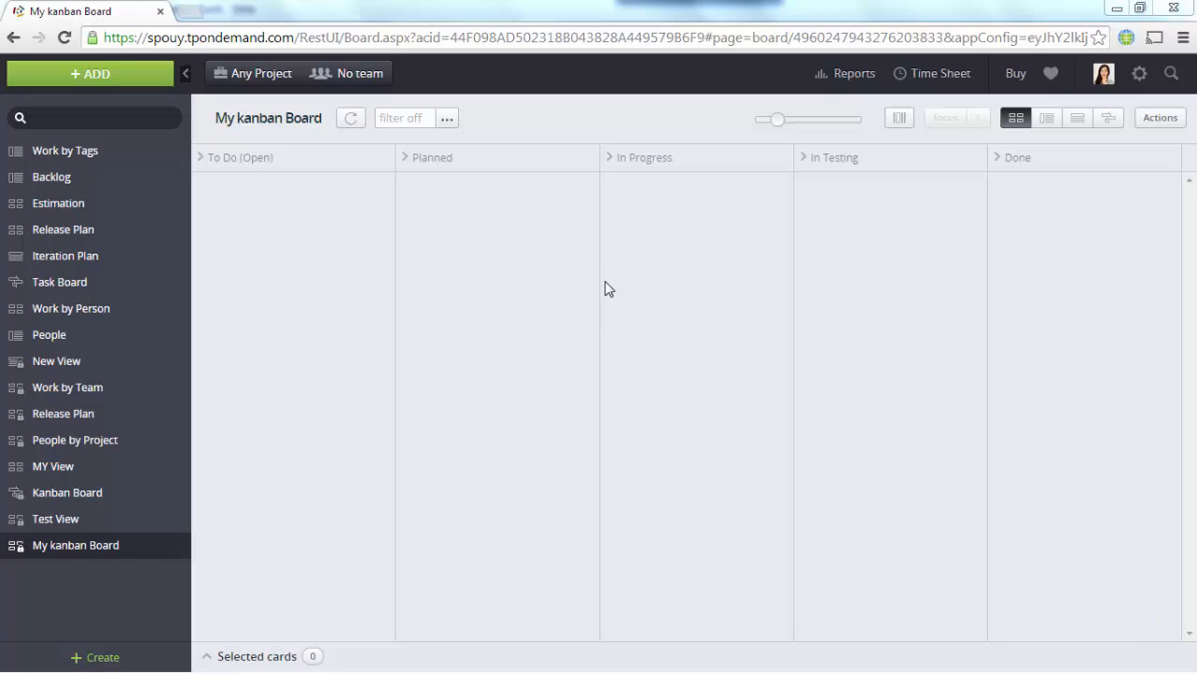
Step: Show cards from all projects and teams, enlarge the cards, and select the three Planned cards
{"action": "left_click", "coordinate": [270, 77]}
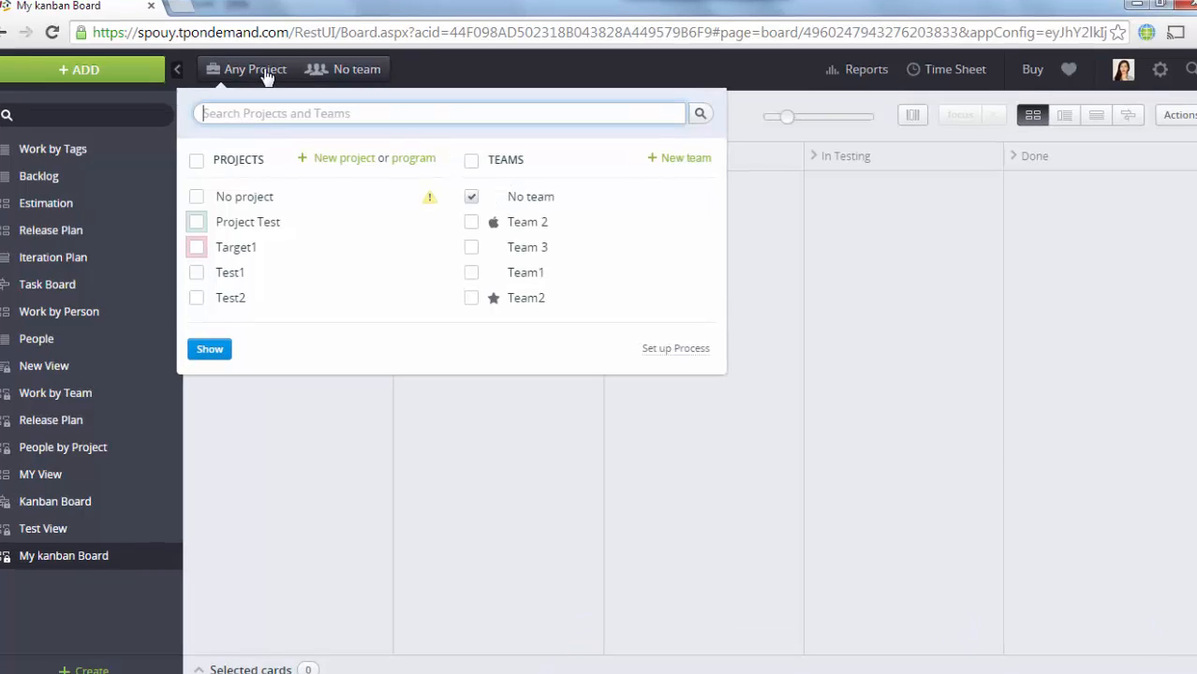
{"action": "left_click", "coordinate": [86, 142]}
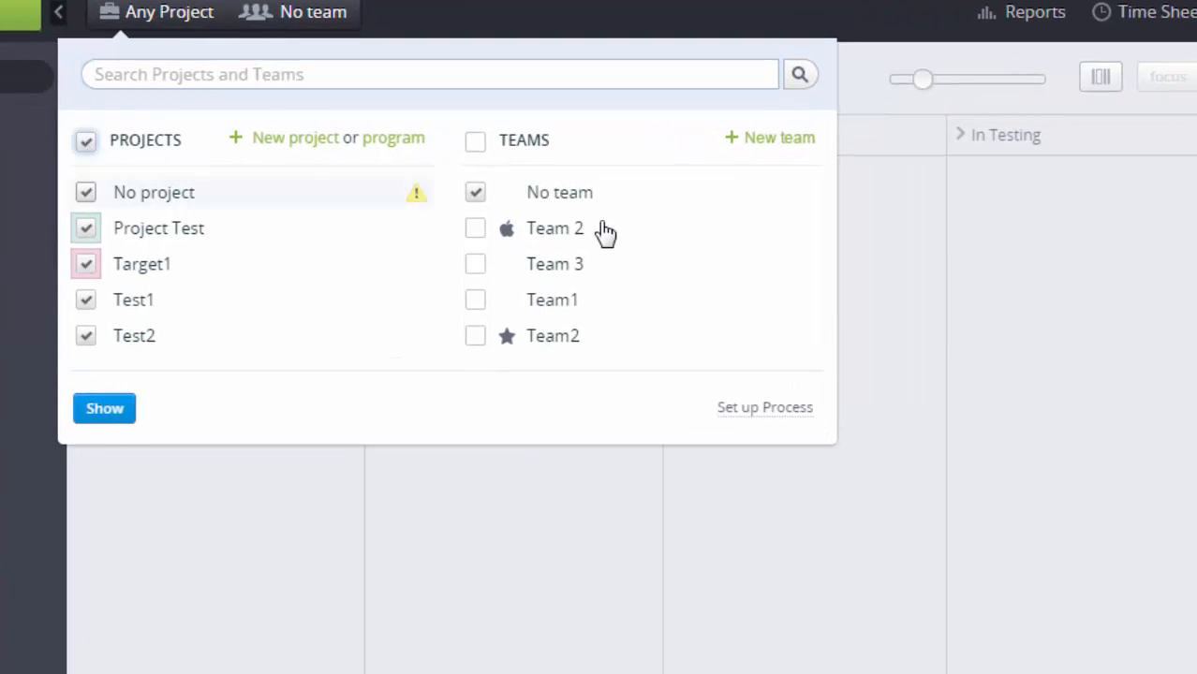
{"action": "left_click", "coordinate": [475, 142]}
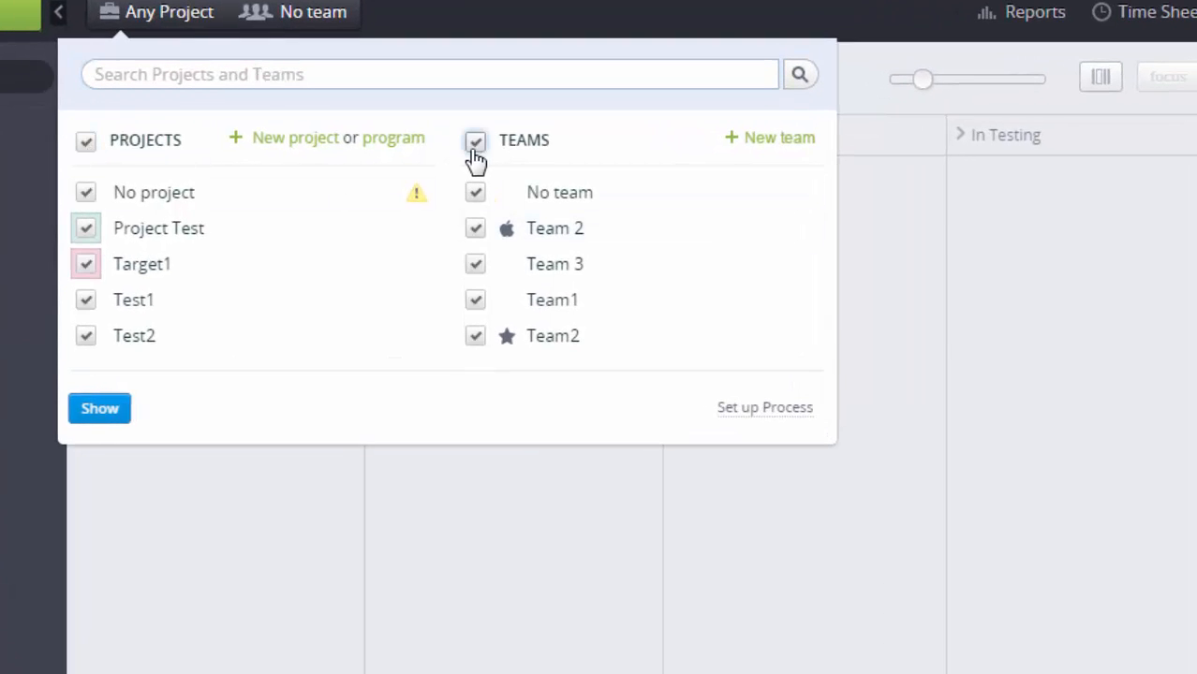
{"action": "left_click", "coordinate": [114, 414]}
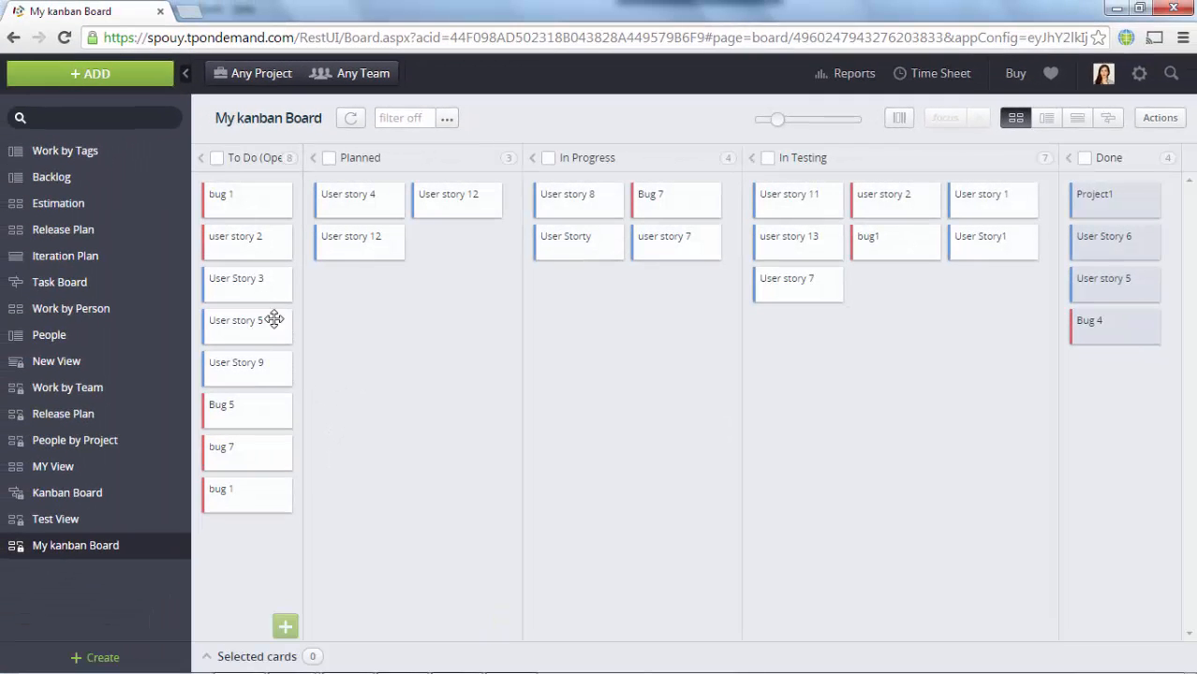
{"action": "left_click", "coordinate": [797, 119]}
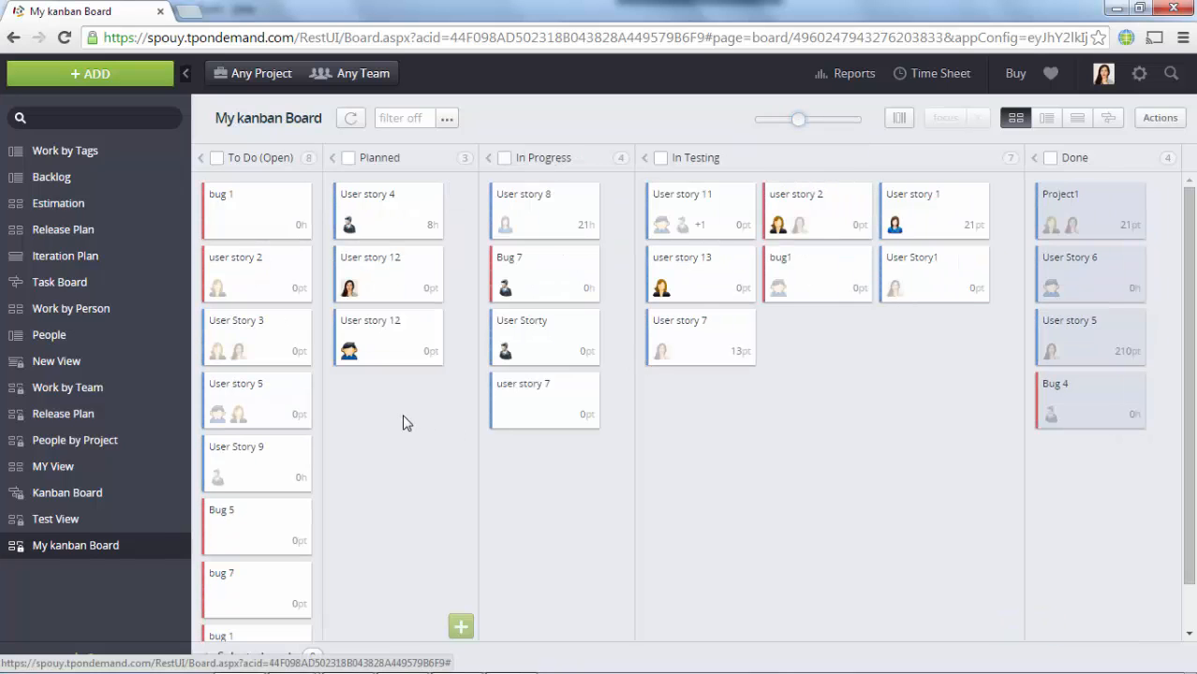
{"action": "left_click_drag", "start_coordinate": [416, 416], "coordinate": [774, 393]}
Step: Drop the three cards into In Testing and set the board's horizontal lanes to Person
{"action": "left_click", "coordinate": [899, 118]}
{"action": "left_click", "coordinate": [1165, 122]}
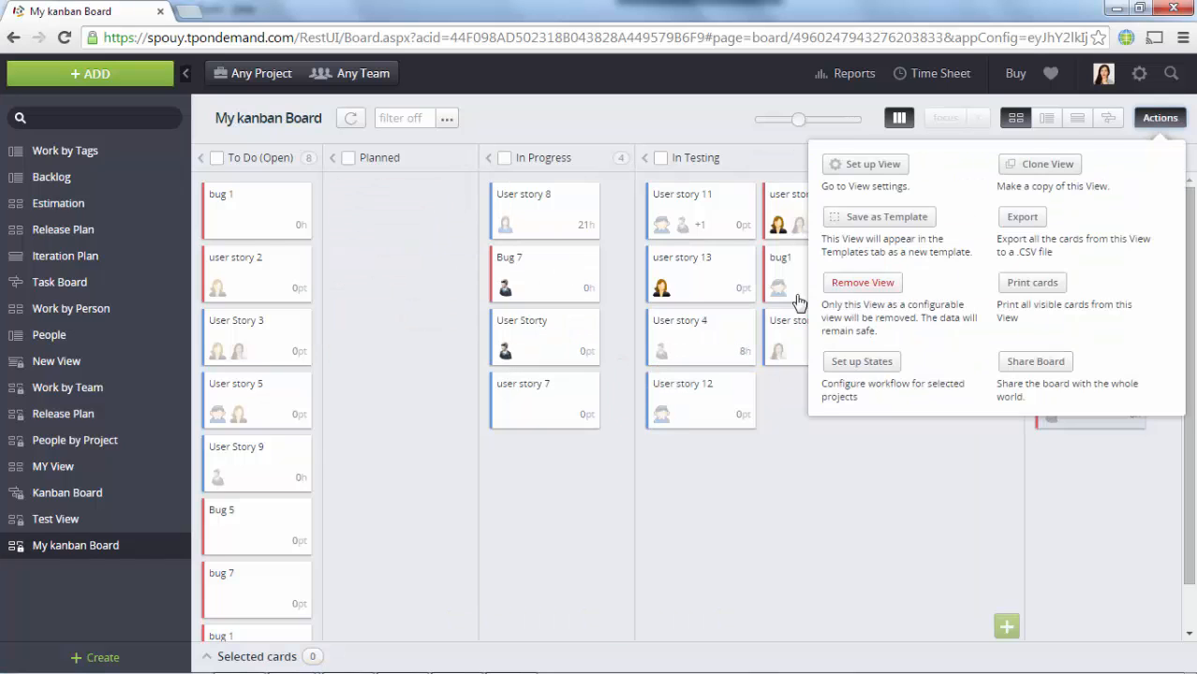
{"action": "left_click", "coordinate": [861, 163]}
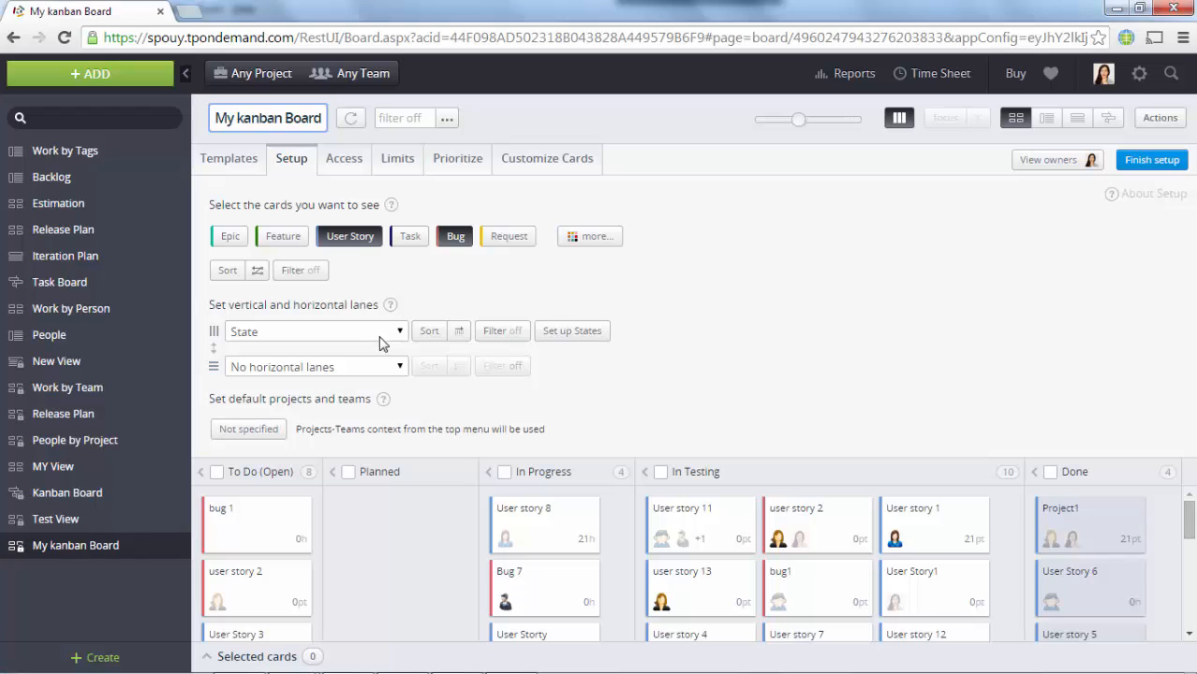
{"action": "left_click", "coordinate": [395, 367]}
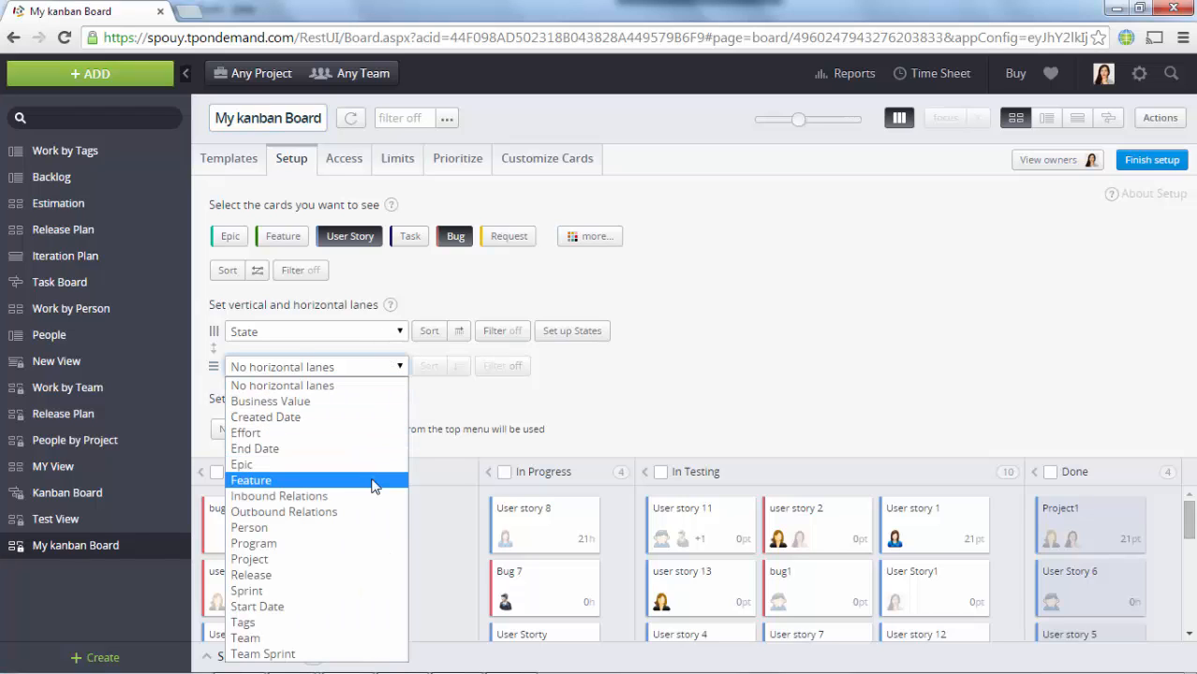
{"action": "left_click", "coordinate": [364, 530]}
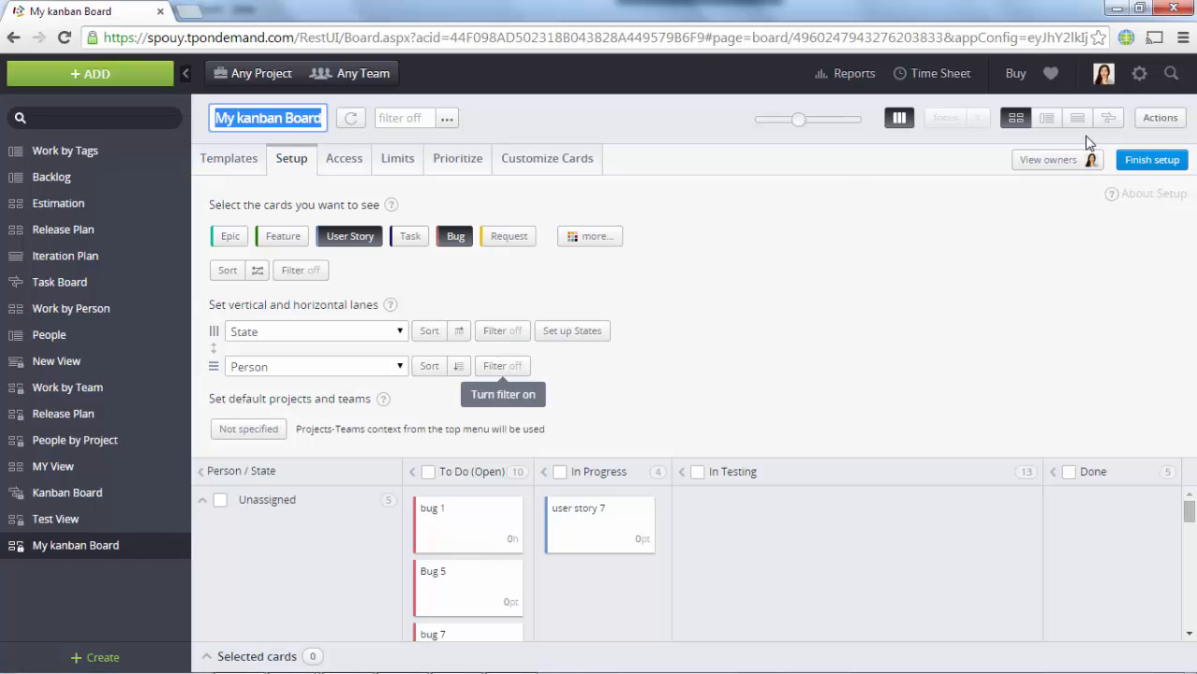
{"action": "left_click", "coordinate": [1148, 160]}
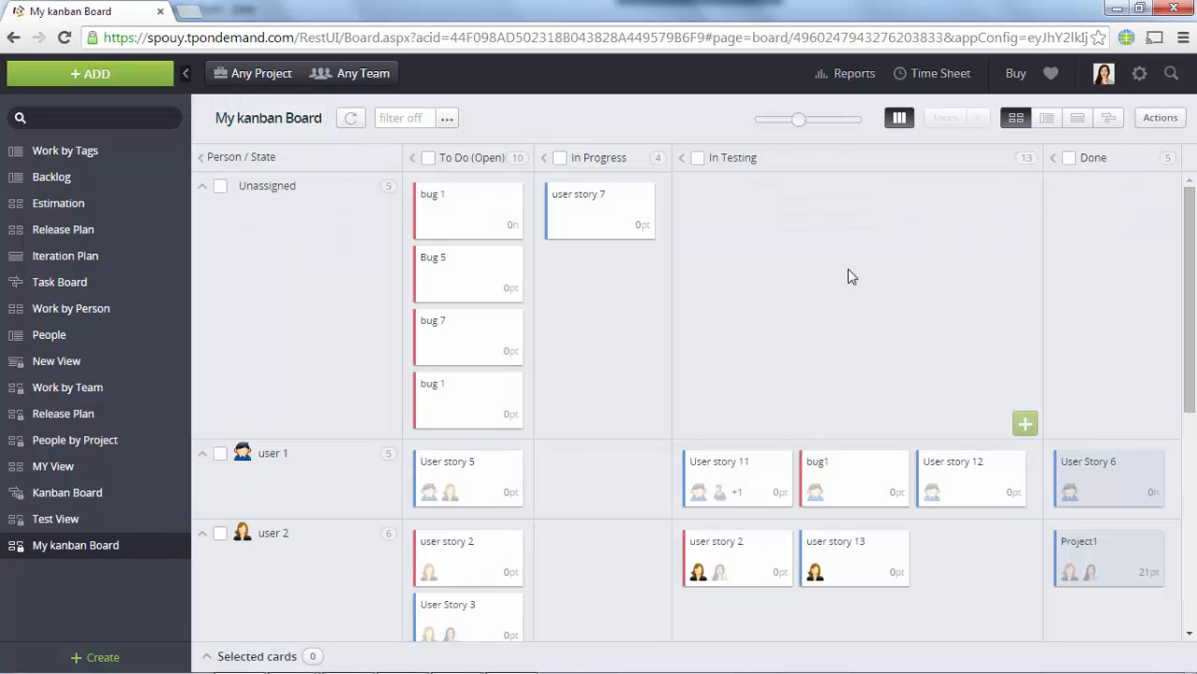
Step: Widen the To Do column, then focus on user 2's lane and clear the focus
{"action": "left_click", "coordinate": [1190, 454]}
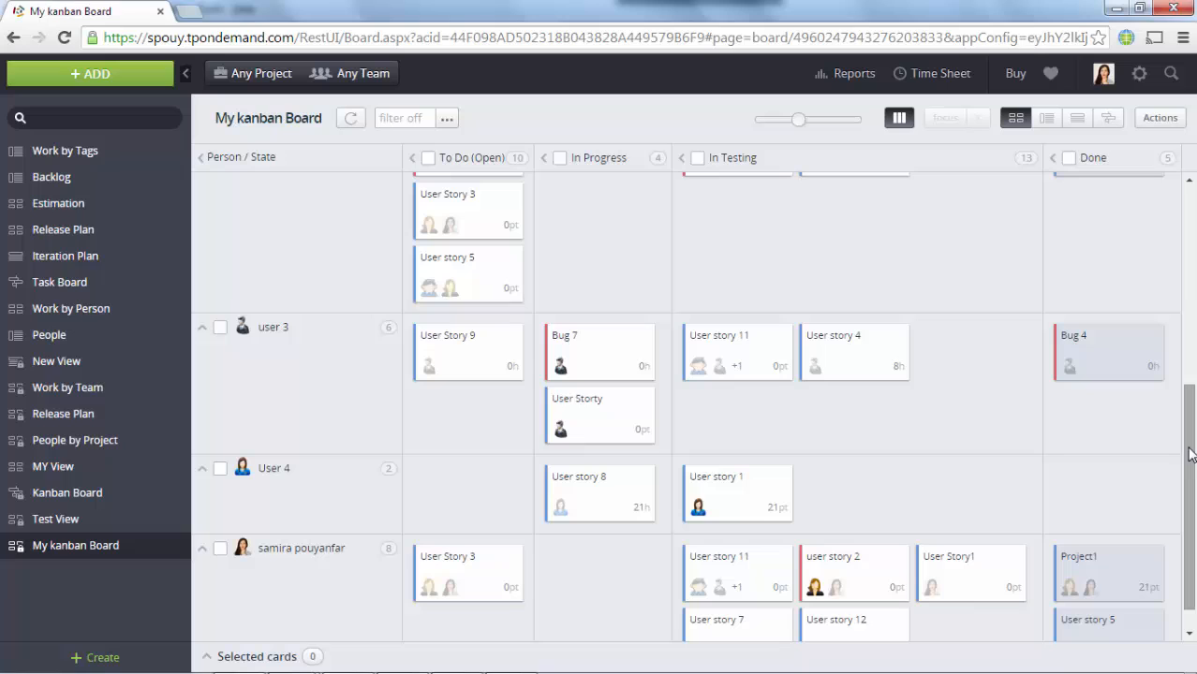
{"action": "left_click", "coordinate": [1189, 633]}
{"action": "left_click", "coordinate": [1188, 266]}
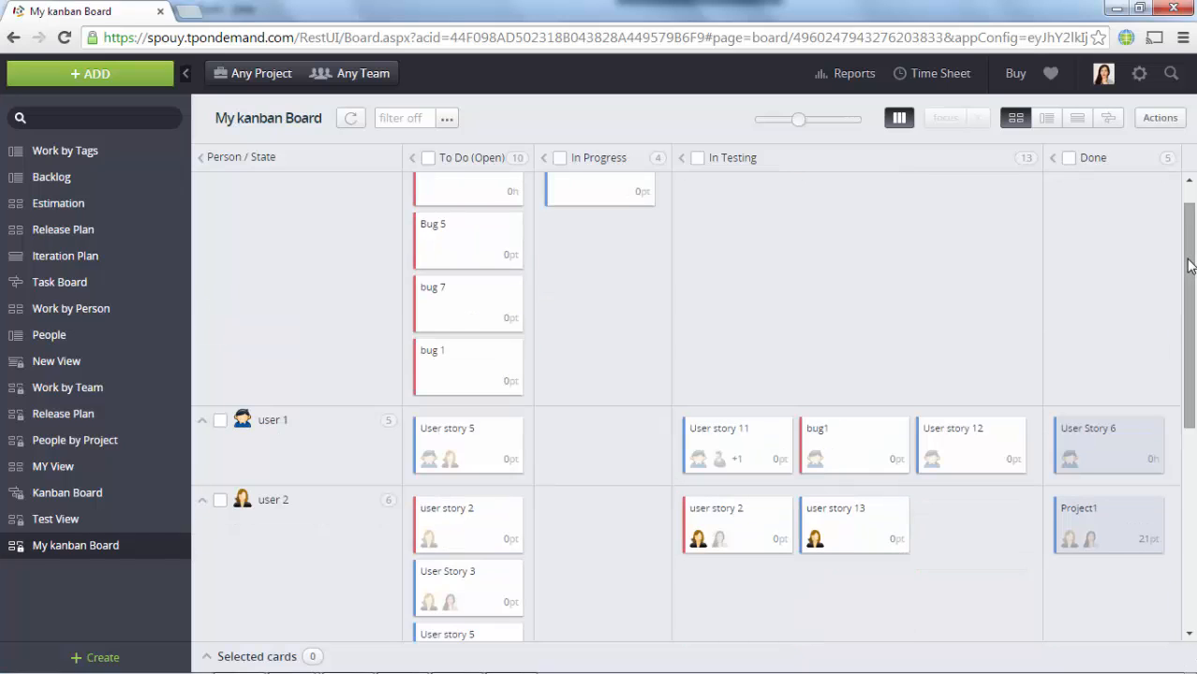
{"action": "left_click", "coordinate": [1190, 181]}
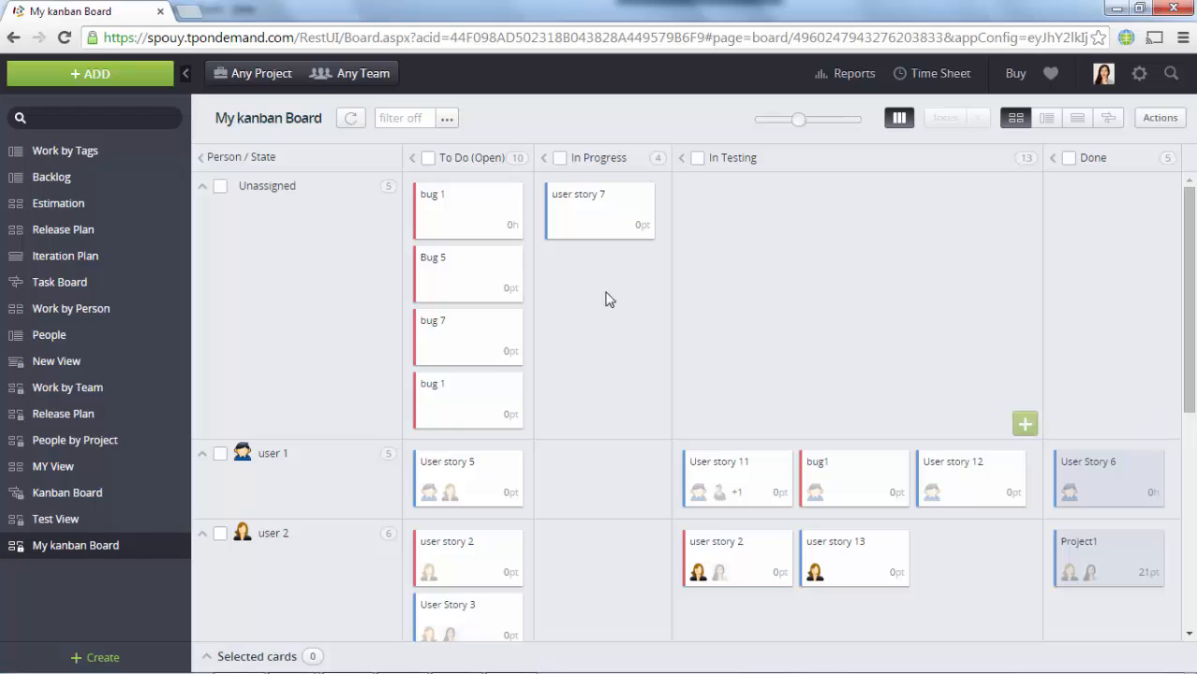
{"action": "left_click", "coordinate": [540, 217]}
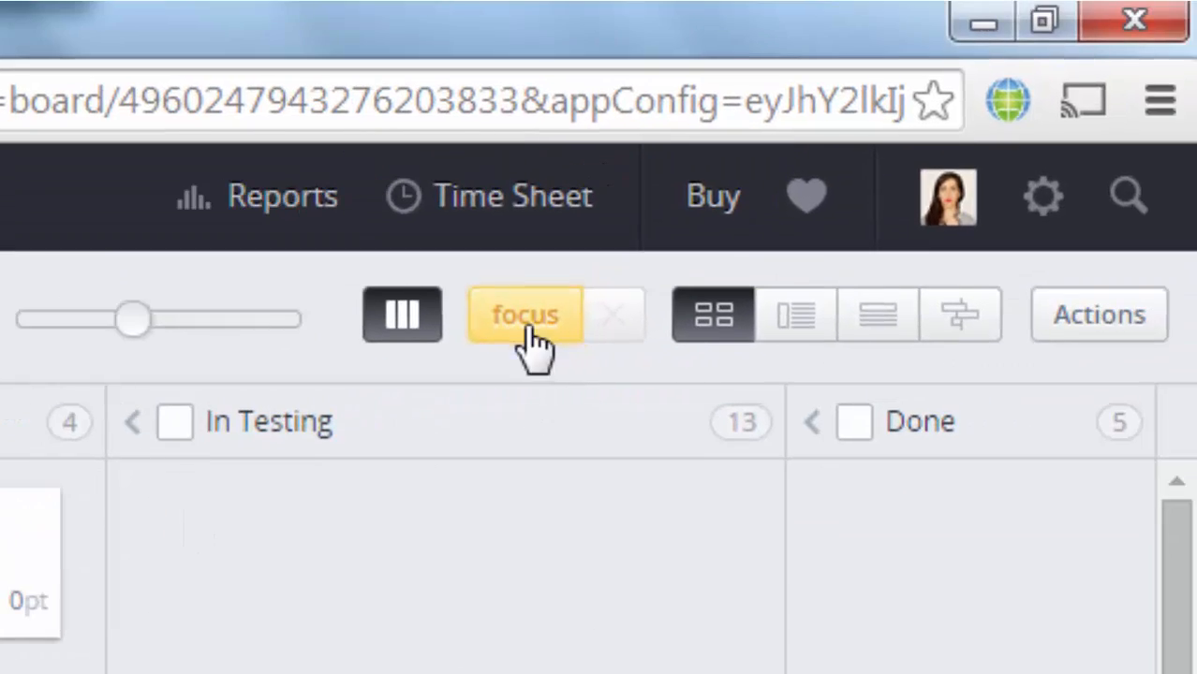
{"action": "left_click", "coordinate": [560, 314]}
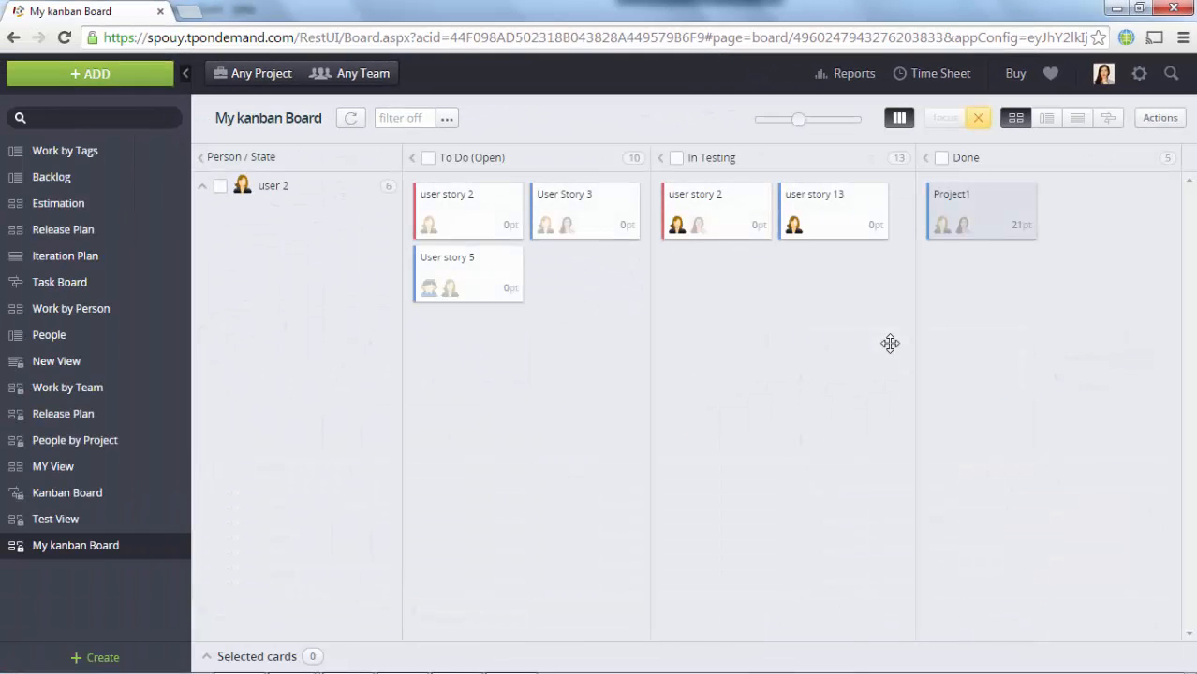
{"action": "left_click", "coordinate": [976, 123]}
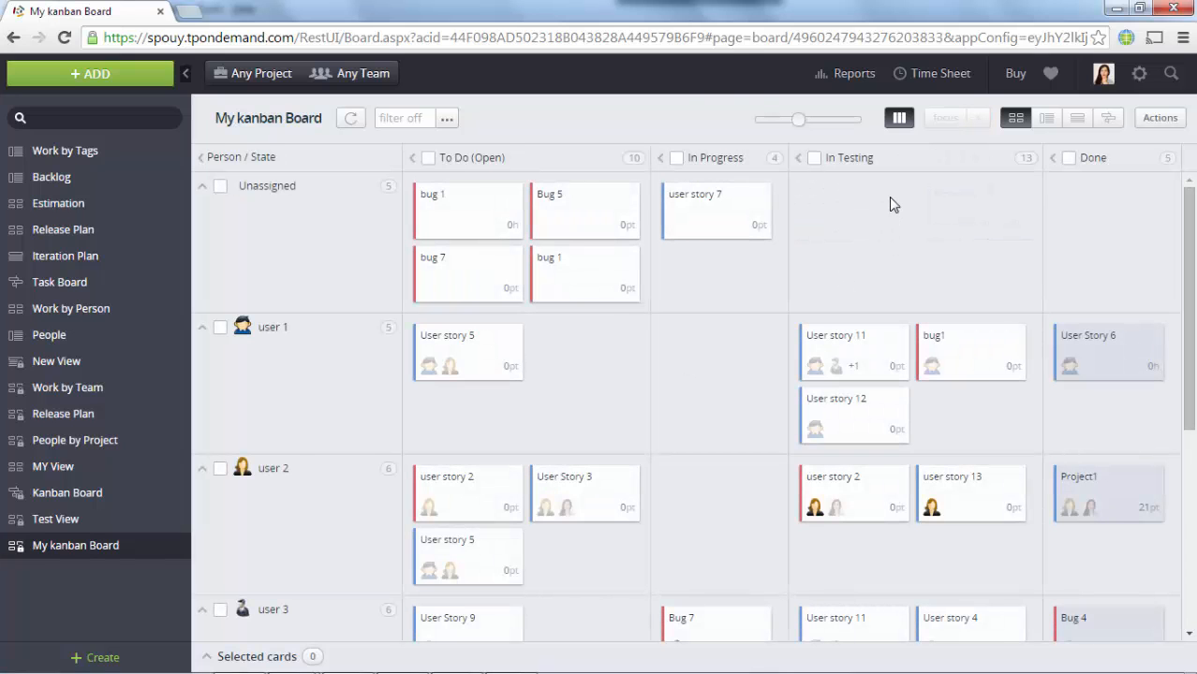
Step: Open the Process Control report, then view the Cycle Time Distribution and Relations Network reports
{"action": "left_click", "coordinate": [838, 79]}
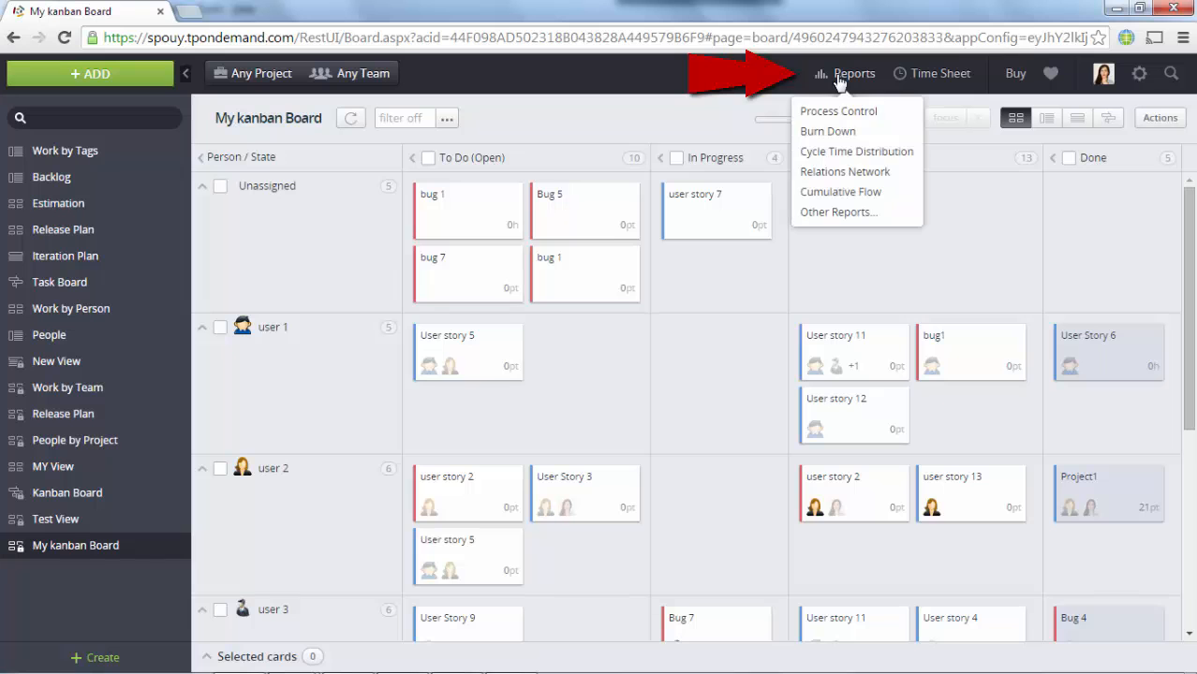
{"action": "left_click", "coordinate": [837, 112]}
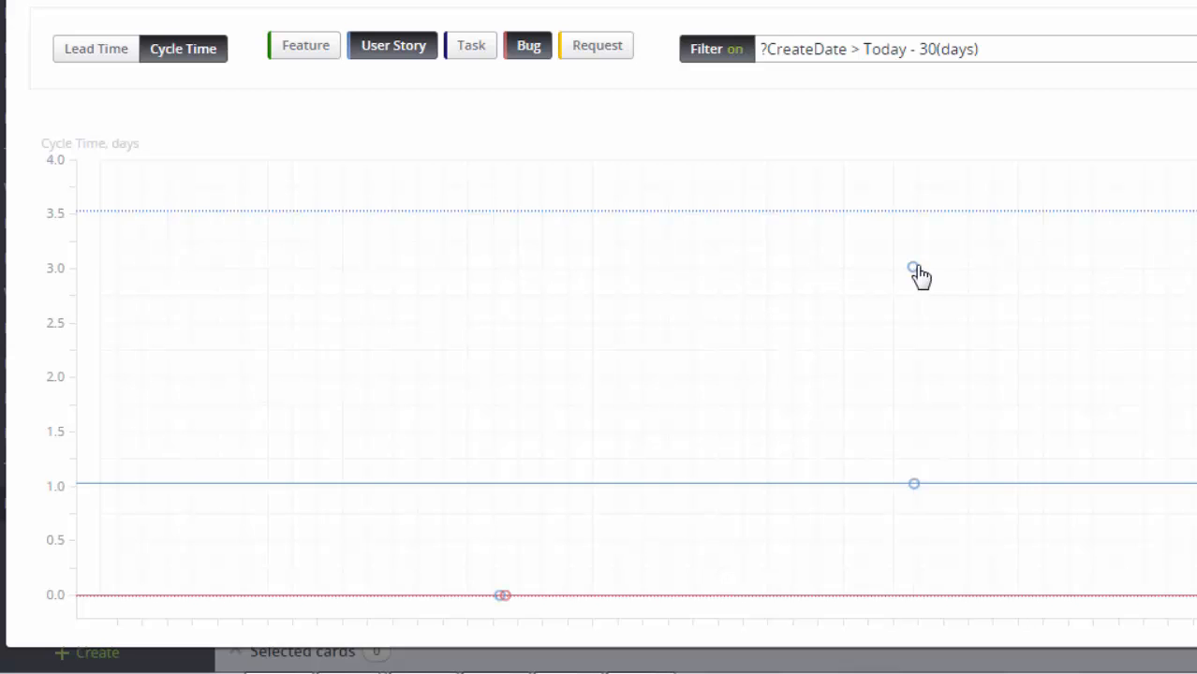
{"action": "mouse_move", "coordinate": [915, 272]}
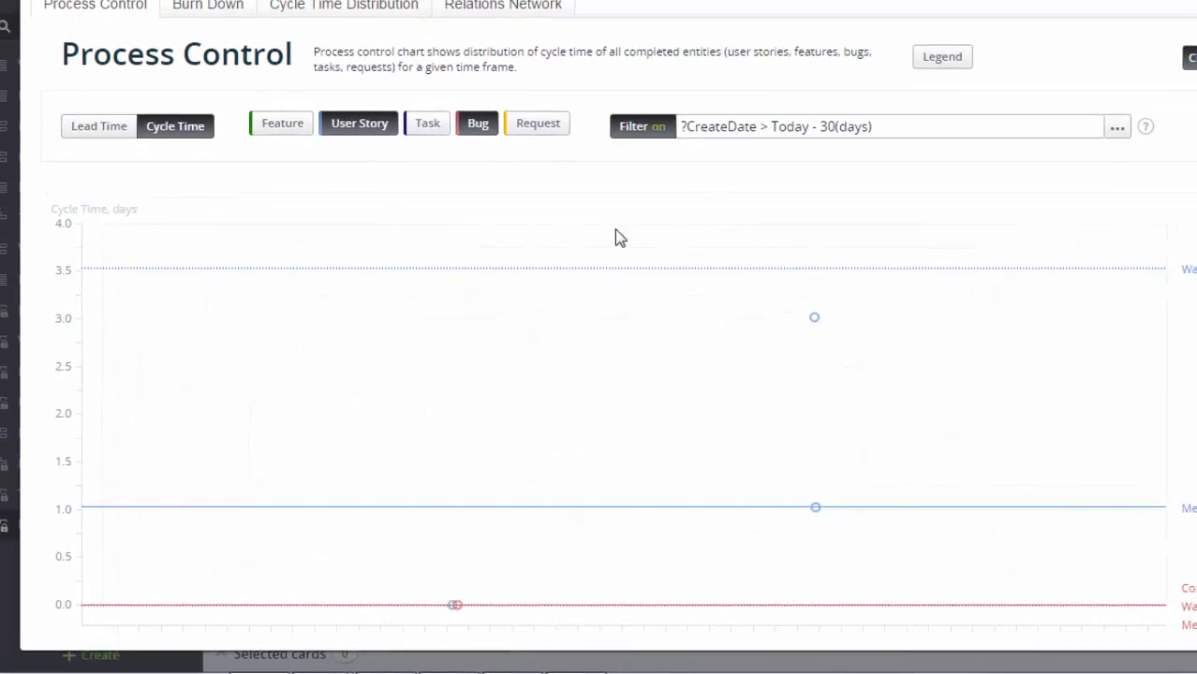
{"action": "left_click", "coordinate": [317, 101]}
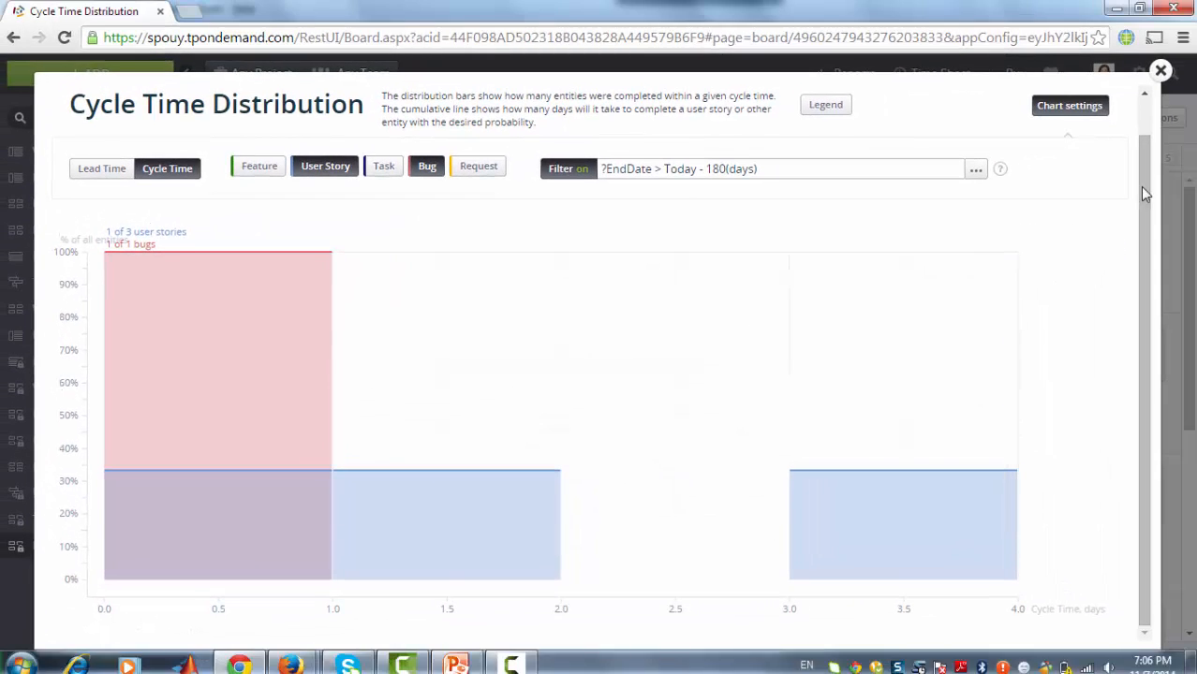
{"action": "left_click_drag", "start_coordinate": [1144, 191], "coordinate": [1142, 97]}
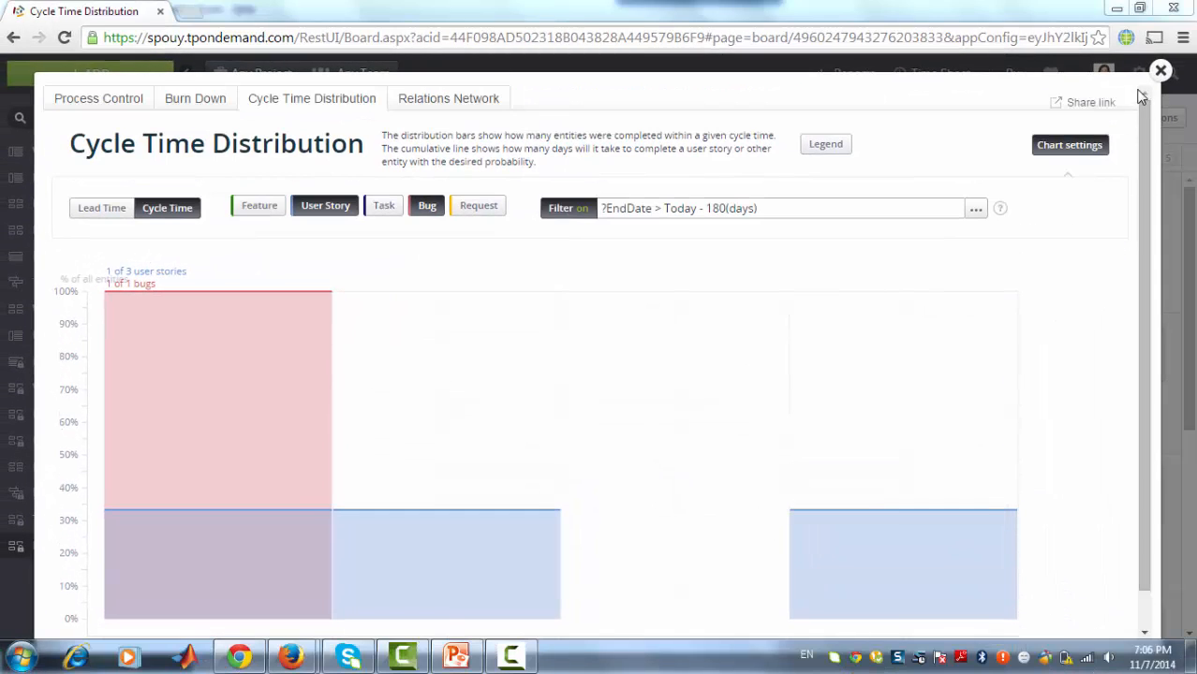
{"action": "left_click", "coordinate": [441, 99]}
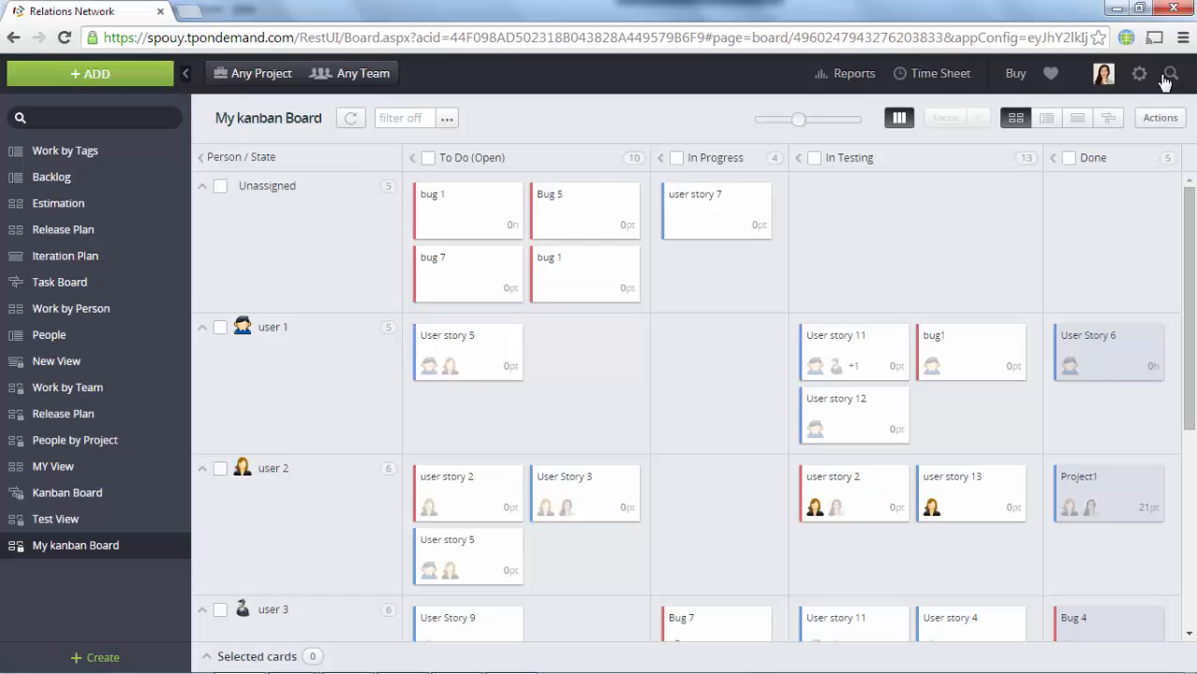
{"action": "left_click", "coordinate": [853, 77]}
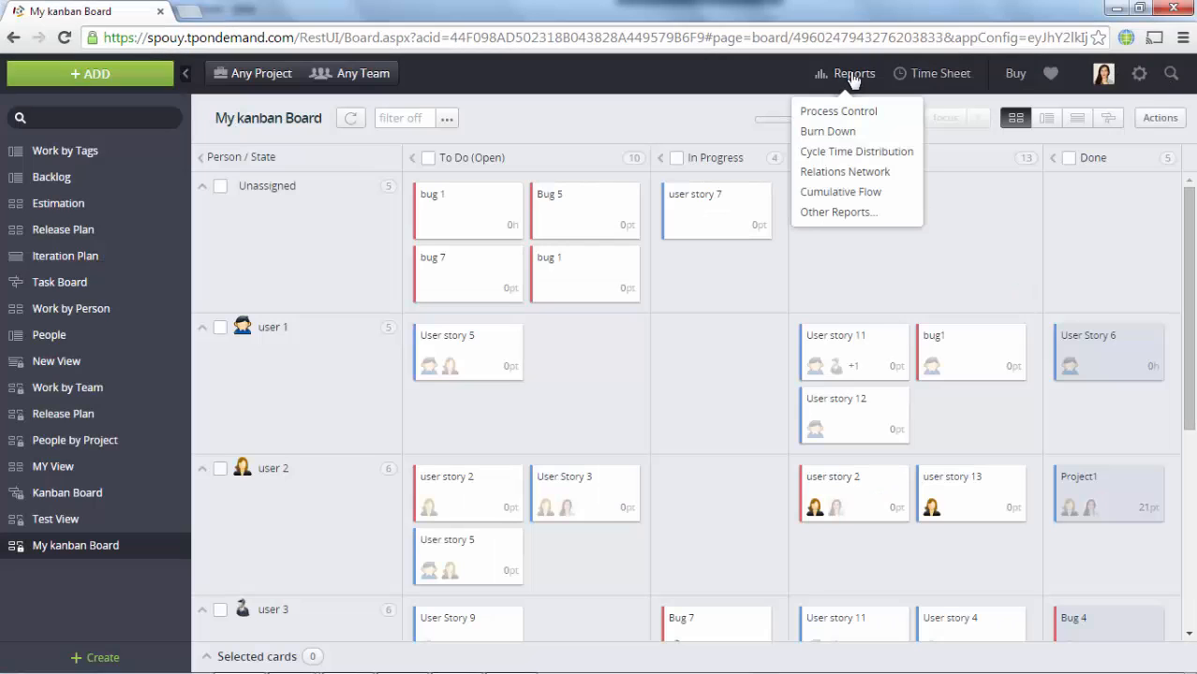
{"action": "left_click", "coordinate": [842, 193]}
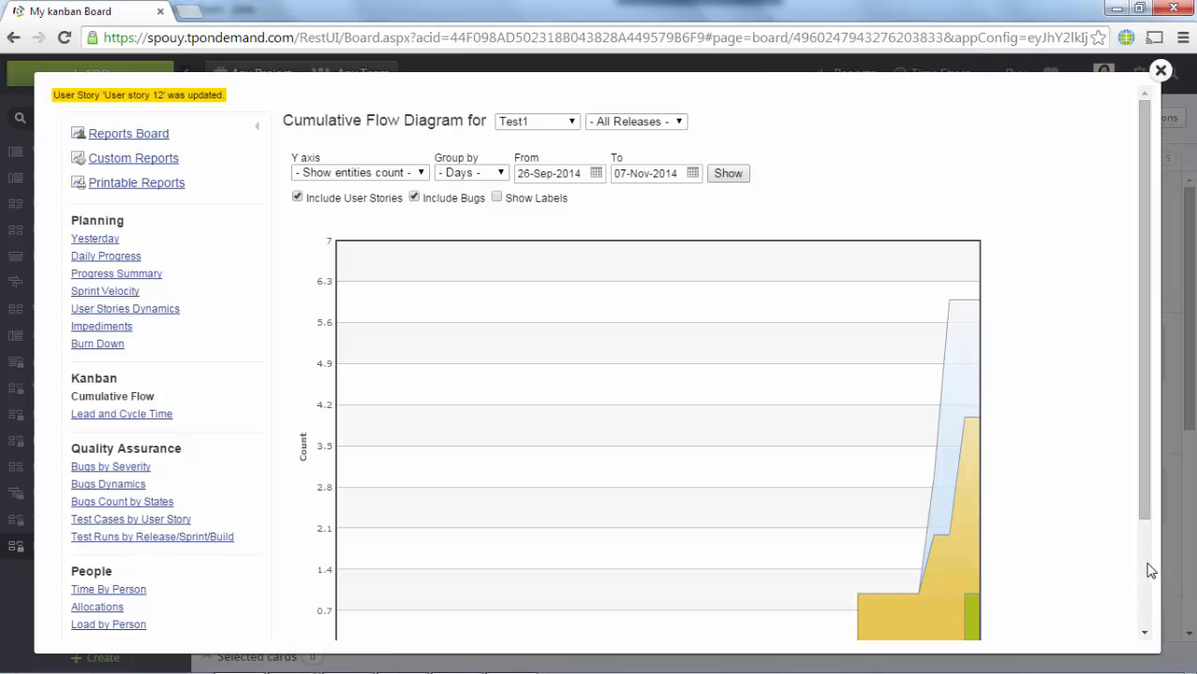
{"action": "scroll", "coordinate": [1146, 570], "scroll_direction": "down", "scroll_amount": 3}
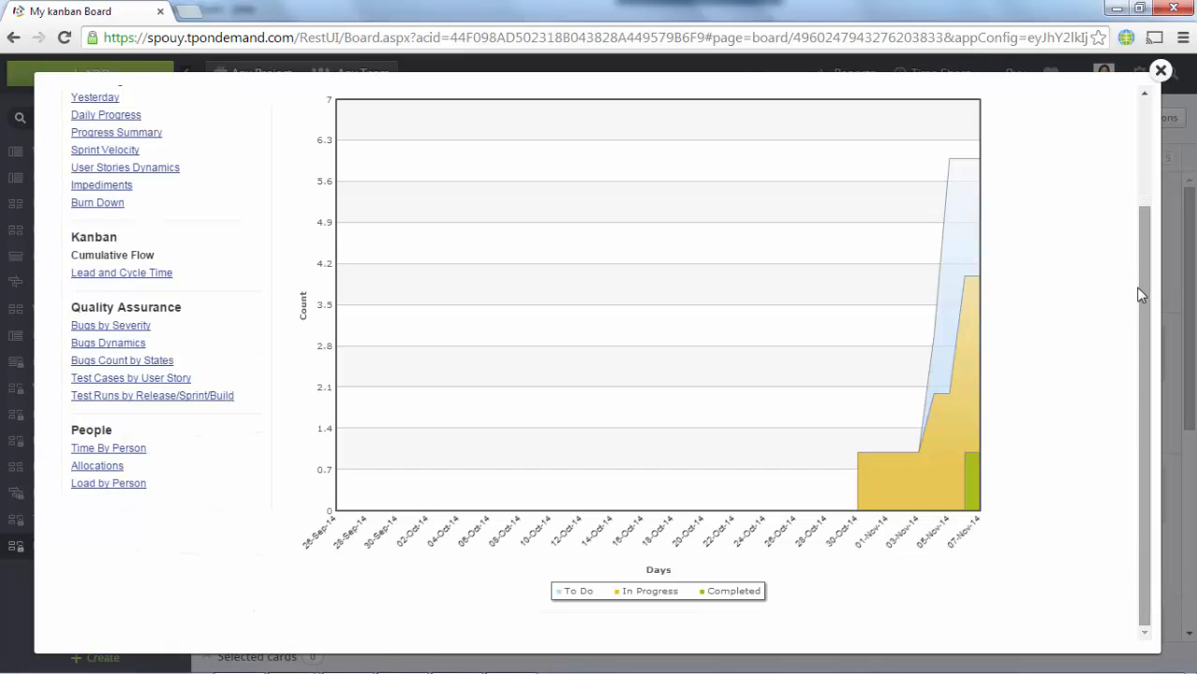
{"action": "left_click_drag", "start_coordinate": [1141, 295], "coordinate": [1141, 177]}
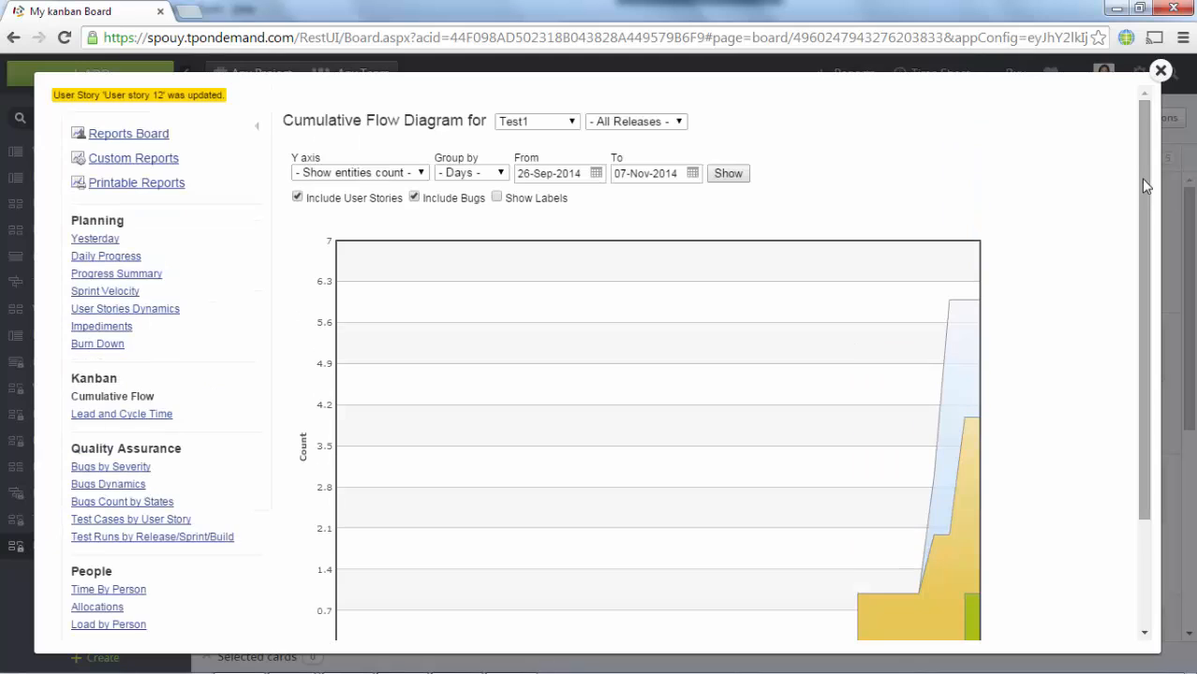
{"action": "left_click", "coordinate": [567, 122]}
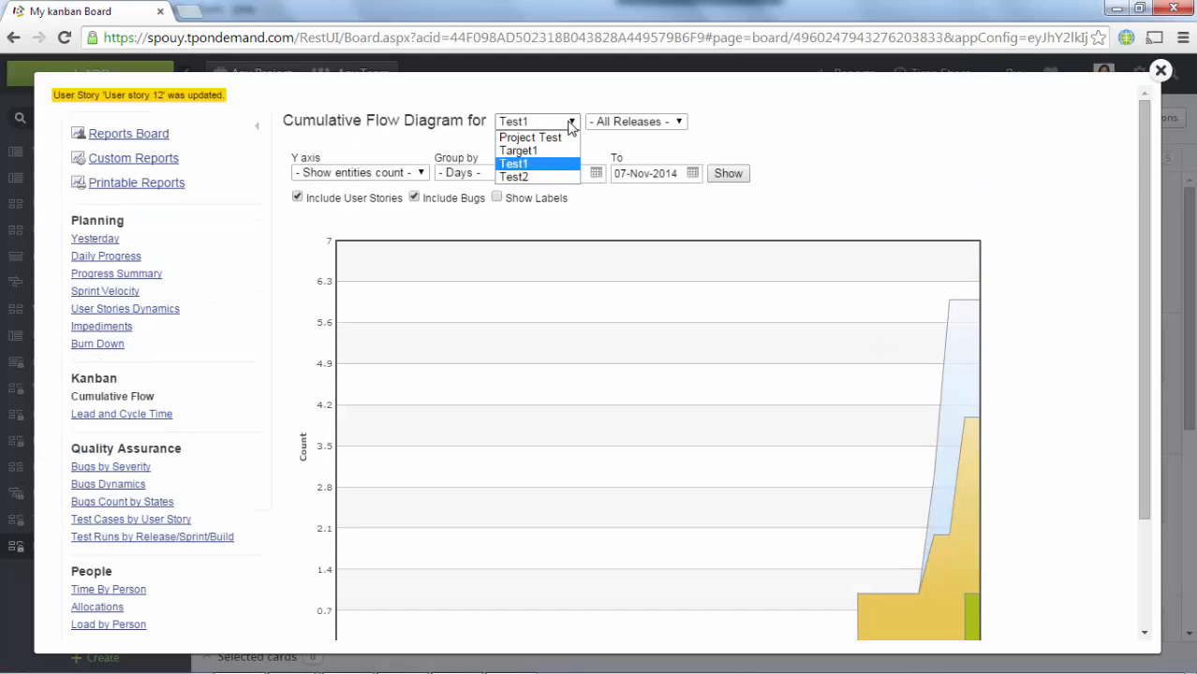
{"action": "left_click", "coordinate": [558, 152]}
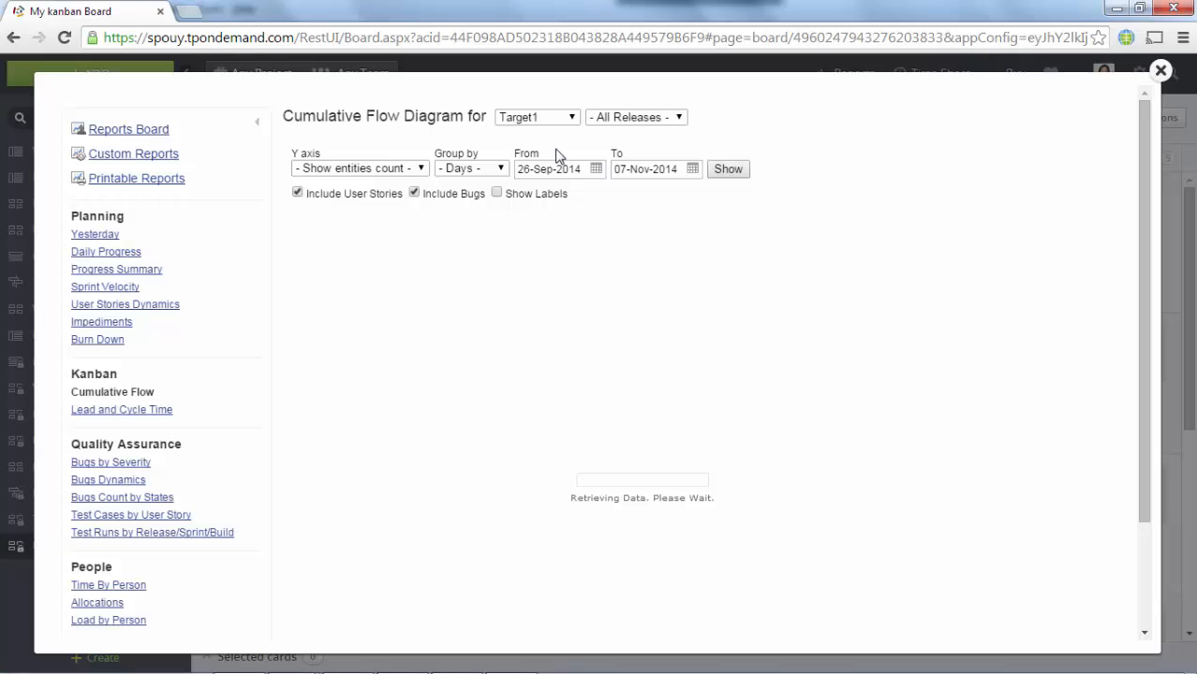
{"action": "left_click", "coordinate": [1143, 539]}
{"action": "left_click", "coordinate": [1147, 192]}
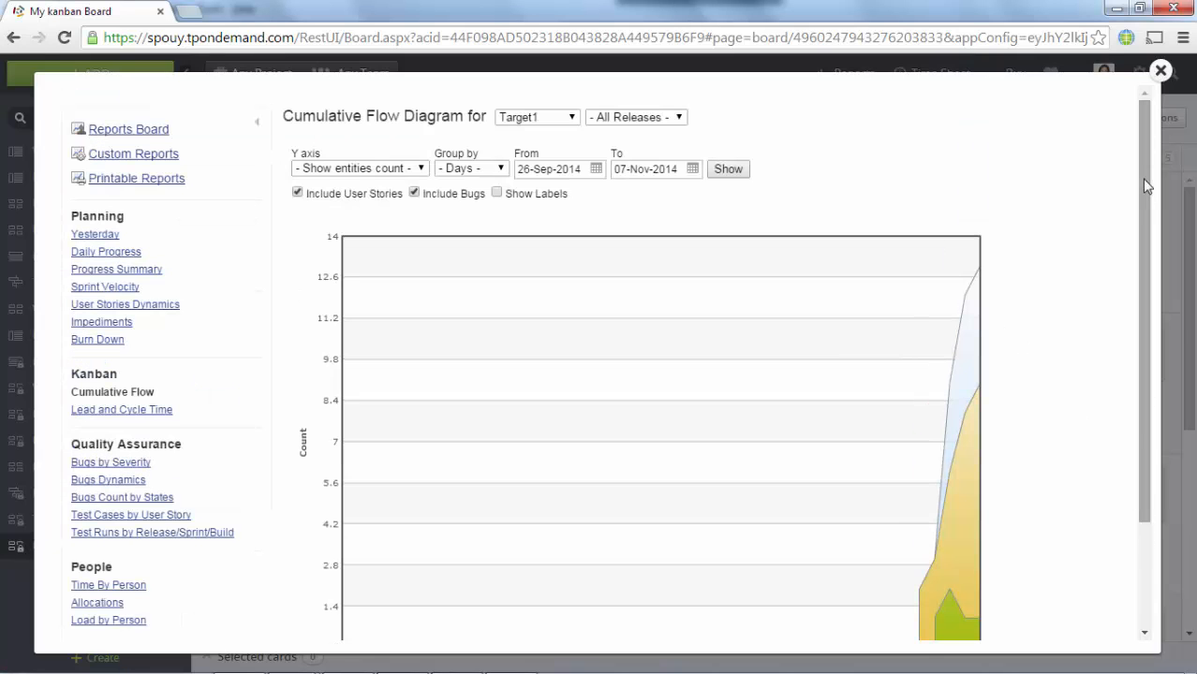
{"action": "left_click", "coordinate": [1158, 74]}
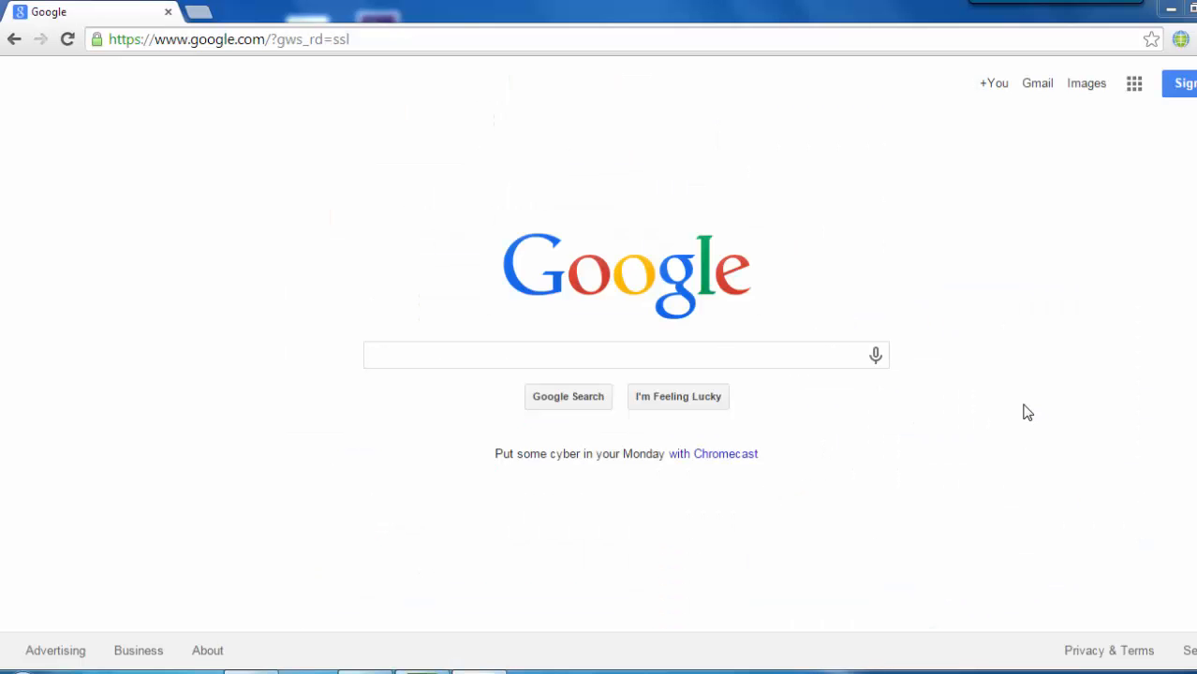
Step: Go to FindTheBest's Compare Project Management Software page from the address-bar suggestion
{"action": "left_click", "coordinate": [383, 42]}
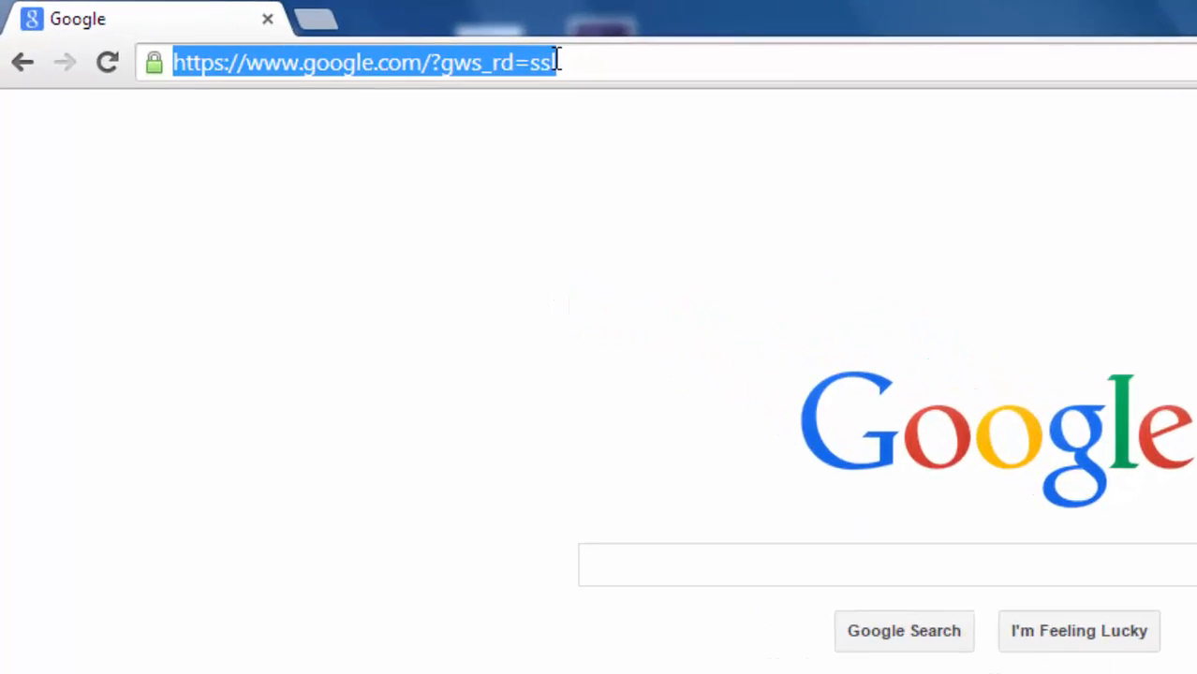
{"action": "type", "text": "so"}
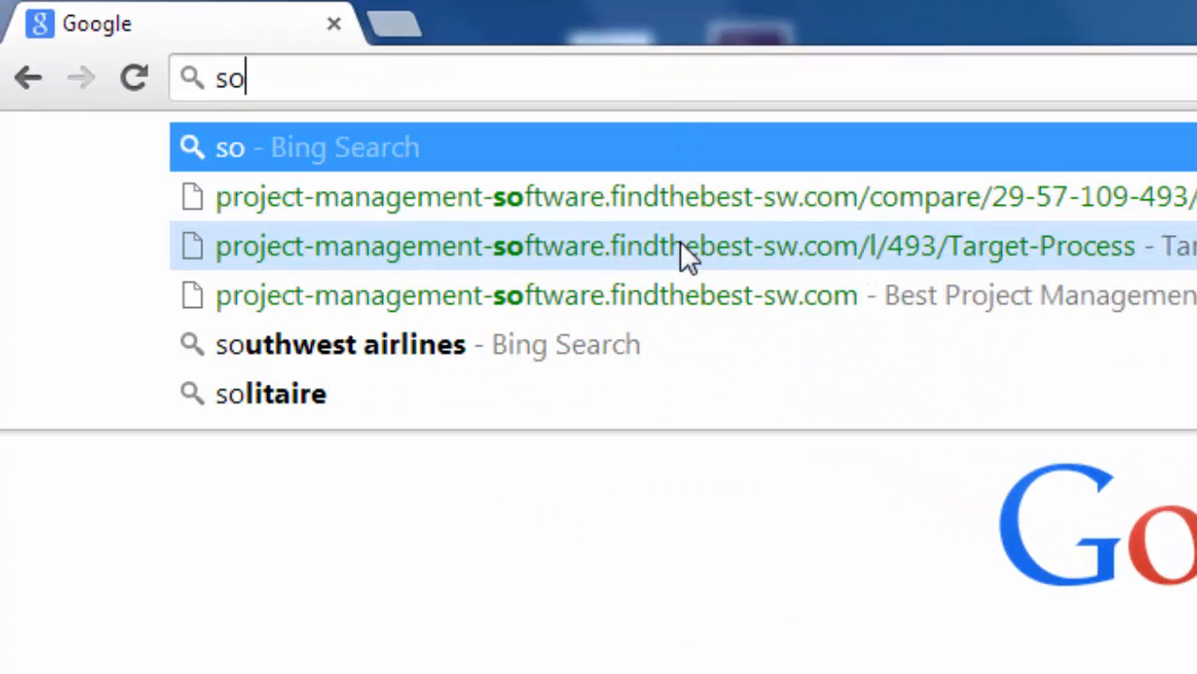
{"action": "left_click", "coordinate": [647, 281]}
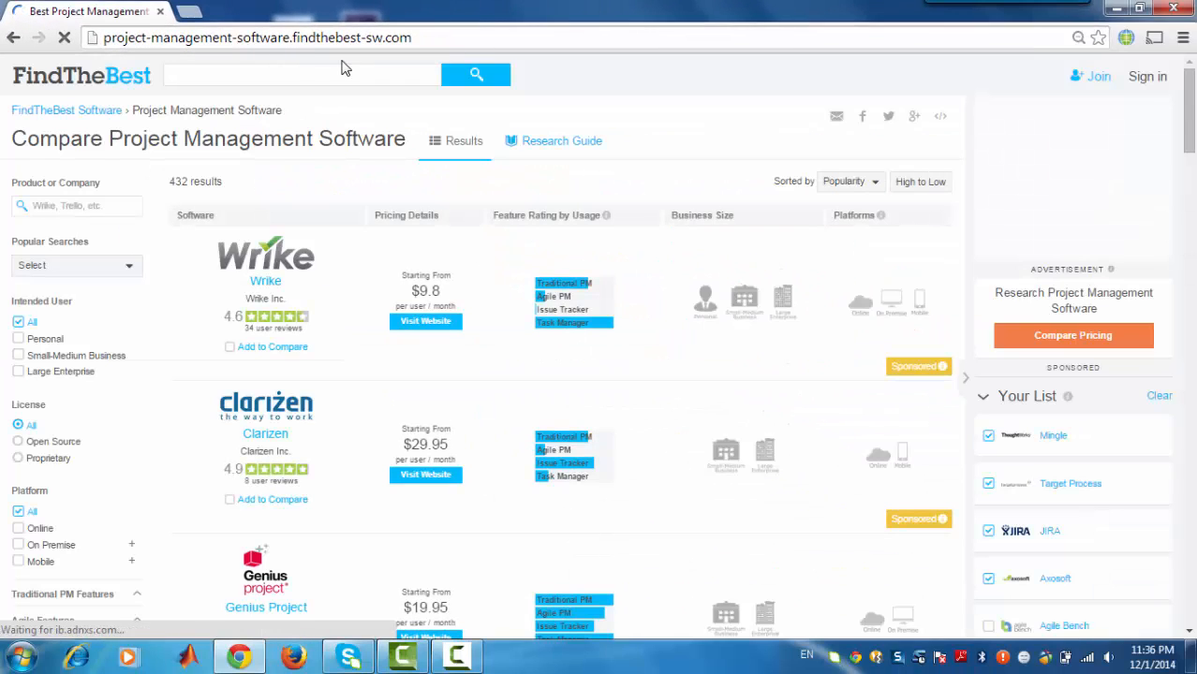
Step: Search FindTheBest for 'target' and open the Target Process product page
{"action": "left_click", "coordinate": [331, 76]}
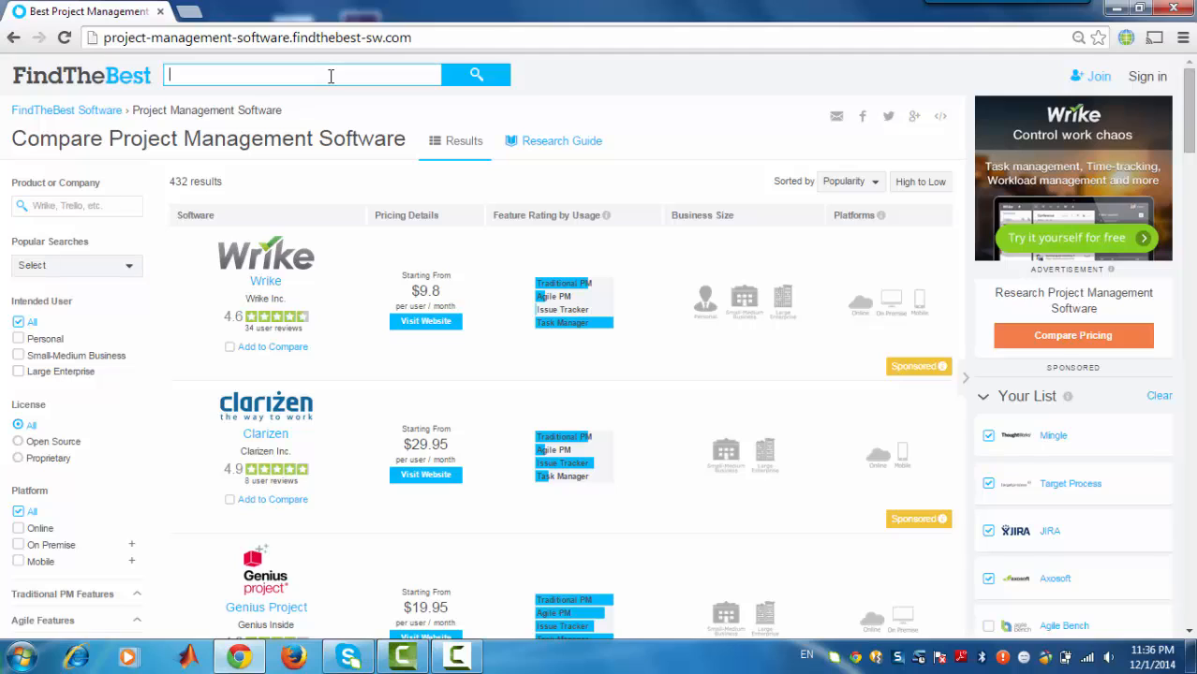
{"action": "type", "text": "target"}
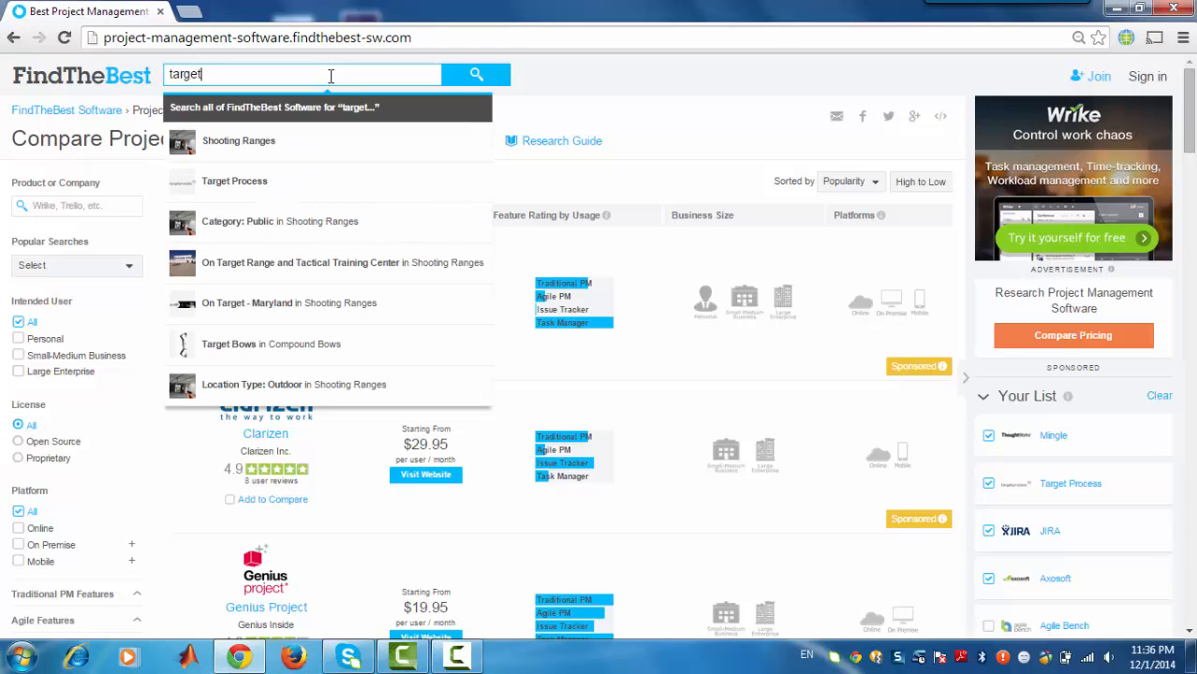
{"action": "left_click", "coordinate": [292, 183]}
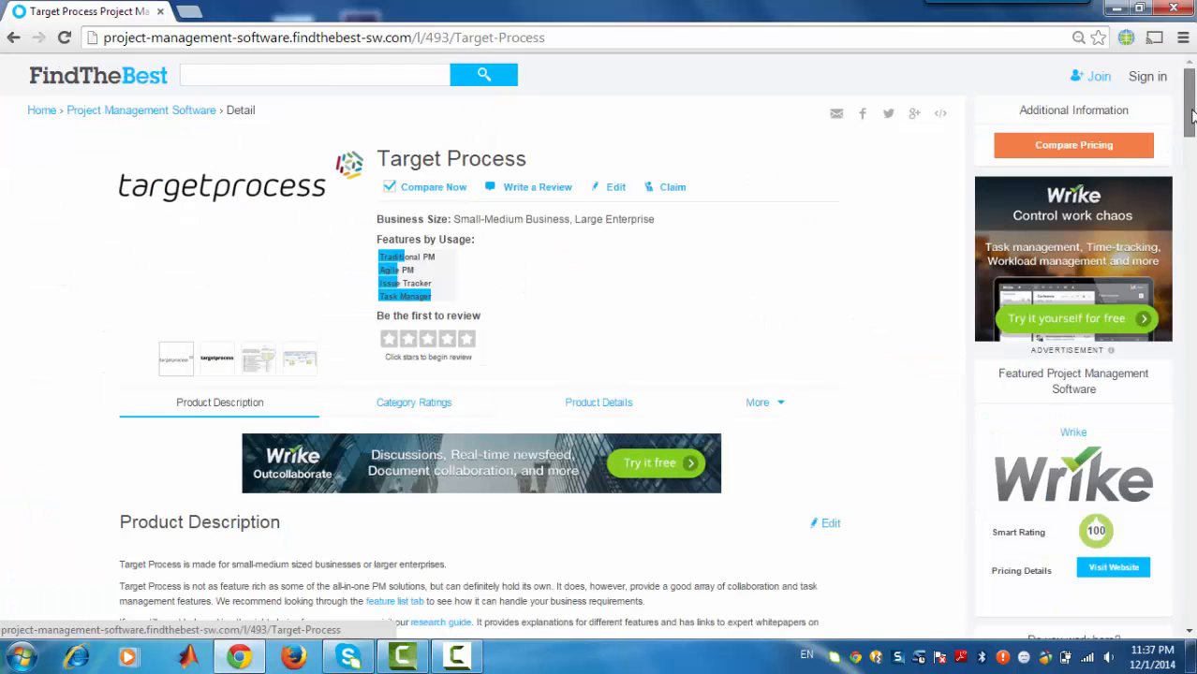
{"action": "left_click_drag", "start_coordinate": [1191, 114], "coordinate": [1192, 88]}
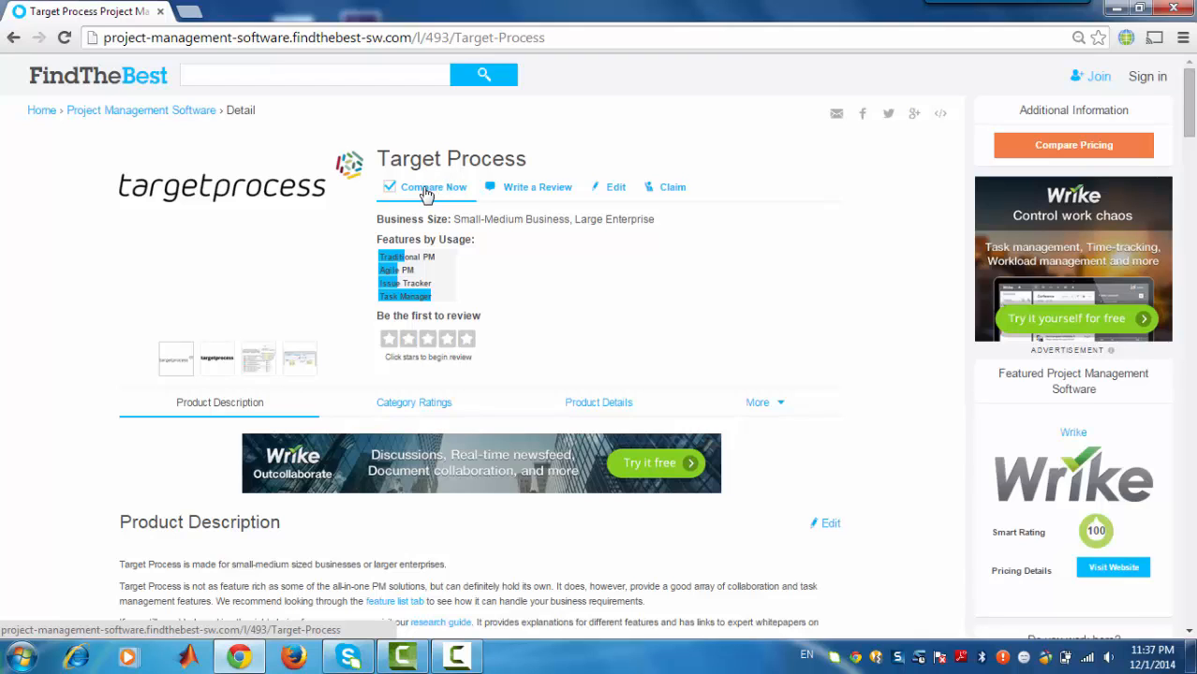
Step: Compare Target Process side by side with Mingle, JIRA and Axosoft, adding Agile Bench
{"action": "left_click", "coordinate": [426, 192]}
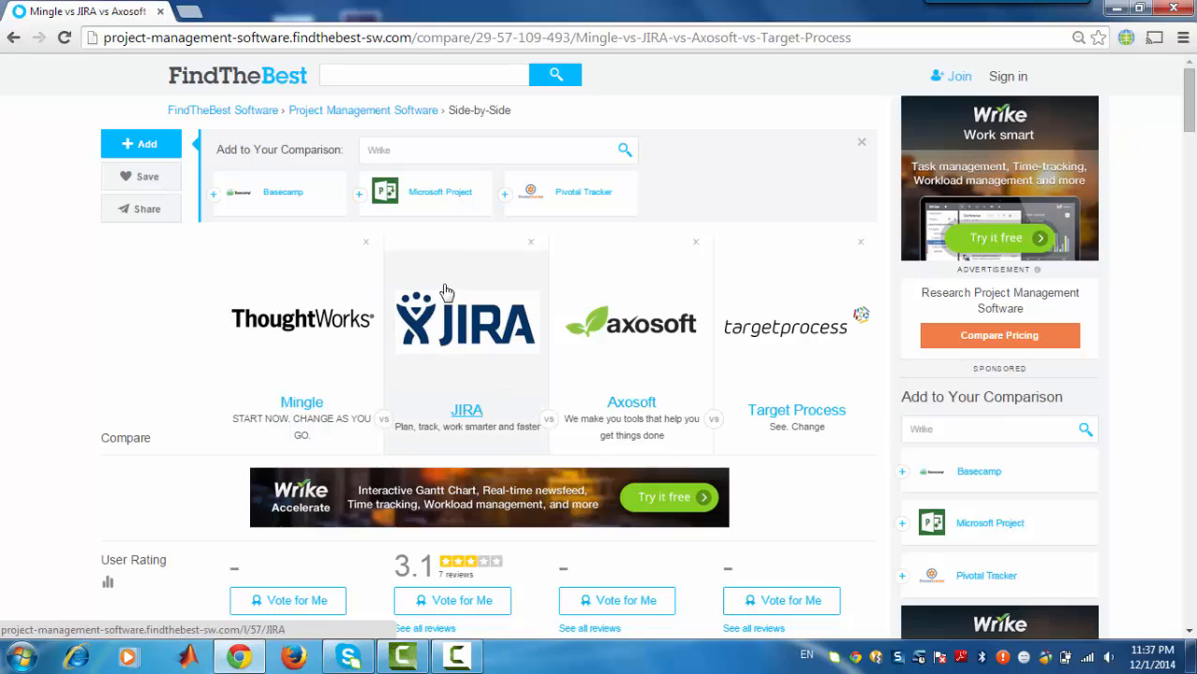
{"action": "left_click", "coordinate": [416, 153]}
{"action": "type", "text": "a"}
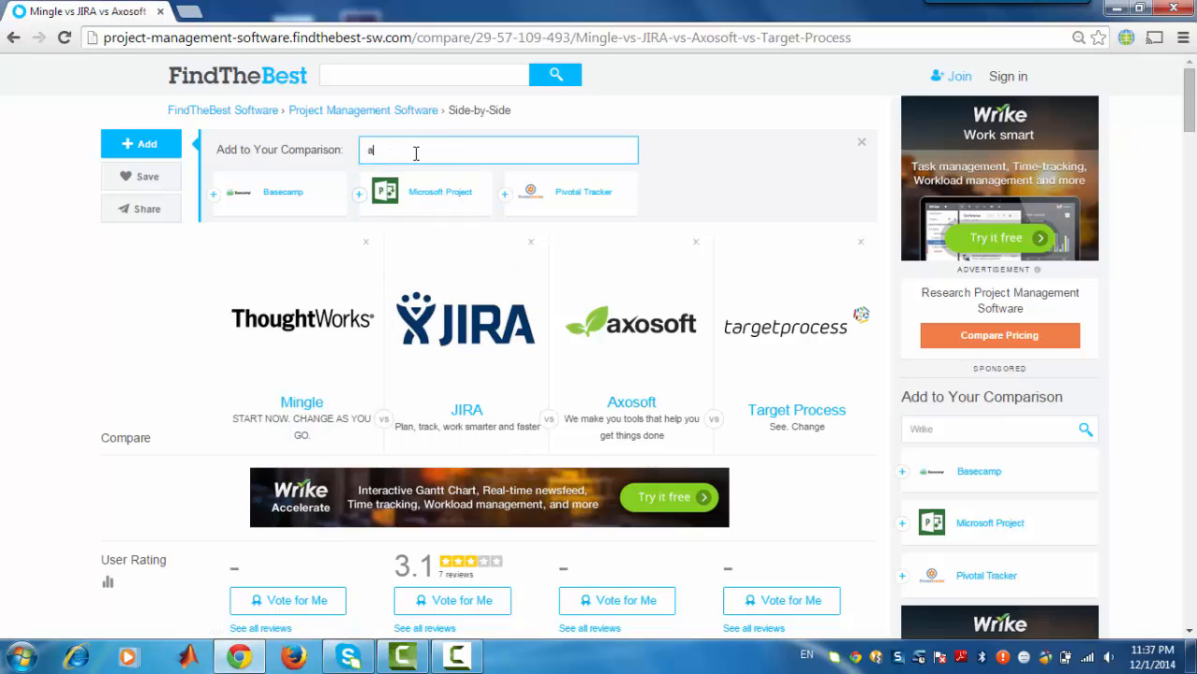
{"action": "type", "text": "gile"}
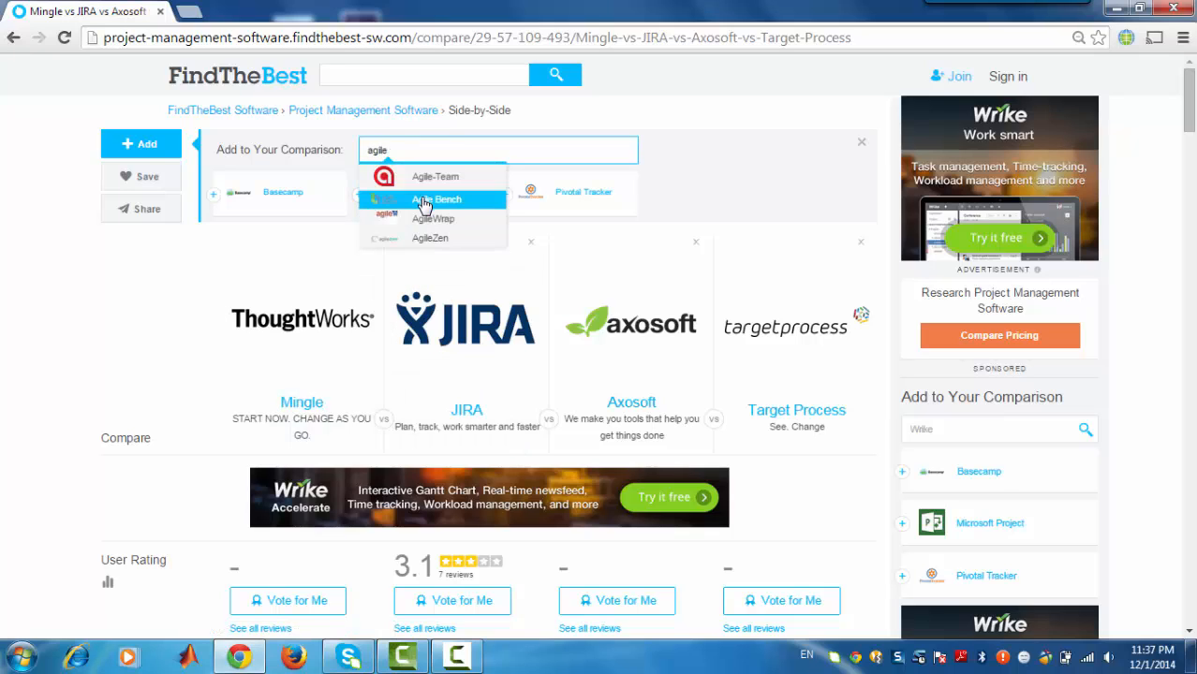
{"action": "left_click", "coordinate": [426, 199]}
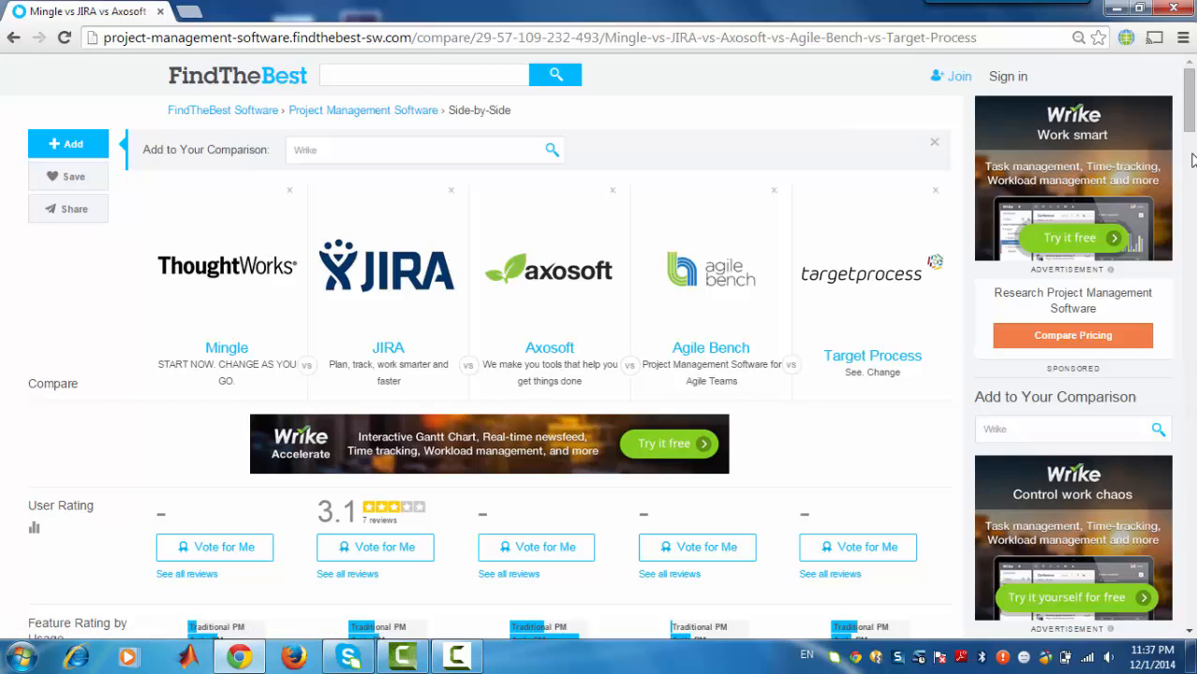
{"action": "left_click_drag", "start_coordinate": [1192, 107], "coordinate": [1194, 70]}
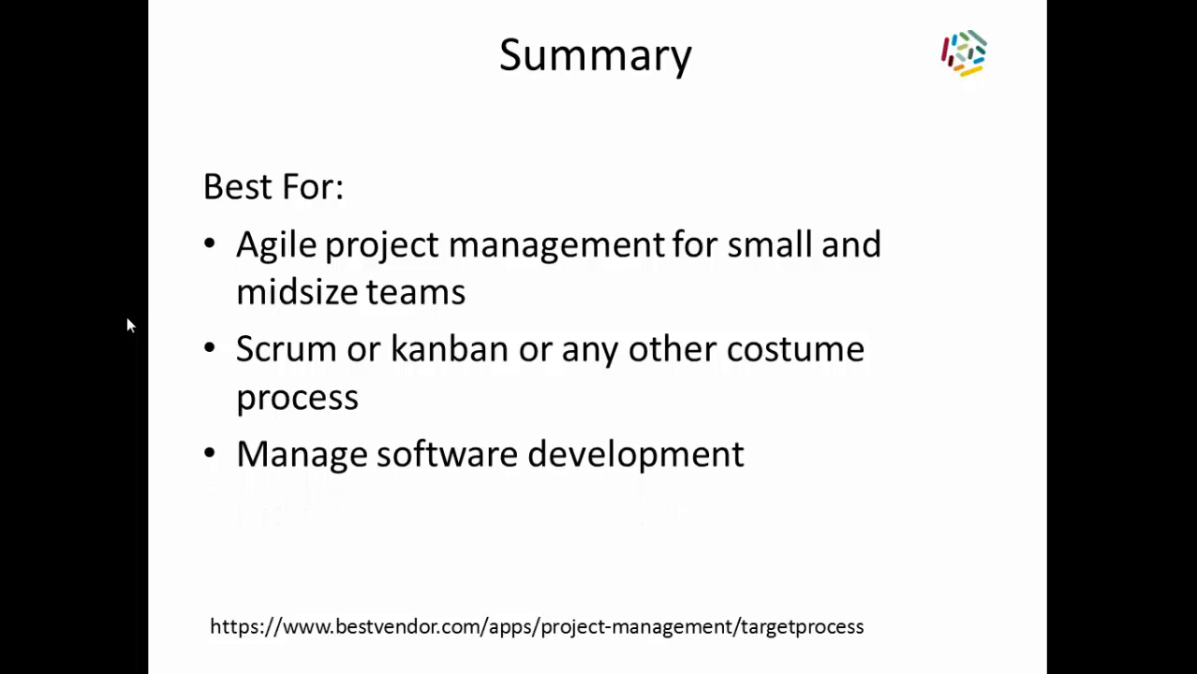
Step: Advance to the Summary slide listing what Targetprocess offers on one small screen
{"action": "key", "text": "Right"}
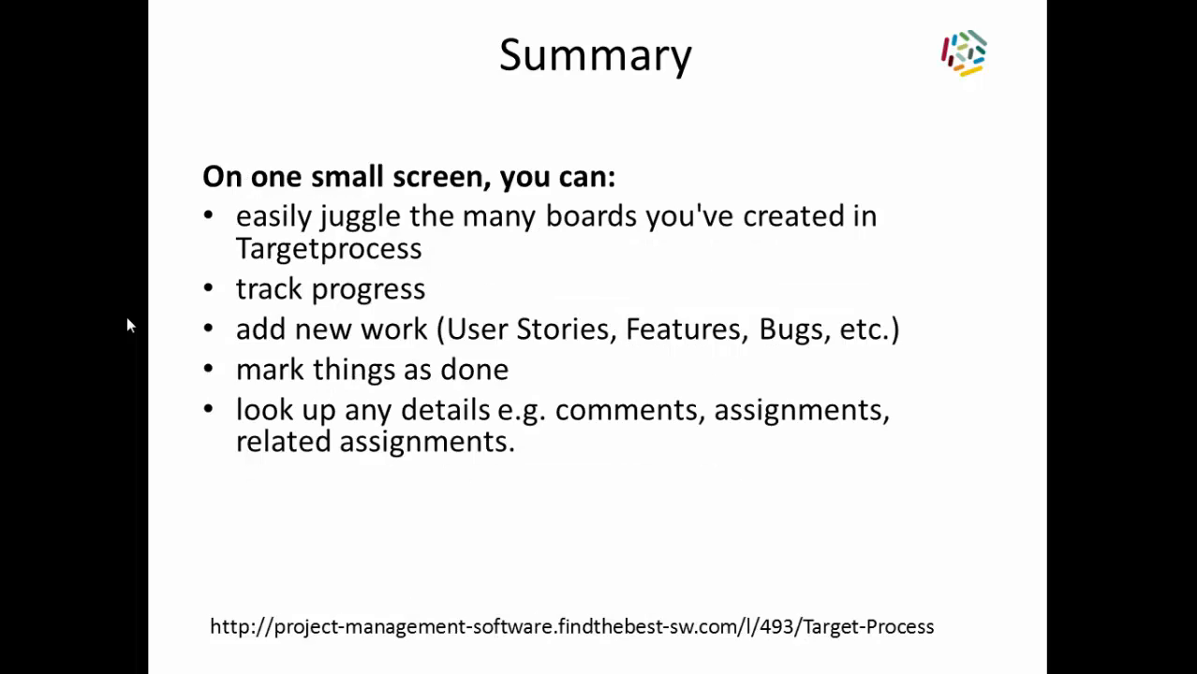